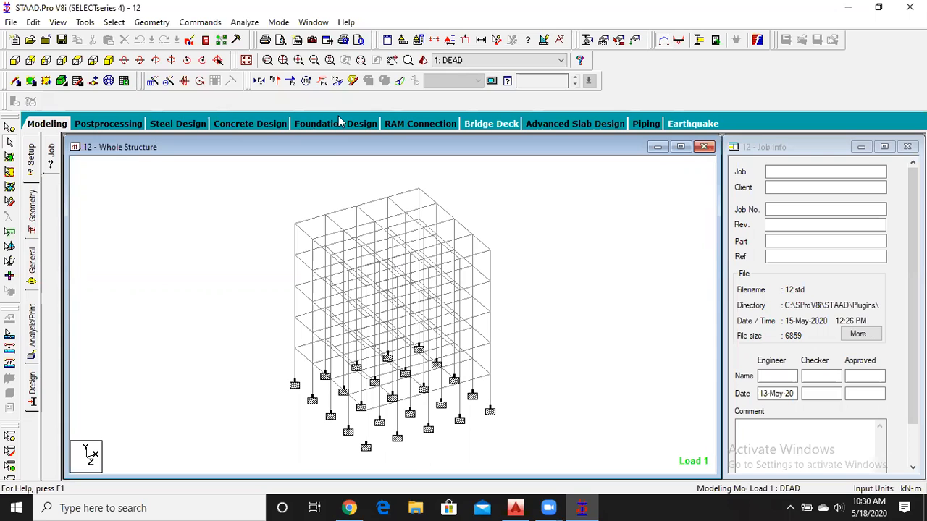
Send all supports with only COMBINATION LOAD CASE 3 included to foundation design and run STAAD.foundation.
left_click(339, 123)
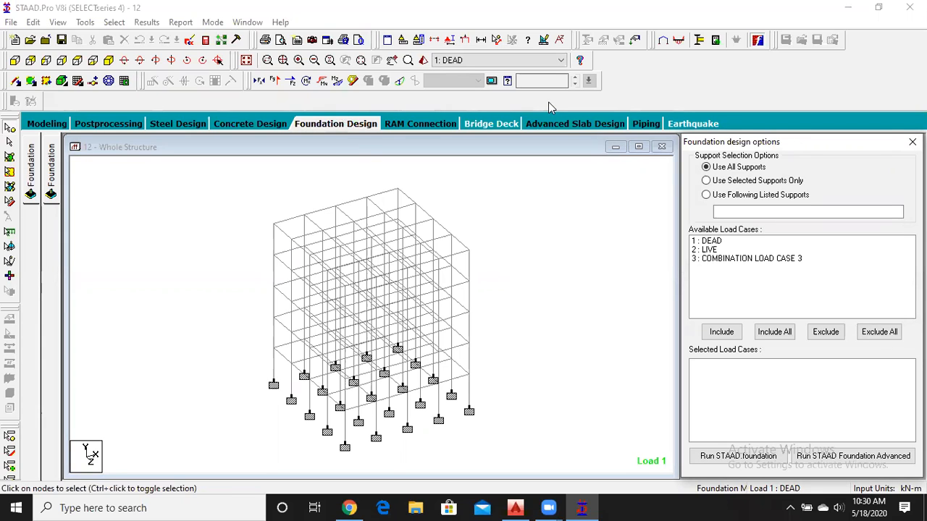
left_click(841, 72)
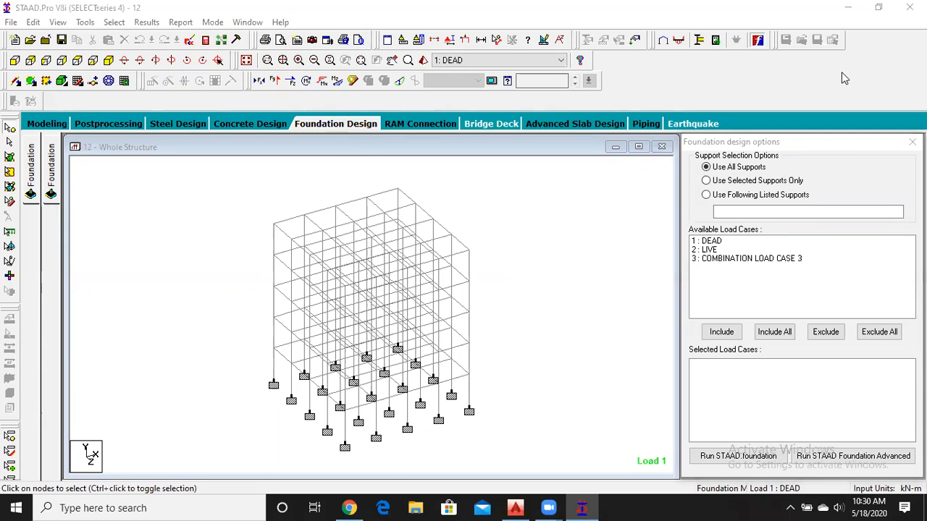
left_click(760, 261)
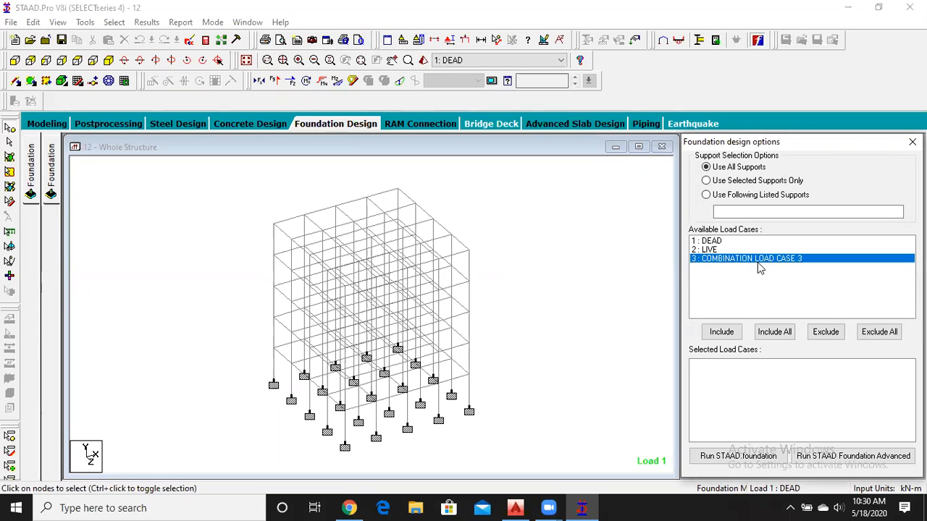
left_click(728, 332)
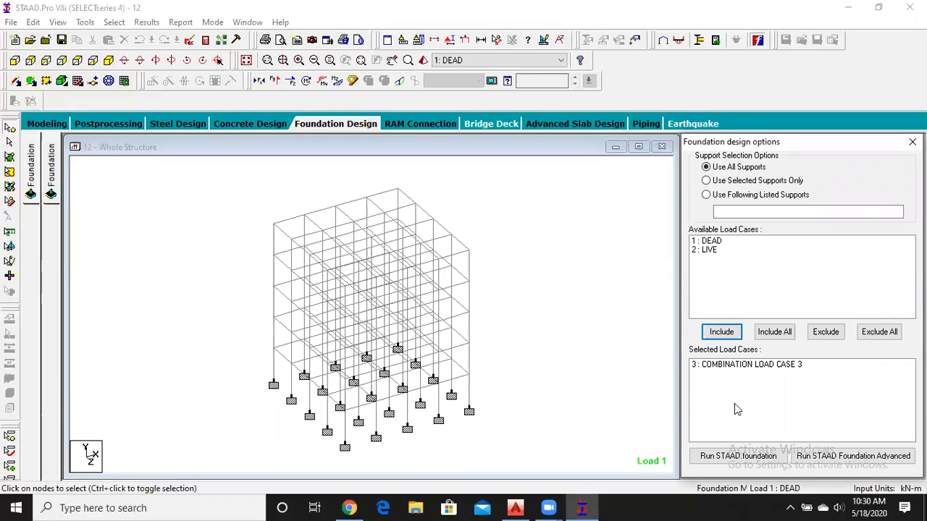
left_click(719, 458)
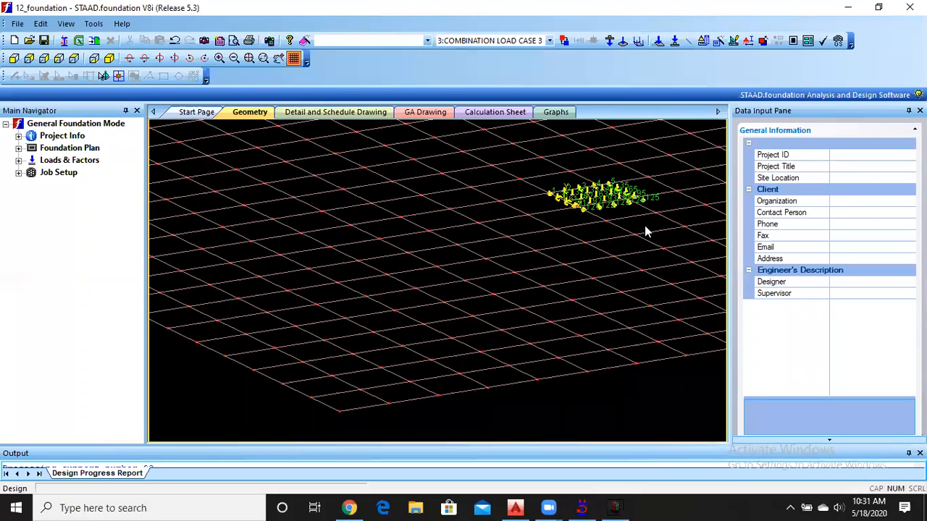
Examine the imported column supports and their load arrows in the foundation model.
middle_click_drag(643, 223, 427, 344)
scroll(406, 329, "up", 3)
scroll(396, 344, "up", 5)
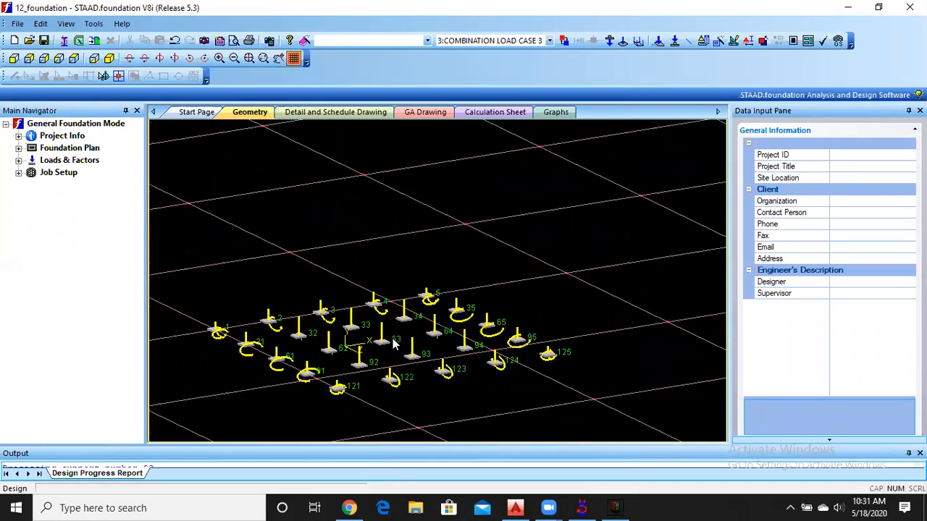
middle_click_drag(355, 338, 399, 305)
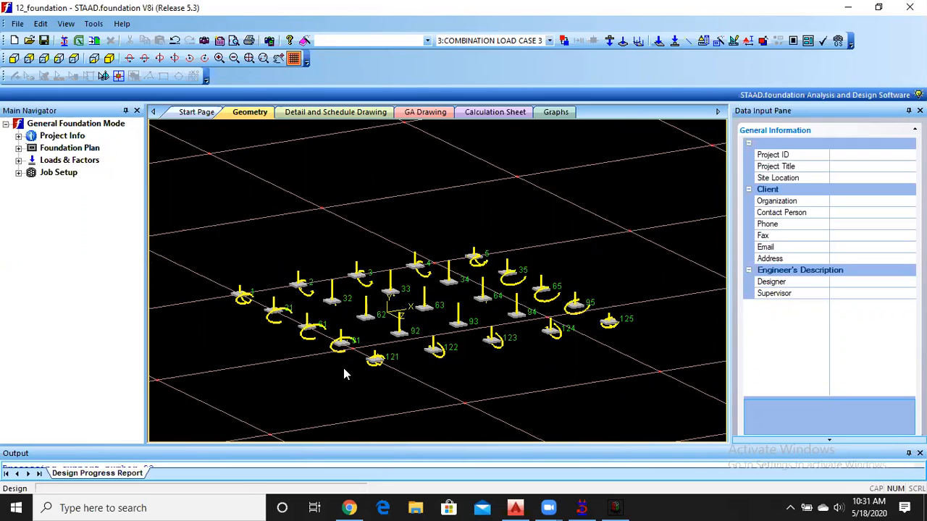
left_click(847, 8)
left_click(843, 9)
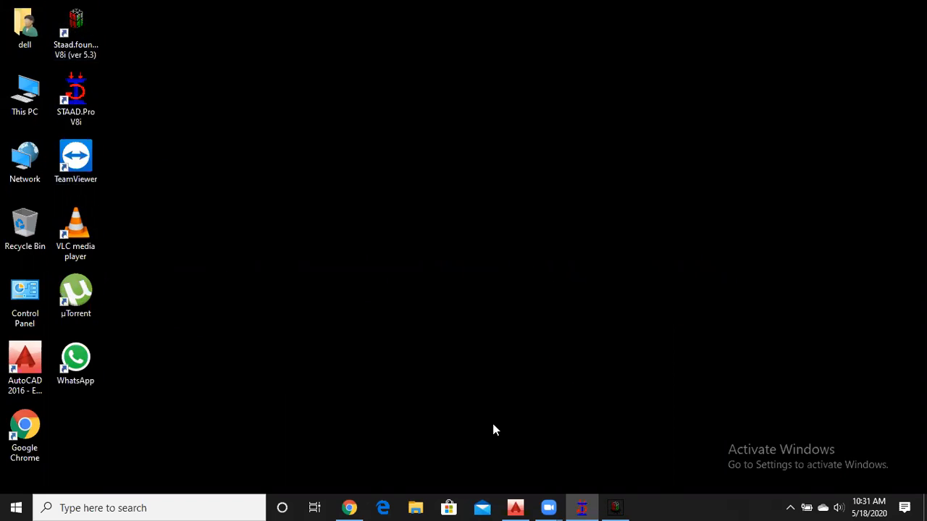
left_click(583, 507)
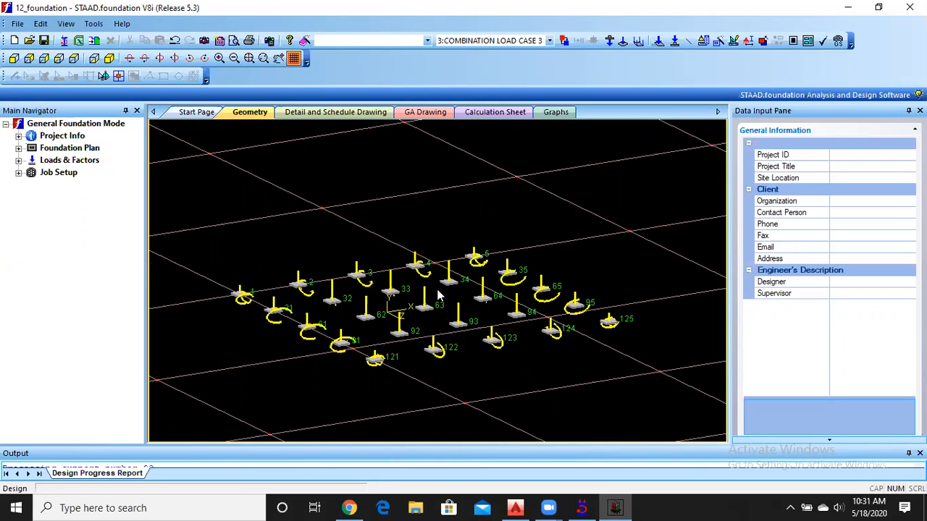
scroll(437, 295, "up", 1)
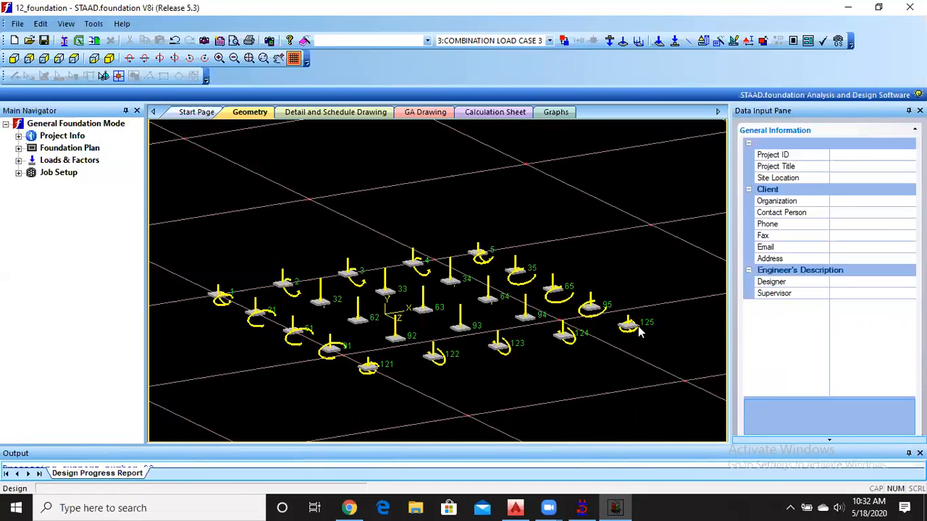
mouse_move(640, 332)
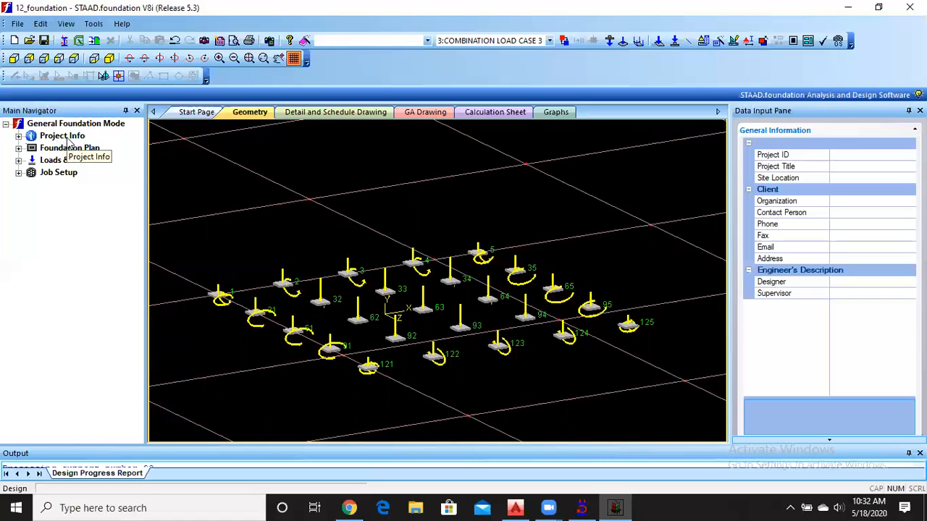
Review the project's general information fields, covering project, client and engineer's description entries.
left_click(18, 137)
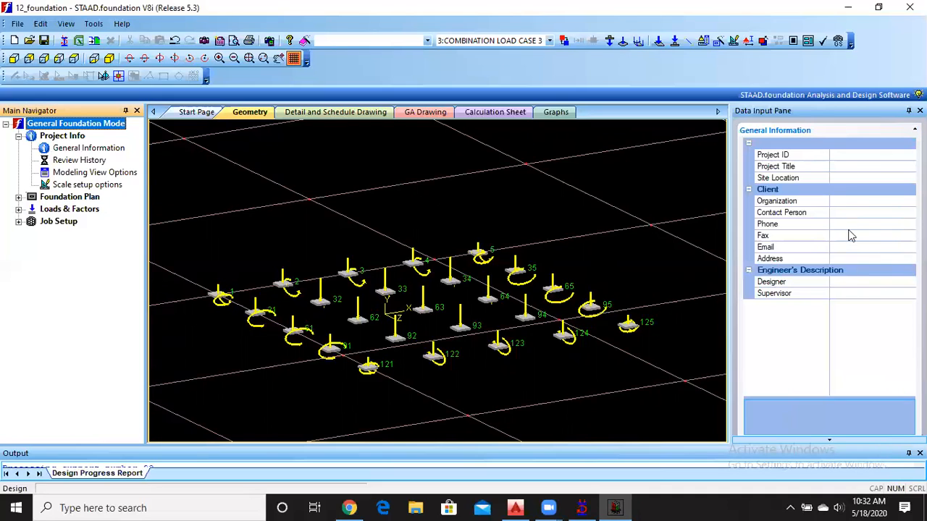
left_click(854, 157)
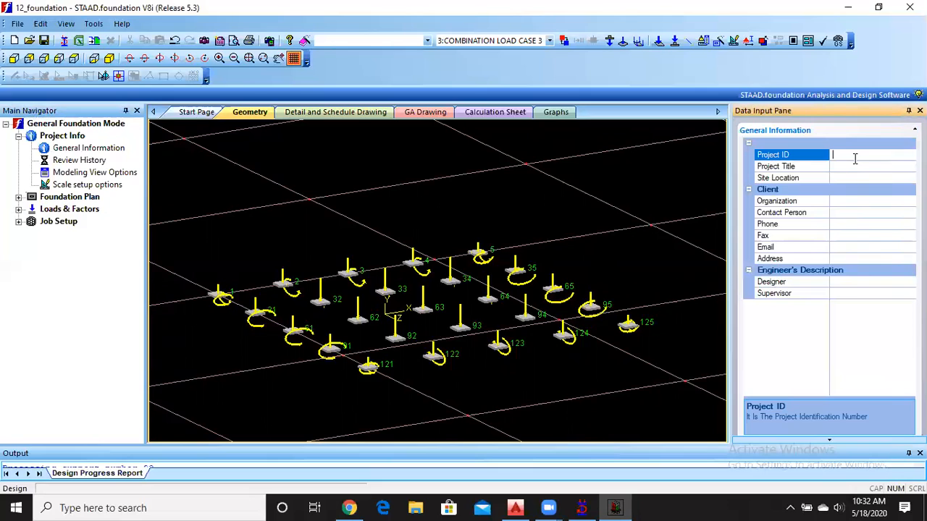
left_click(853, 165)
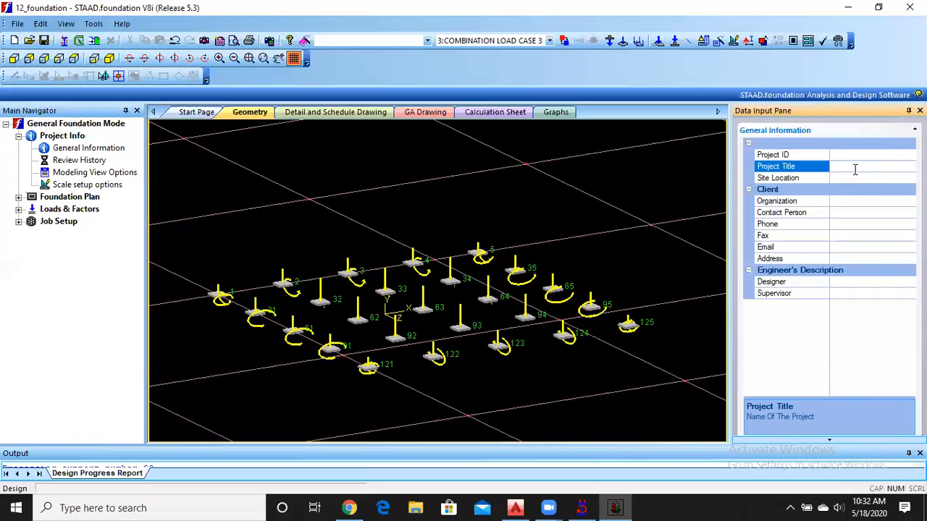
left_click(854, 178)
left_click(847, 202)
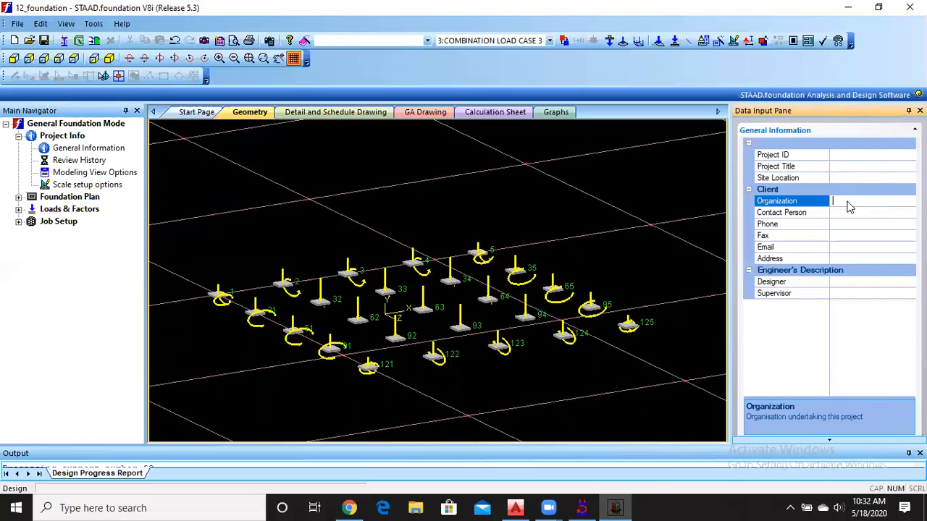
left_click(846, 212)
left_click(844, 224)
left_click(843, 236)
left_click(843, 247)
left_click(843, 259)
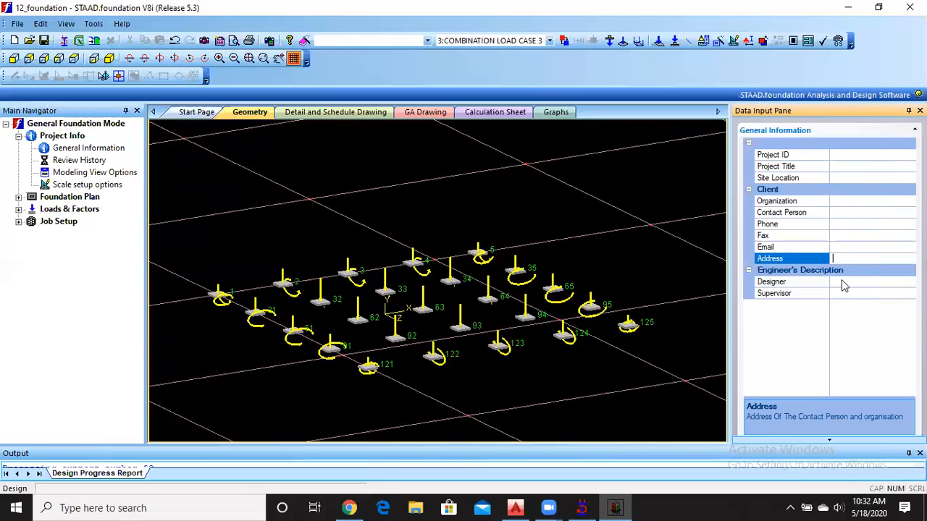
left_click(843, 282)
left_click(843, 292)
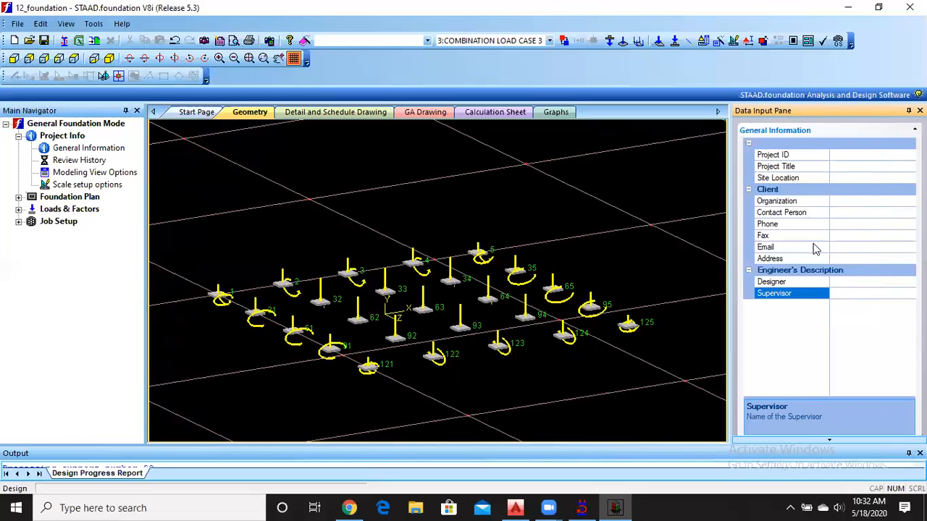
Review the Review History table's date, job name and checked-by columns and its comments area.
left_click(93, 163)
left_click(93, 161)
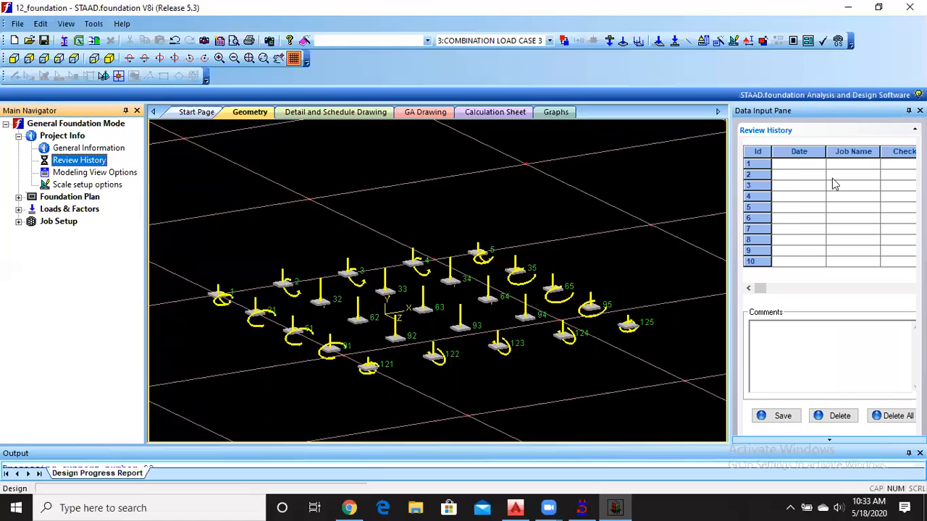
left_click(799, 164)
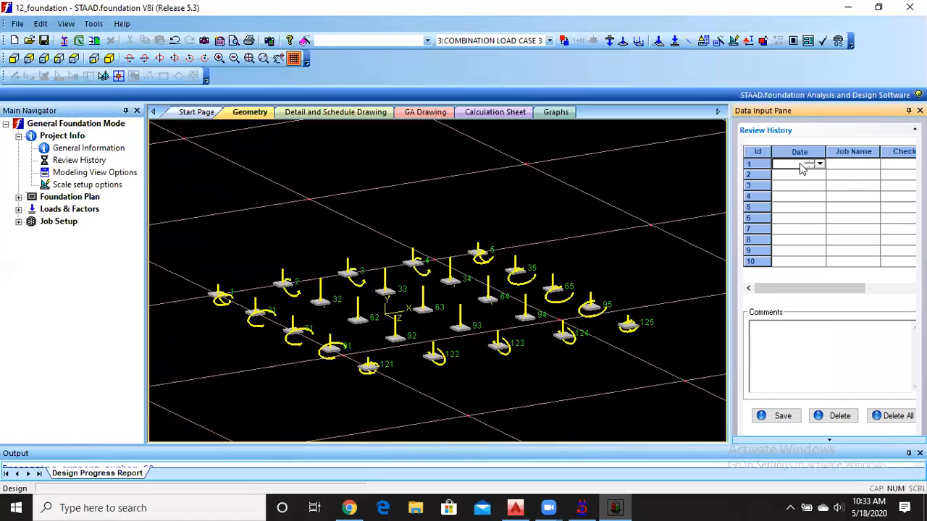
left_click(842, 164)
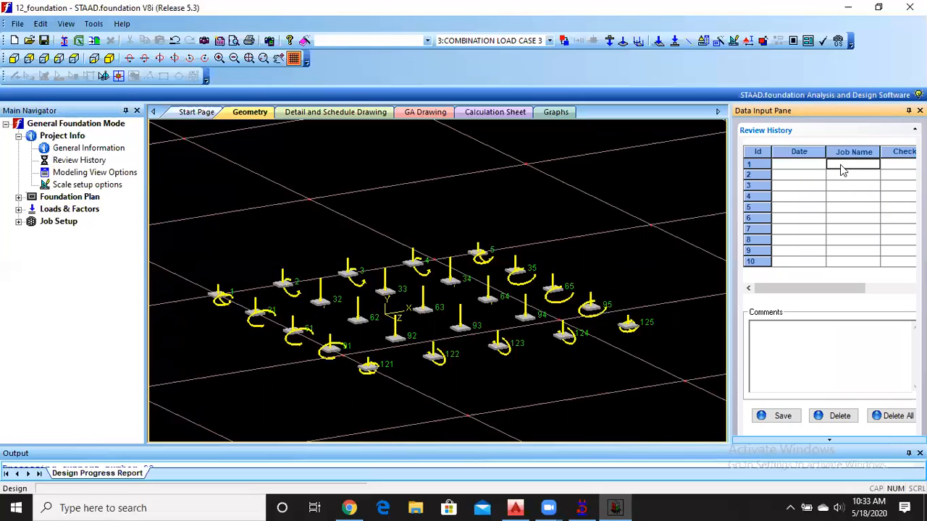
left_click(900, 164)
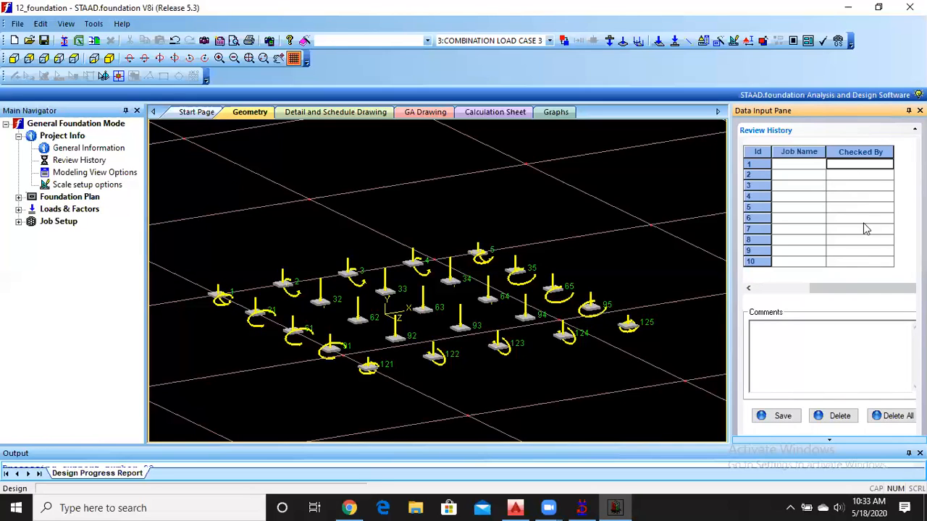
left_click_drag(846, 293, 774, 298)
left_click(792, 348)
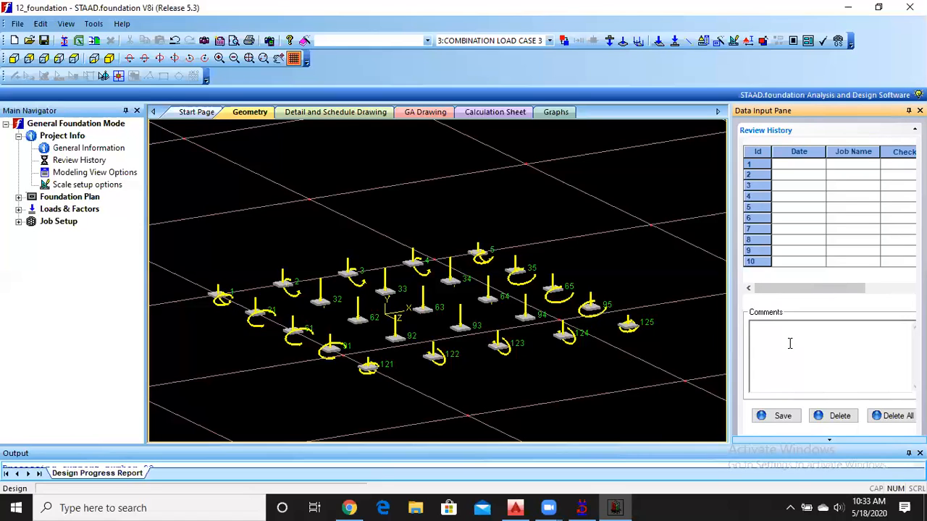
Review the modeling view options and the scale setup for results, loading and modeling.
left_click(79, 173)
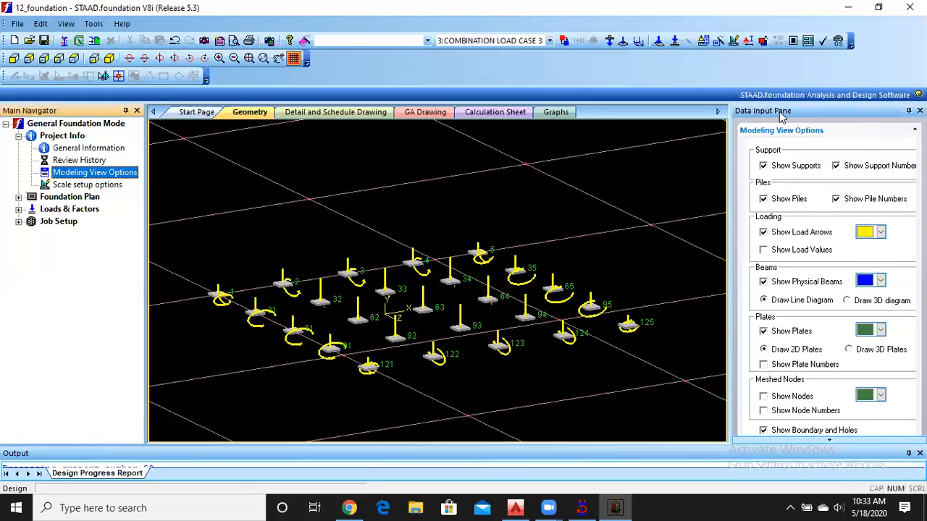
left_click(86, 185)
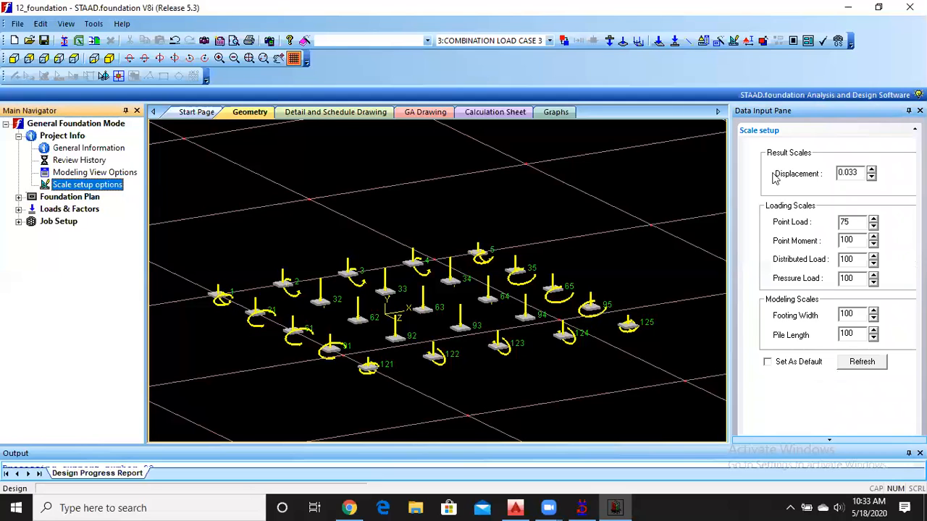
left_click(854, 221)
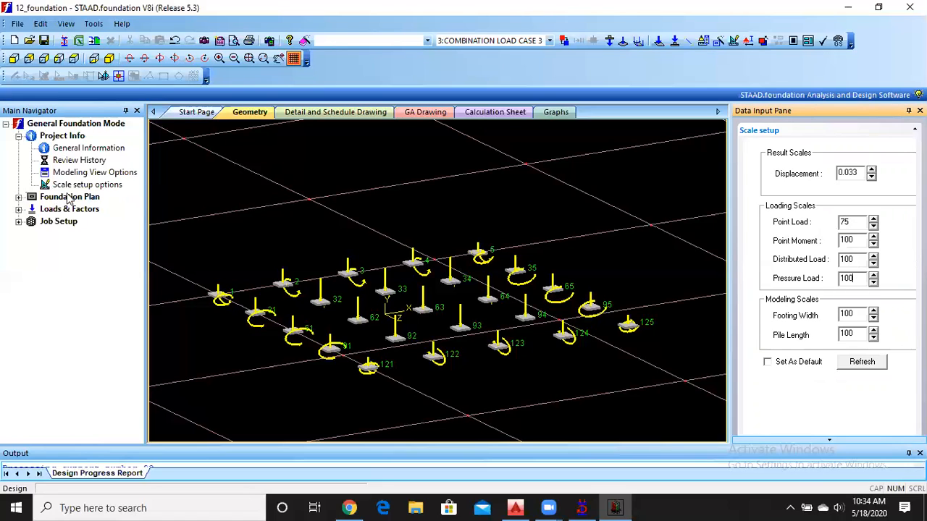
Open the foundation plan's column positions and let auto save store the file.
left_click(18, 136)
left_click(18, 148)
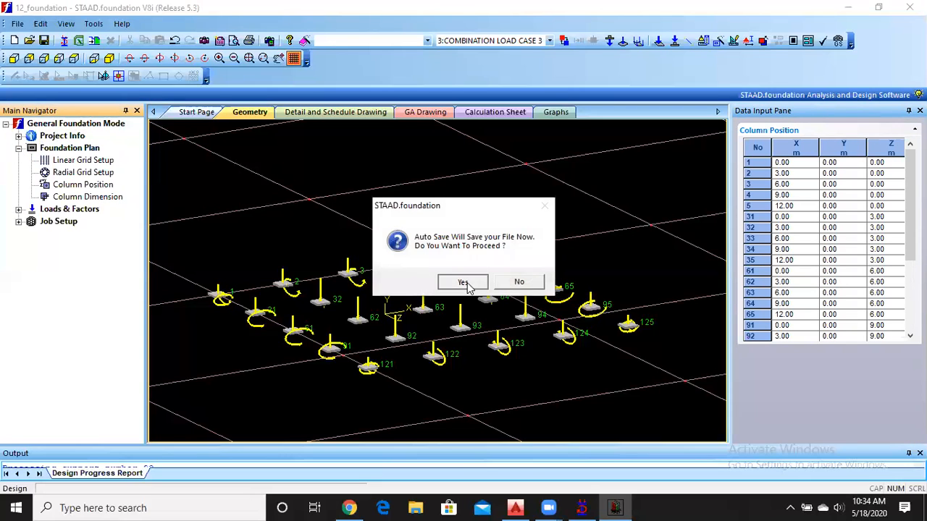
left_click(466, 283)
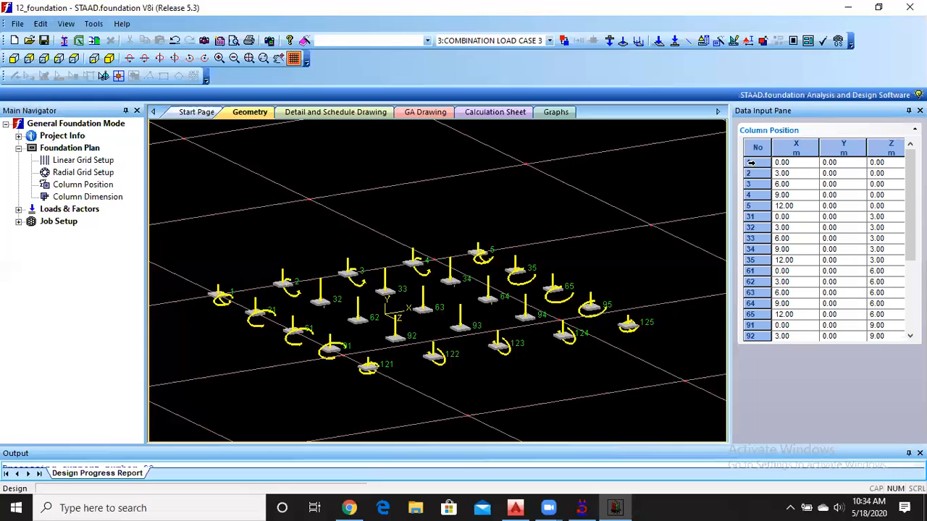
Check the column position rows from support 1 to 92 against their locations in the model.
left_click(751, 163)
left_click(751, 173)
left_click(751, 195)
left_click(750, 217)
left_click(751, 227)
left_click(751, 249)
left_click(751, 270)
left_click(750, 293)
left_click(750, 303)
left_click(750, 314)
left_click(750, 336)
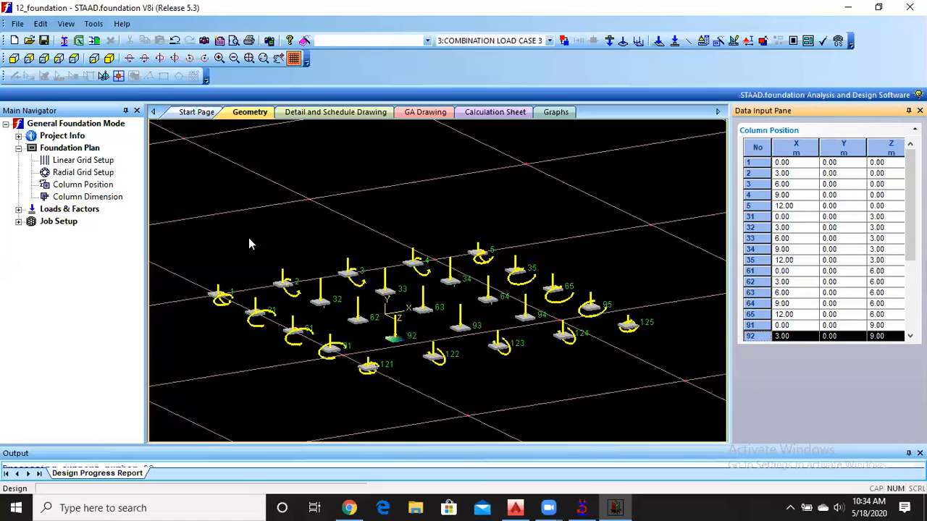
Set the linear grid's unit to m.
left_click(71, 162)
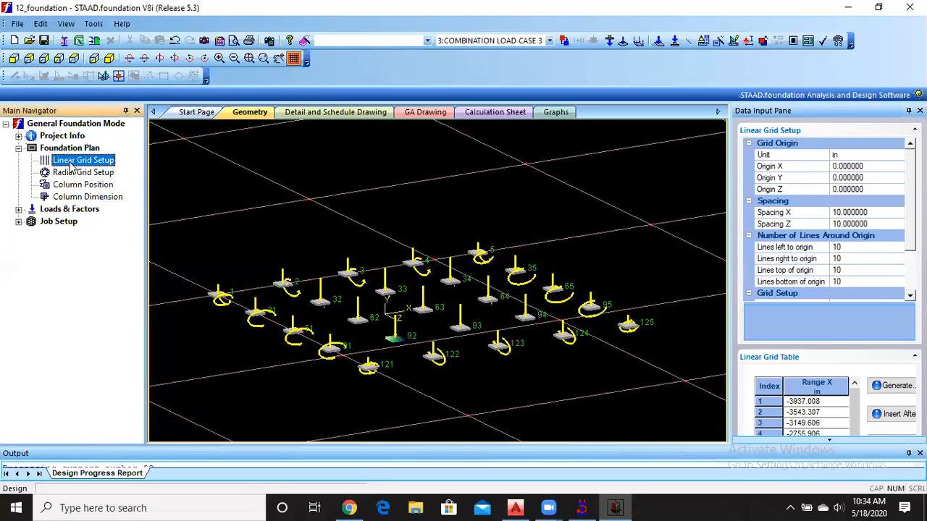
left_click(852, 160)
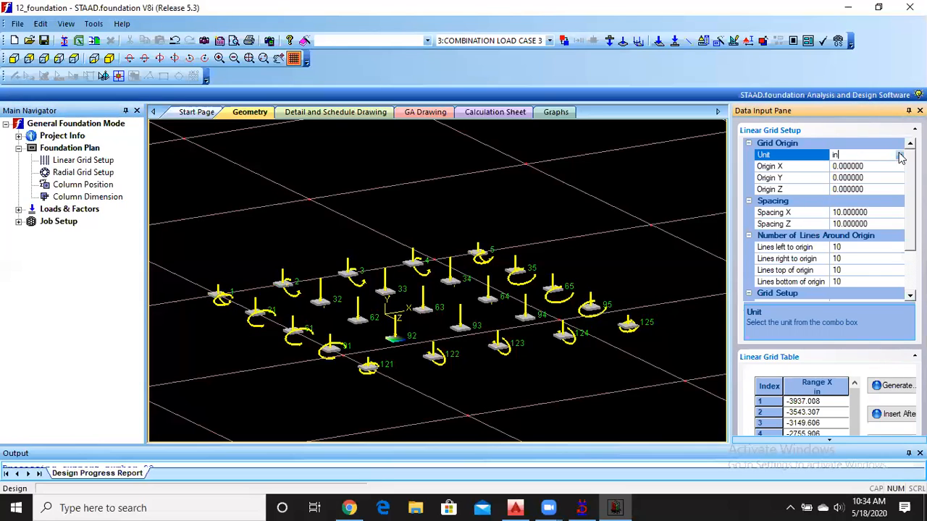
left_click(899, 156)
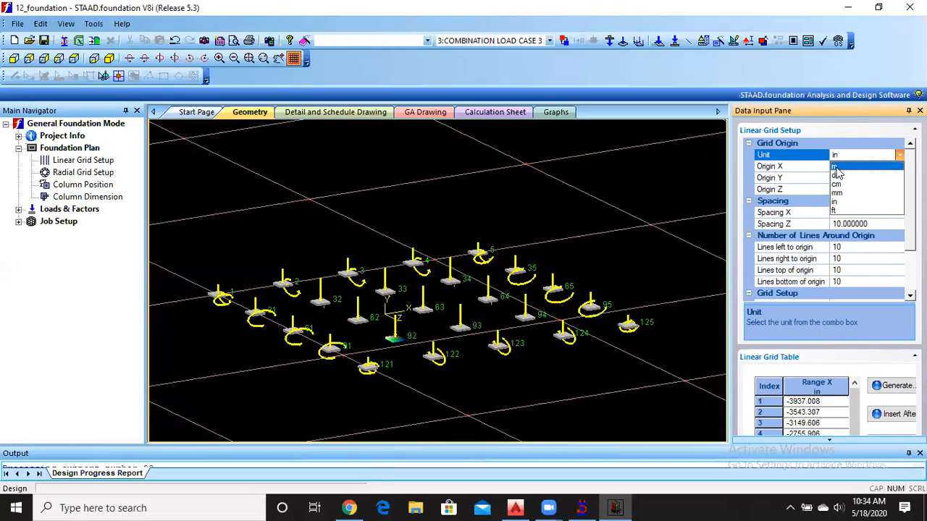
left_click(840, 167)
left_click(873, 168)
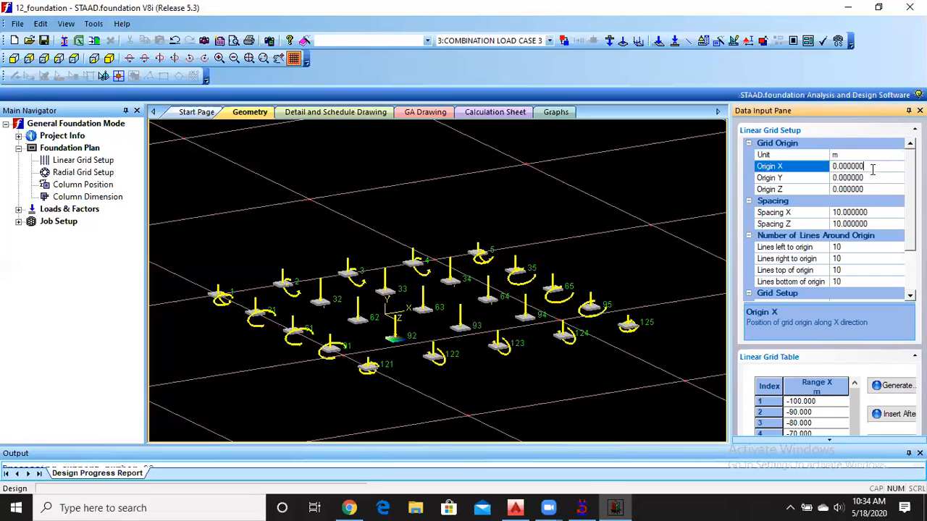
Set the linear grid spacing to 1 m in both the X and Z directions.
left_click(871, 212)
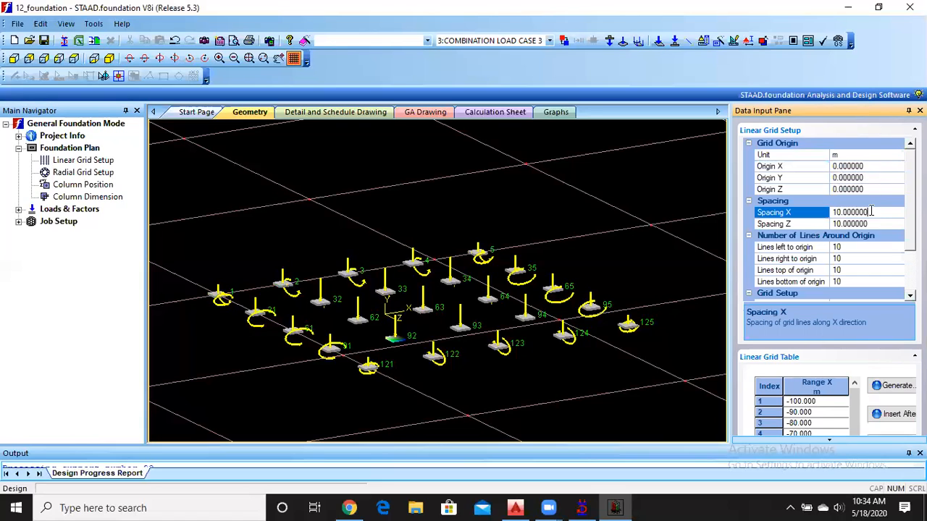
left_click(757, 210)
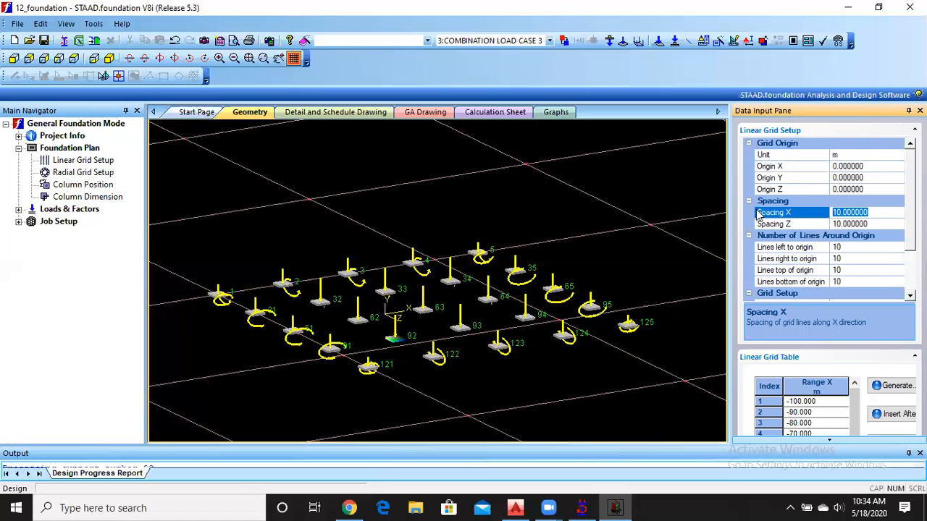
type("1")
left_click(875, 225)
left_click(826, 224)
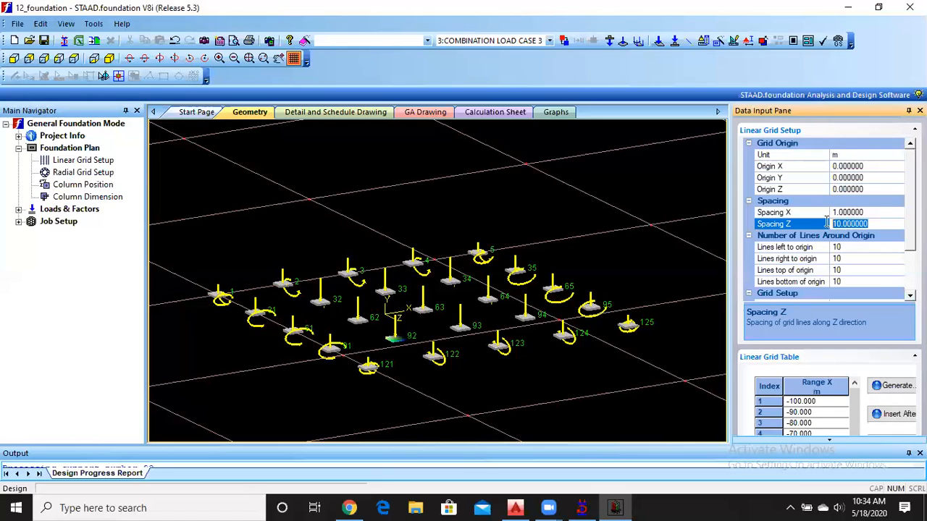
type("14")
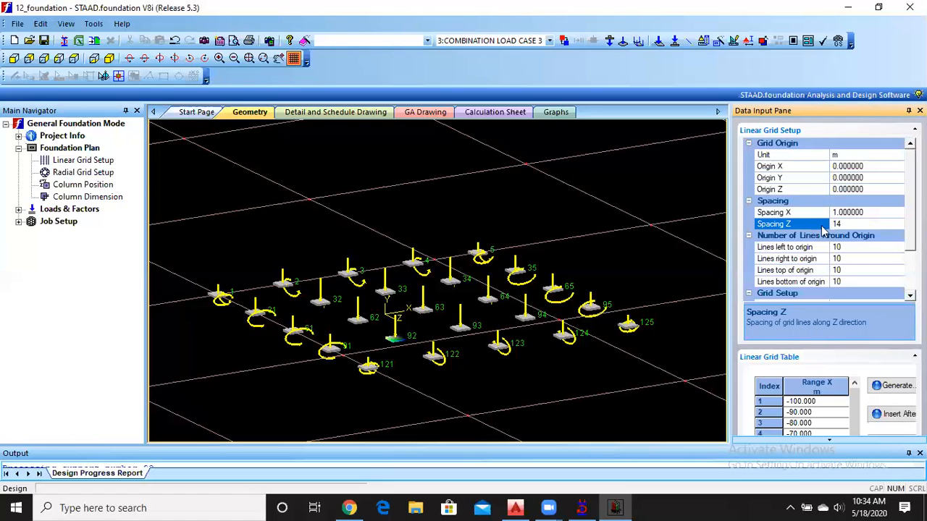
left_click(865, 210)
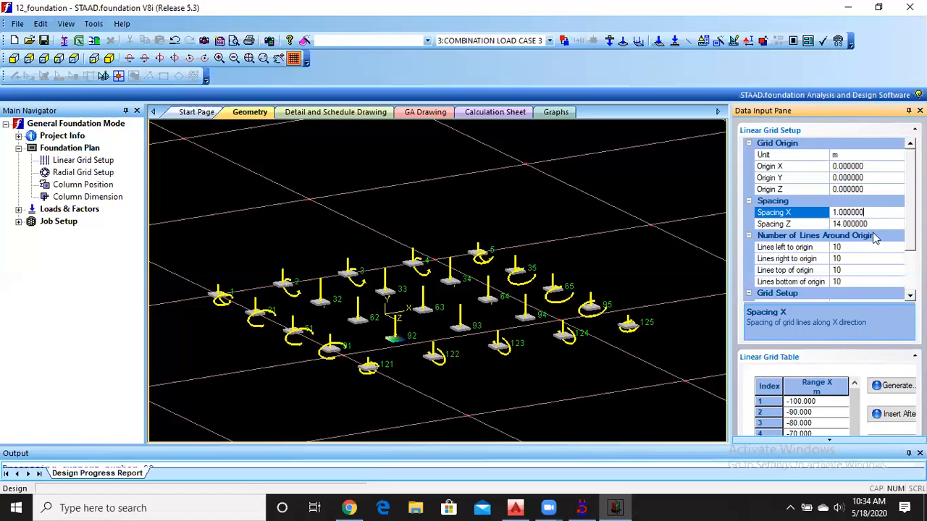
left_click(871, 224)
left_click(811, 224)
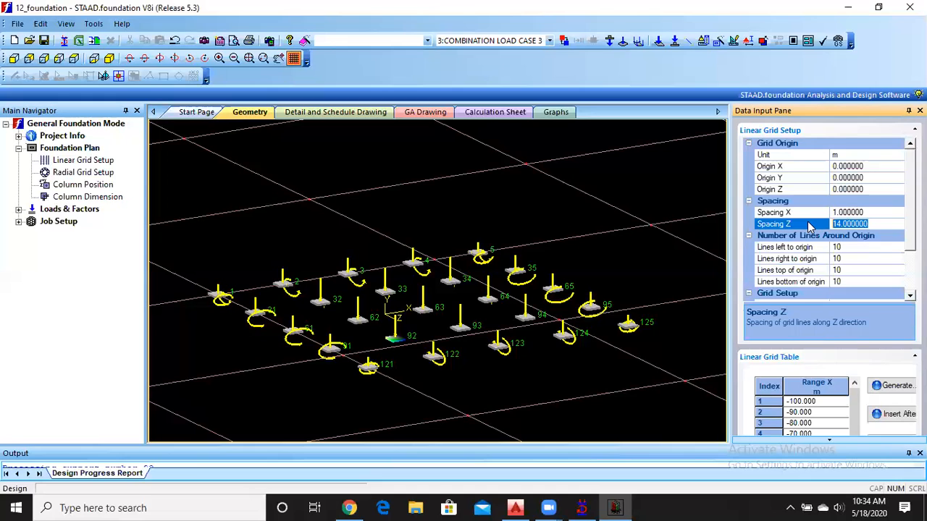
type("1")
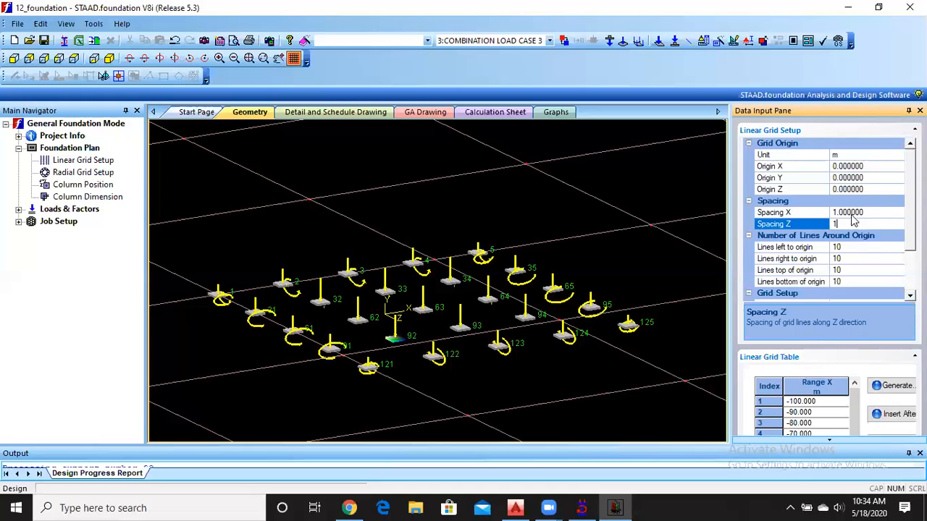
left_click(881, 212)
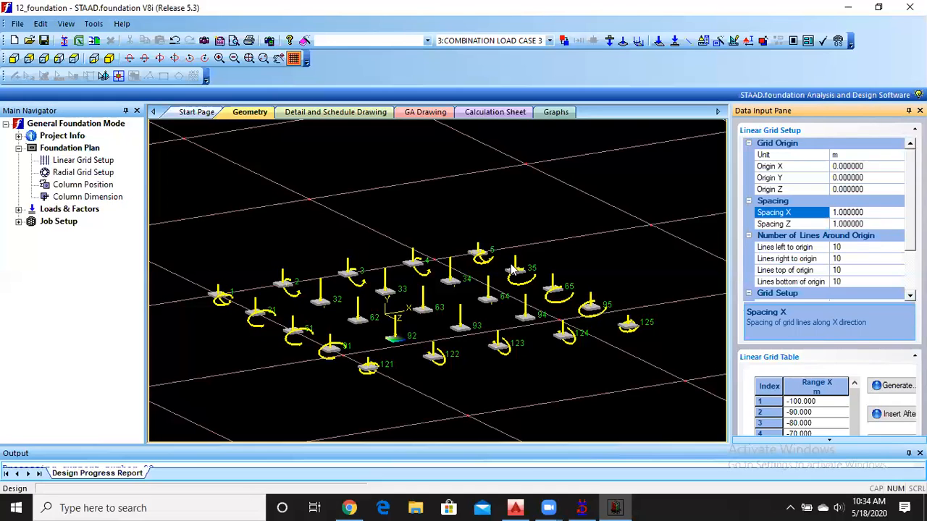
Check the column position rows for the first supports against the model, and open the column dimensions.
scroll(351, 311, "down", 2)
scroll(351, 311, "up", 2)
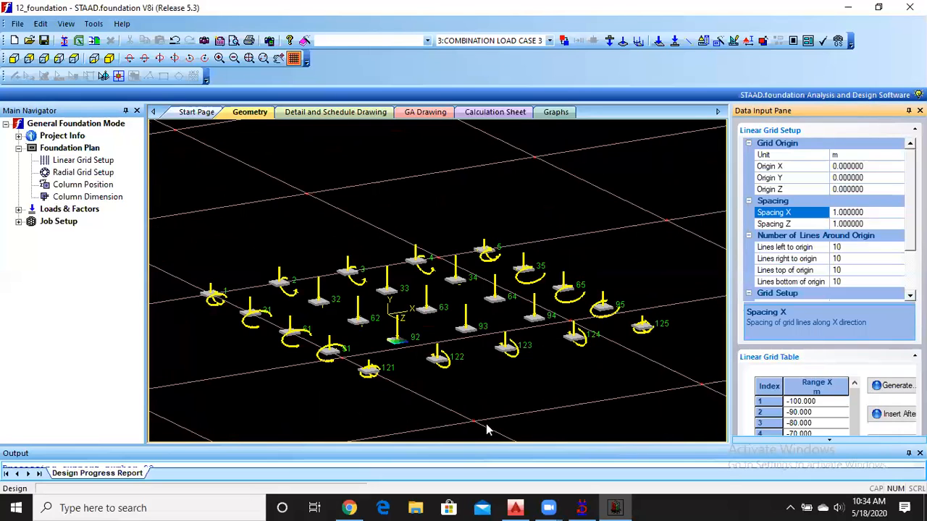
left_click(515, 383)
scroll(515, 383, "down", 1)
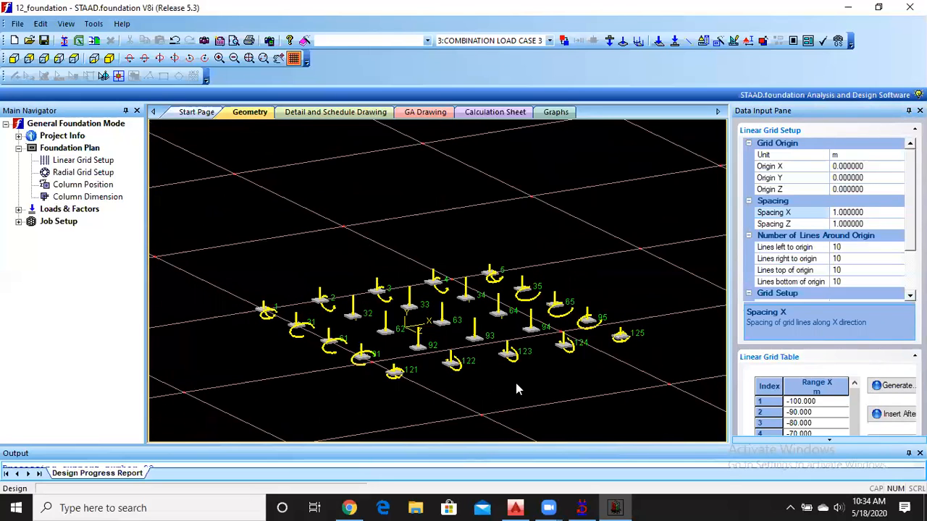
left_click(83, 185)
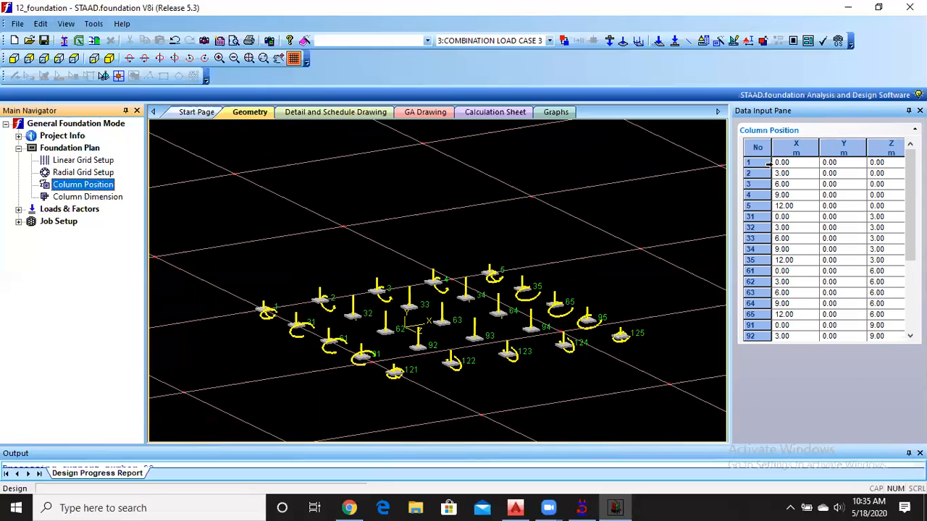
left_click(758, 162)
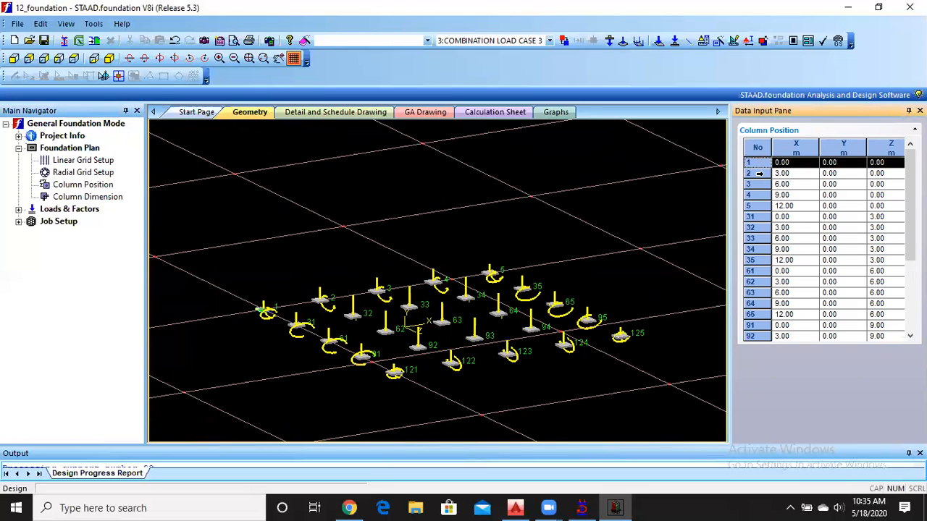
left_click(758, 173)
left_click(759, 193)
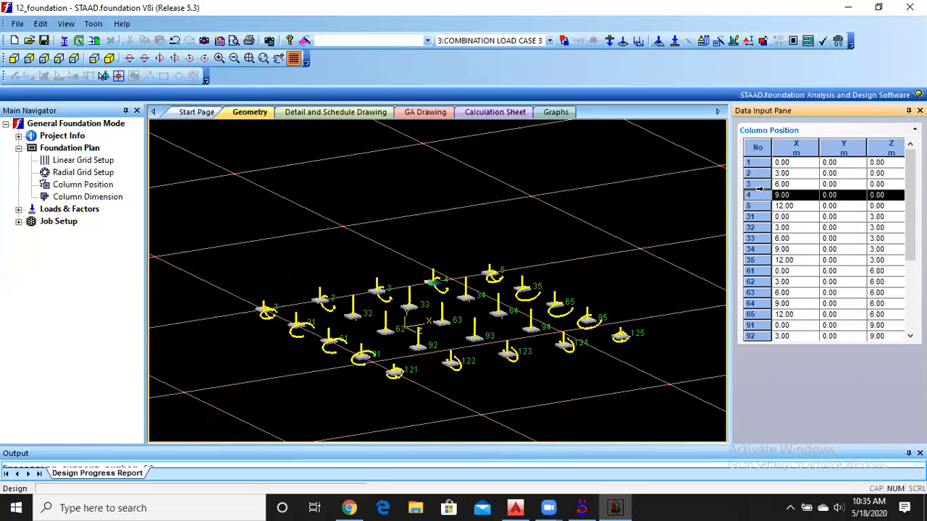
left_click(103, 203)
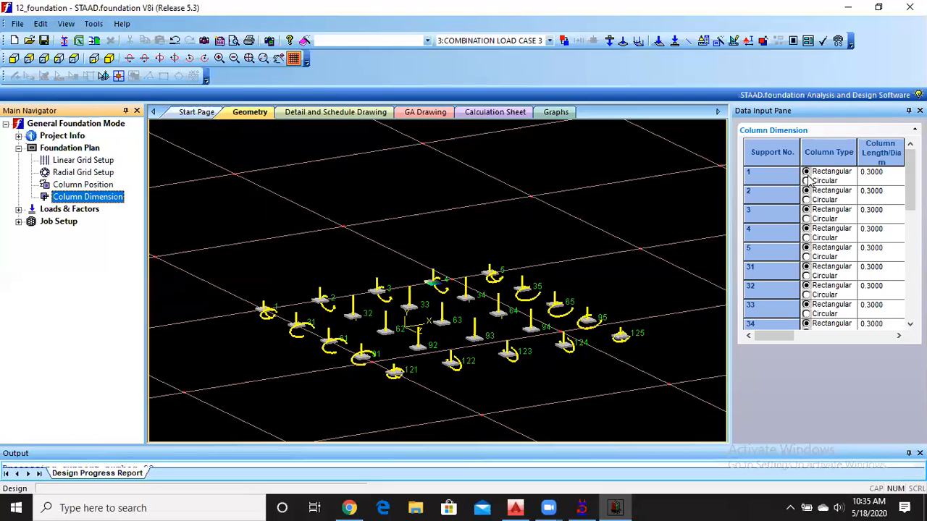
Examine the column reaction loads listed for supports 64 to 125 and the supports they act on in the model.
left_click(18, 148)
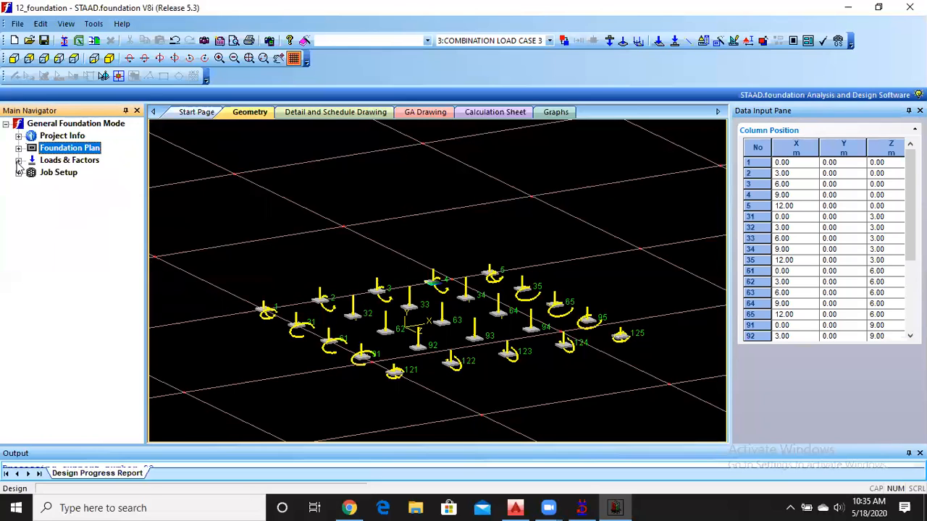
left_click(18, 160)
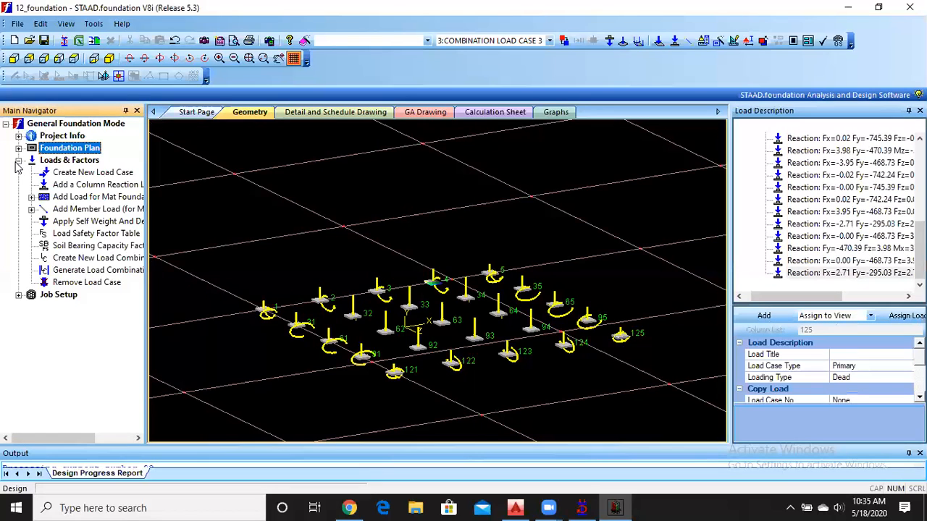
left_click(818, 140)
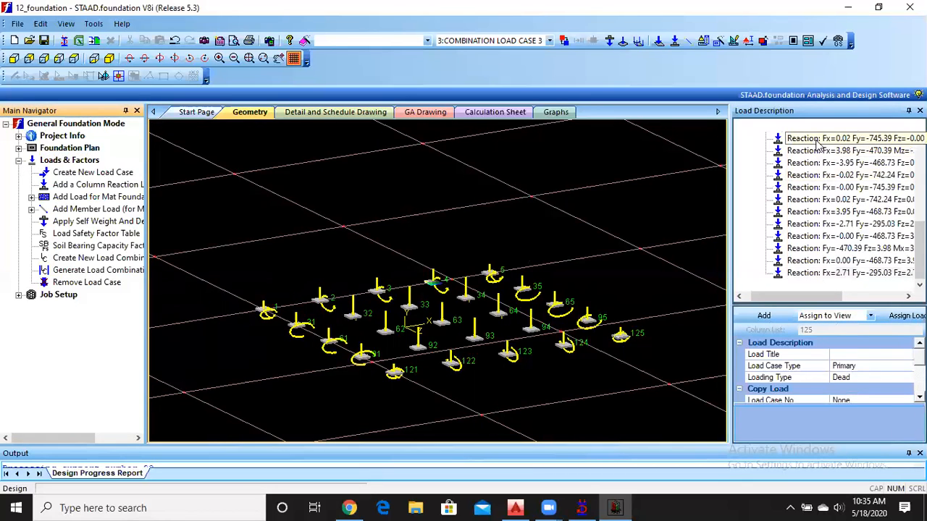
left_click(815, 151)
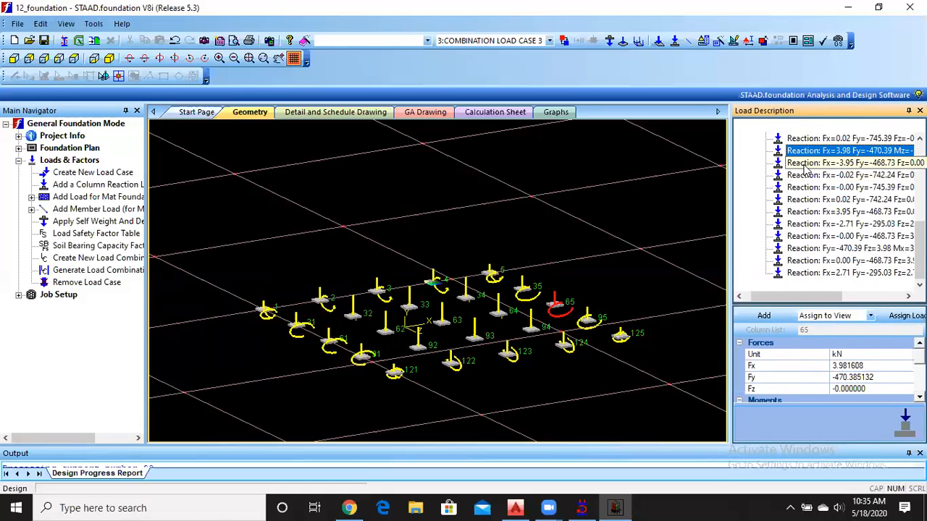
left_click(806, 163)
left_click(800, 189)
left_click(798, 202)
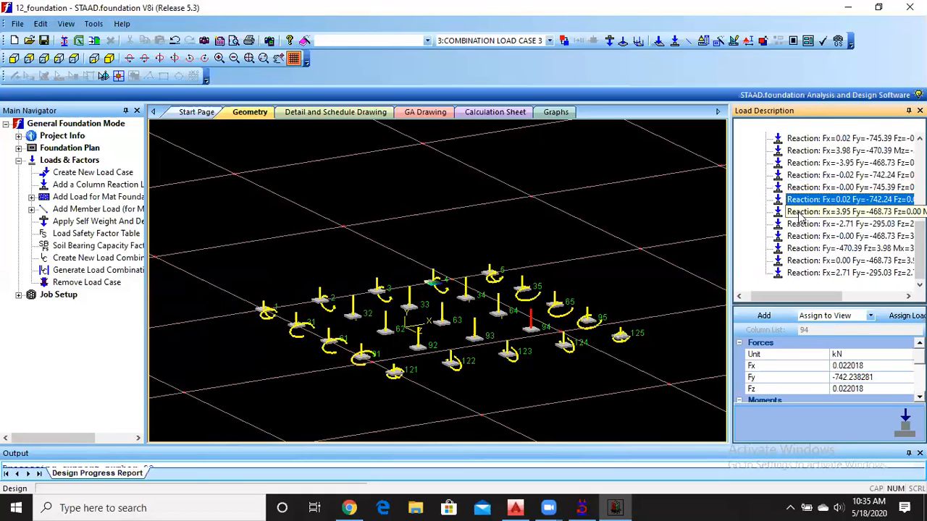
left_click(800, 212)
left_click(799, 224)
left_click(799, 238)
left_click(800, 249)
left_click(801, 261)
left_click(800, 274)
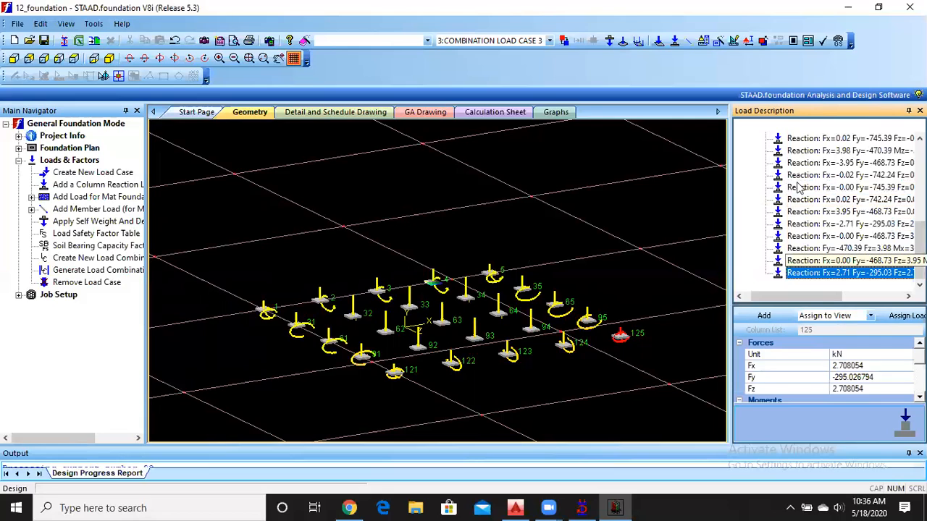
left_click(803, 140)
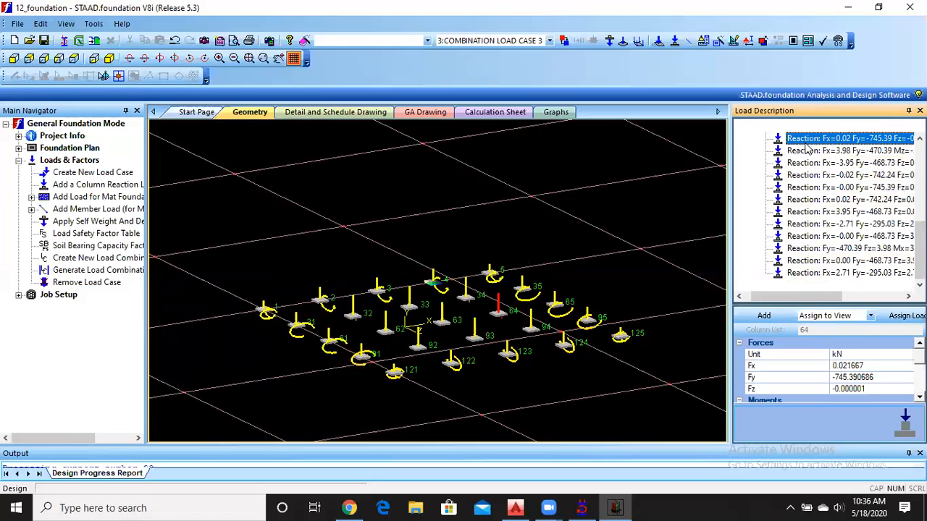
left_click(609, 227)
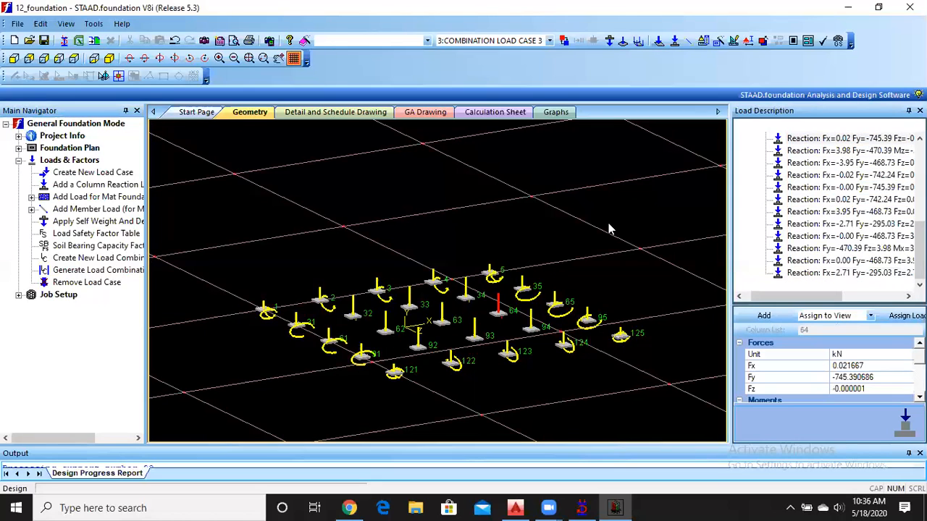
Start a new foundation job named 1 with the job type Isolated.
left_click(19, 160)
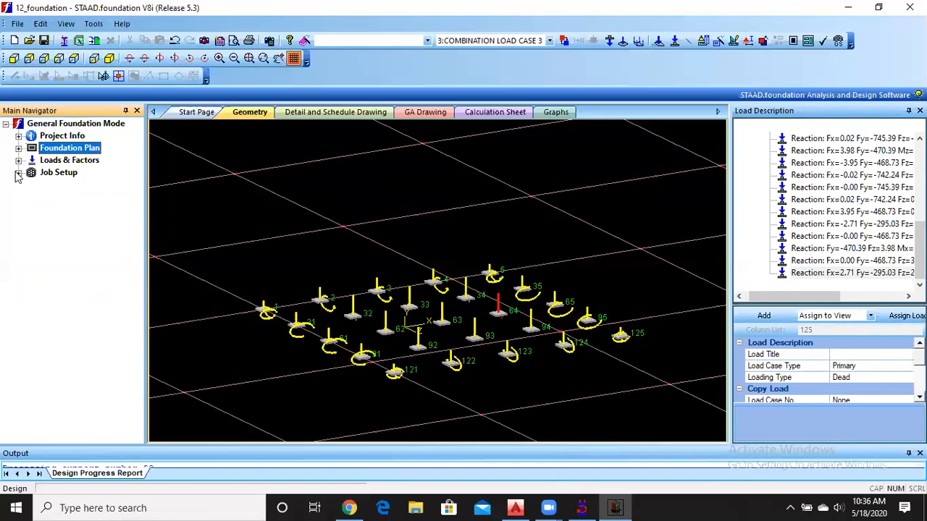
left_click(18, 173)
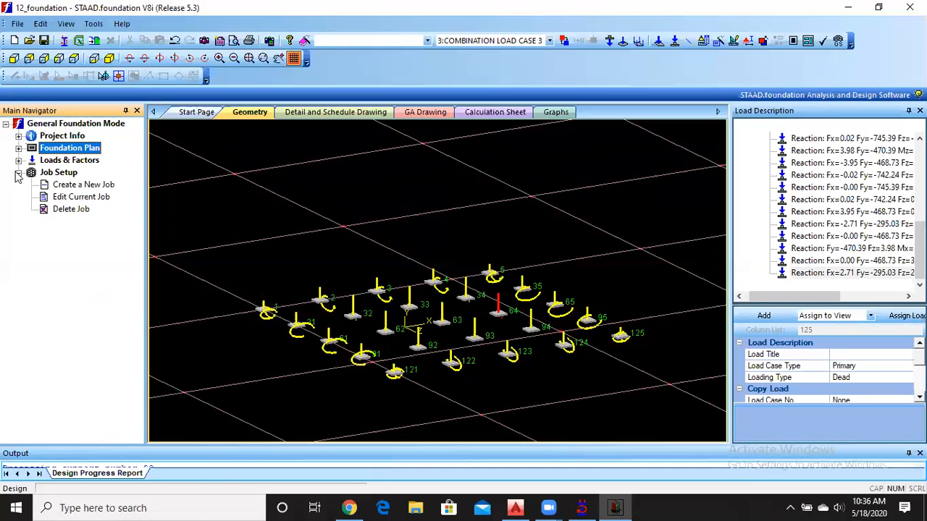
left_click(81, 186)
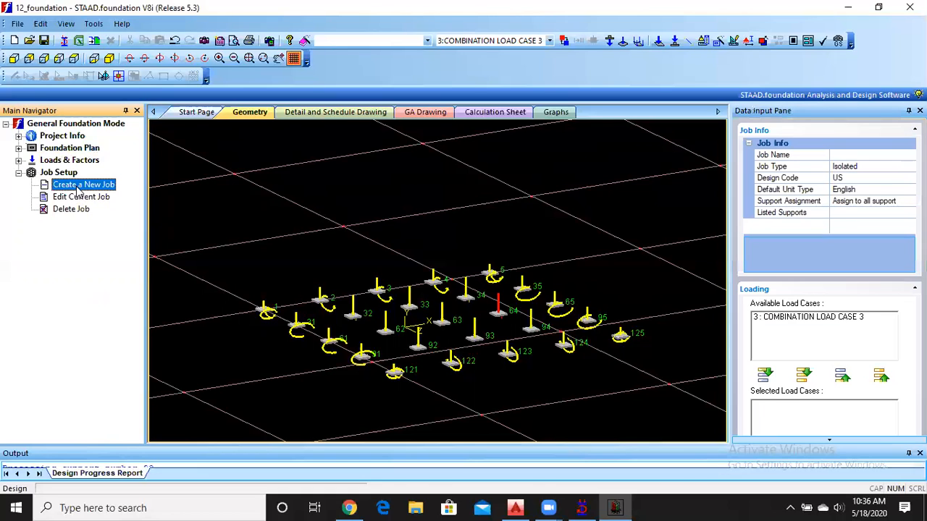
left_click(852, 156)
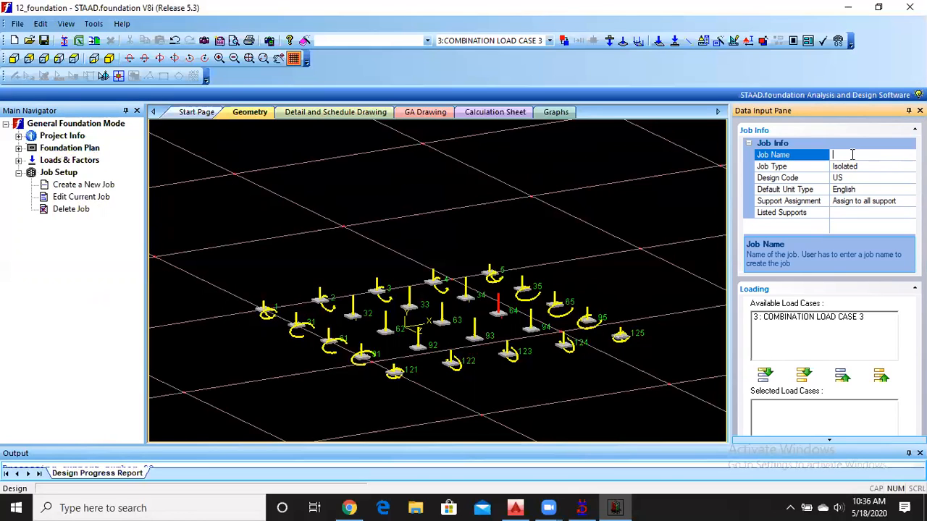
type("1")
left_click(861, 167)
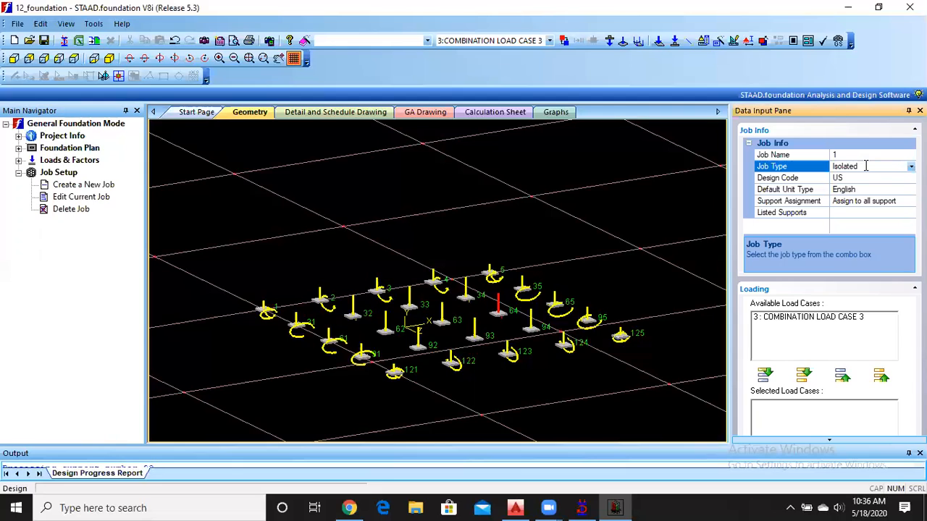
left_click(911, 167)
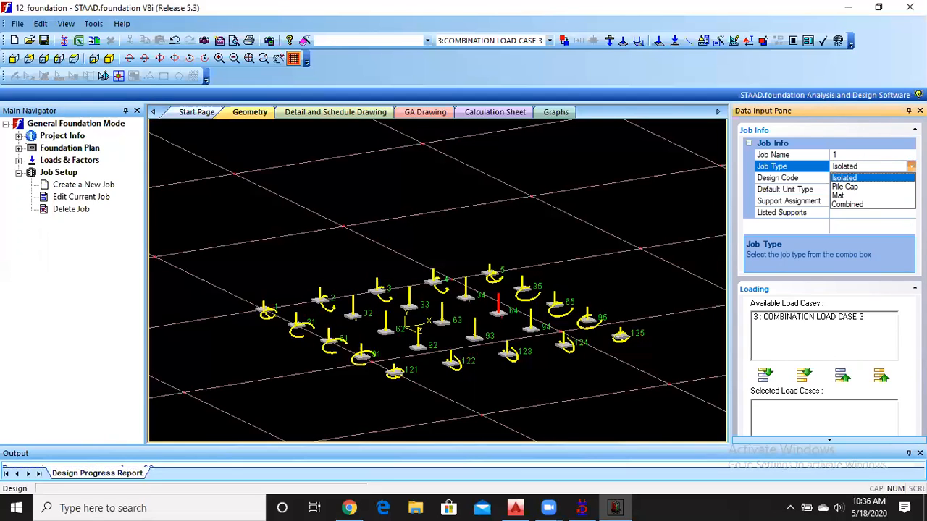
left_click(850, 181)
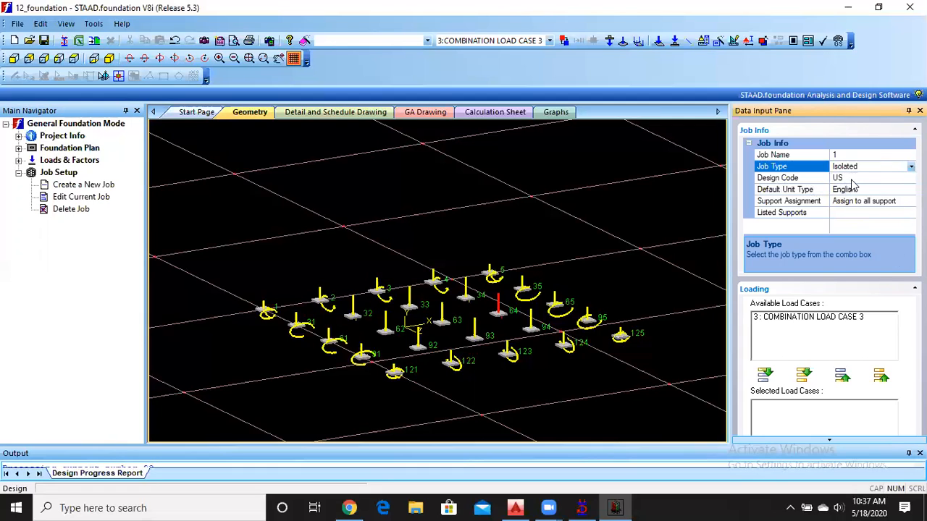
Set the new job's design code to Indian and its default unit type to SI.
left_click(852, 179)
left_click(911, 178)
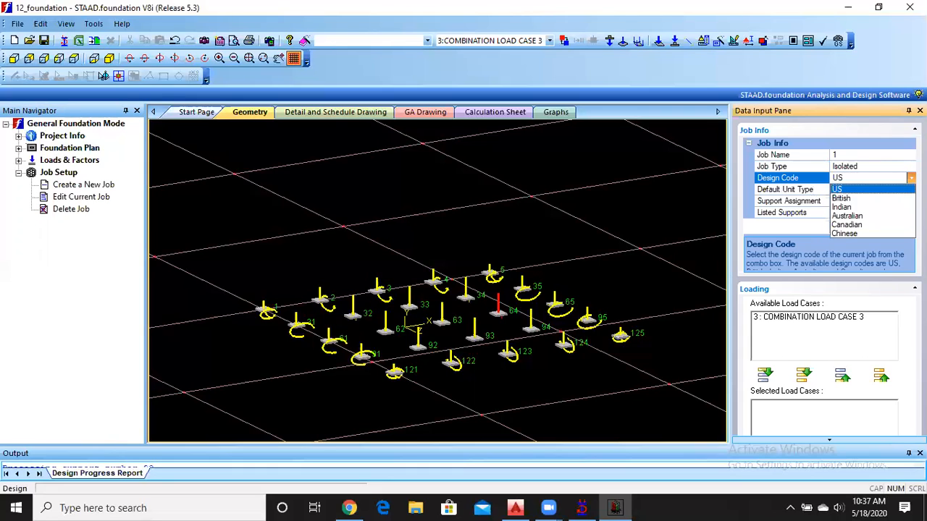
left_click(872, 208)
left_click(789, 190)
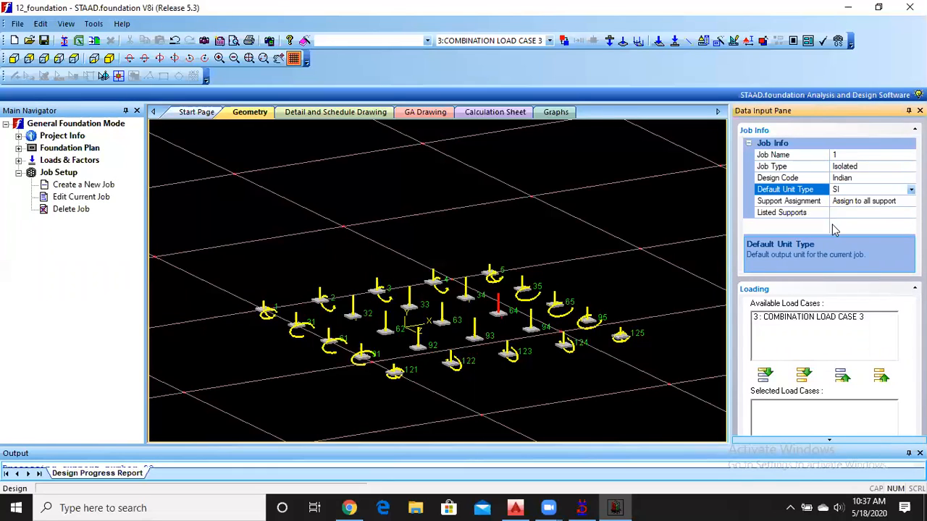
Add COMBINATION LOAD CASE 3 to the new job's selected load cases.
left_click(770, 320)
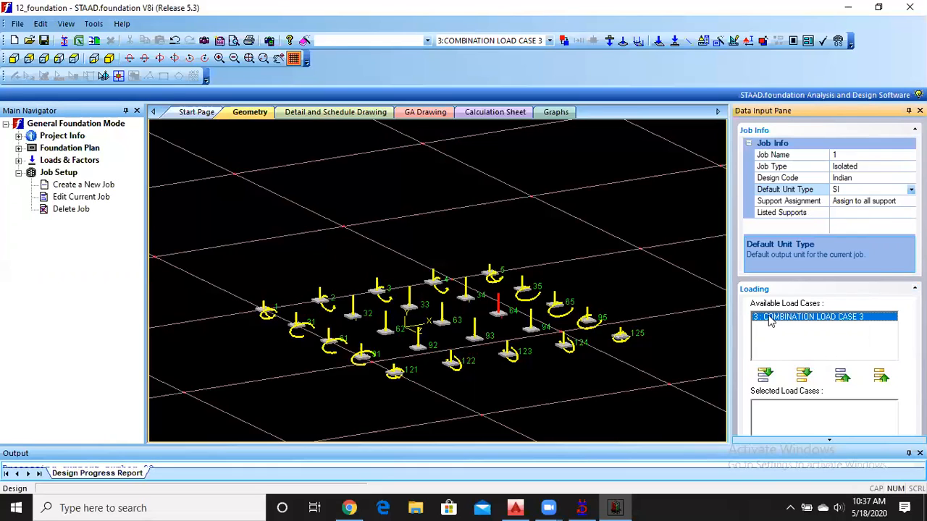
left_click(764, 374)
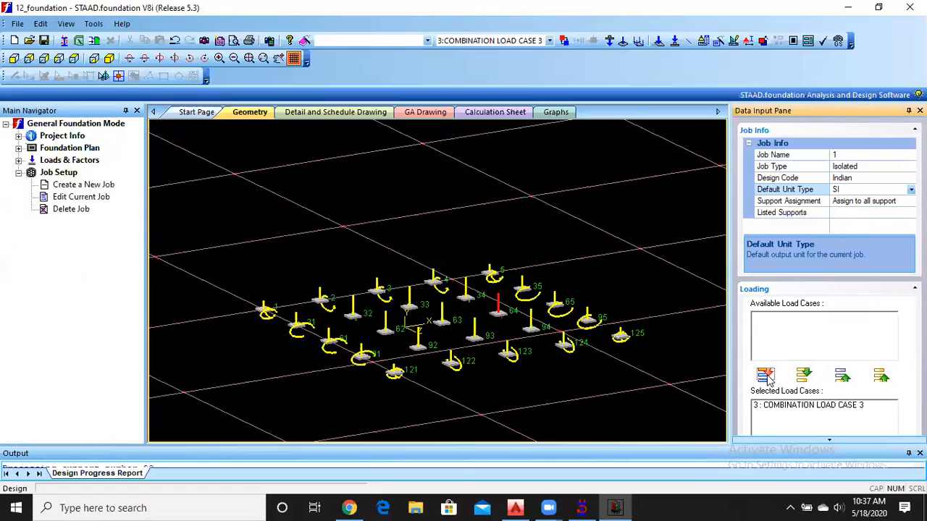
left_click(829, 439)
left_click(828, 441)
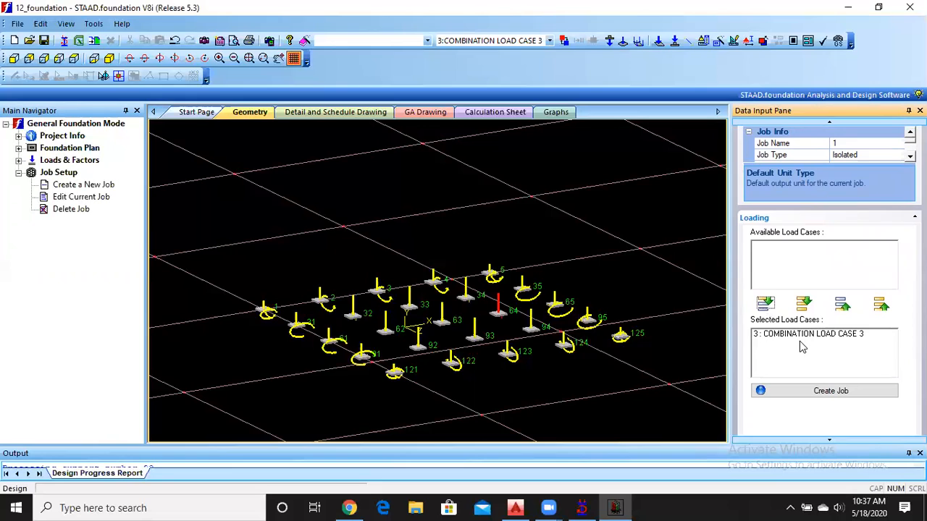
left_click(831, 441)
left_click(831, 440)
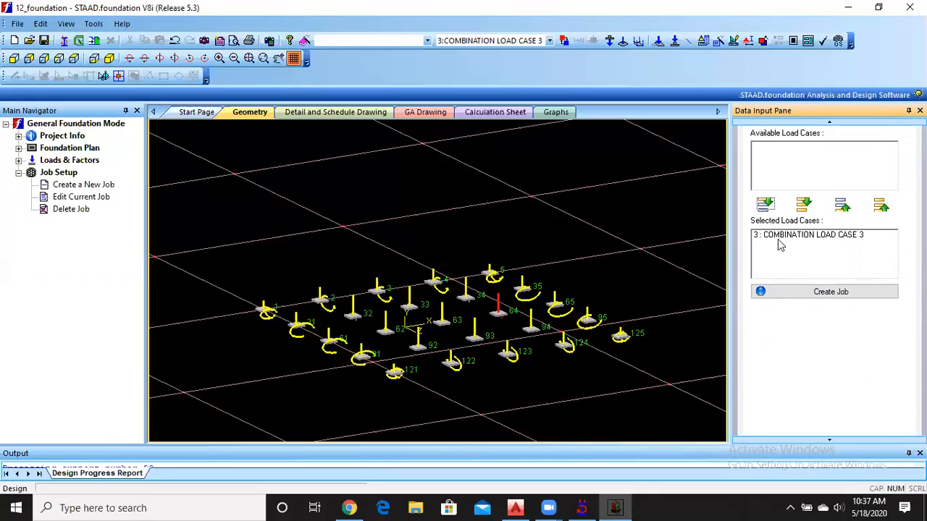
Create the isolated footing job with the chosen load case and expand its design parameters.
left_click(781, 294)
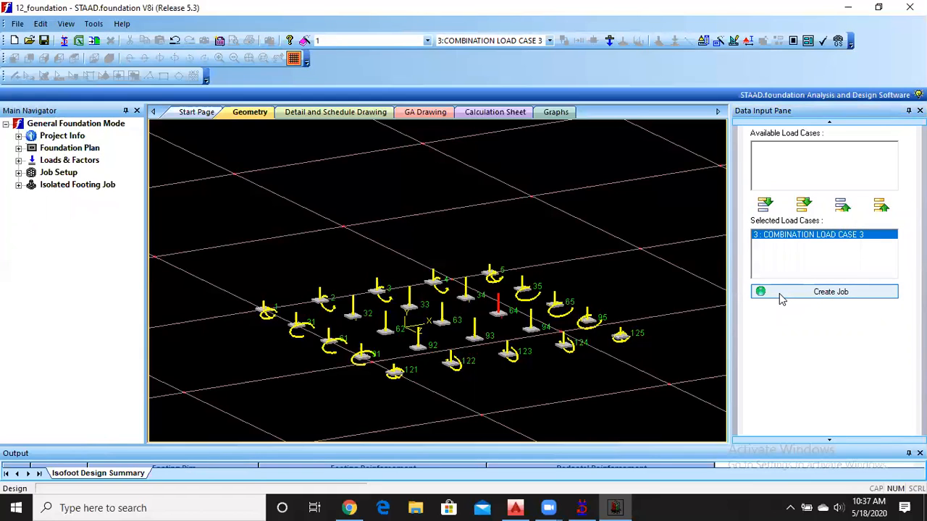
left_click(828, 124)
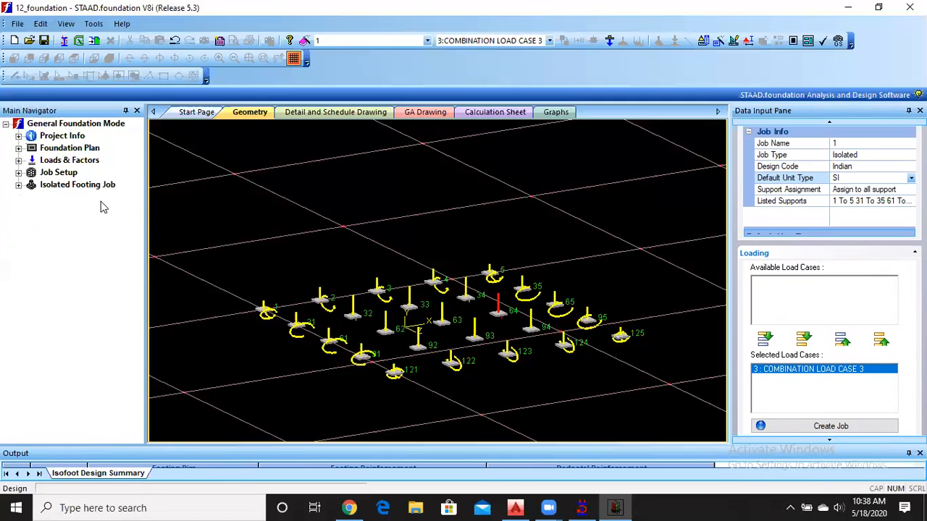
left_click(18, 186)
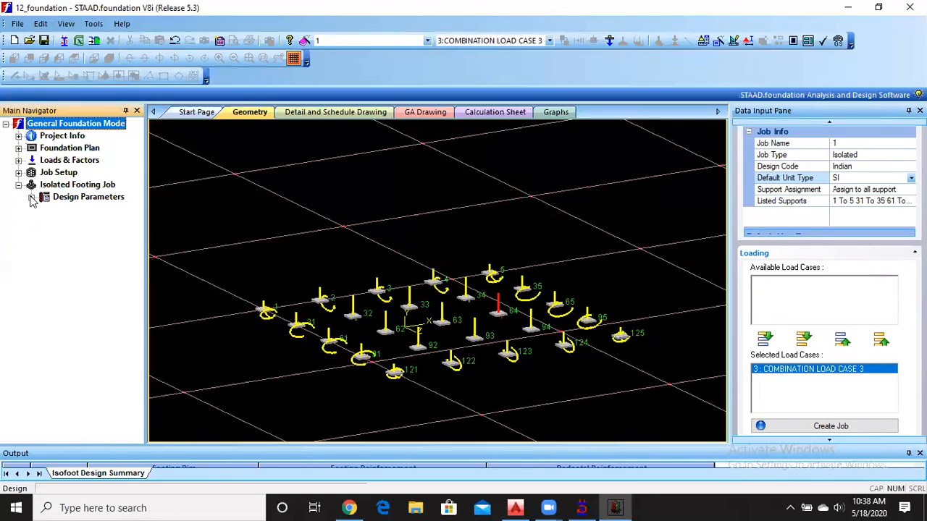
left_click(32, 197)
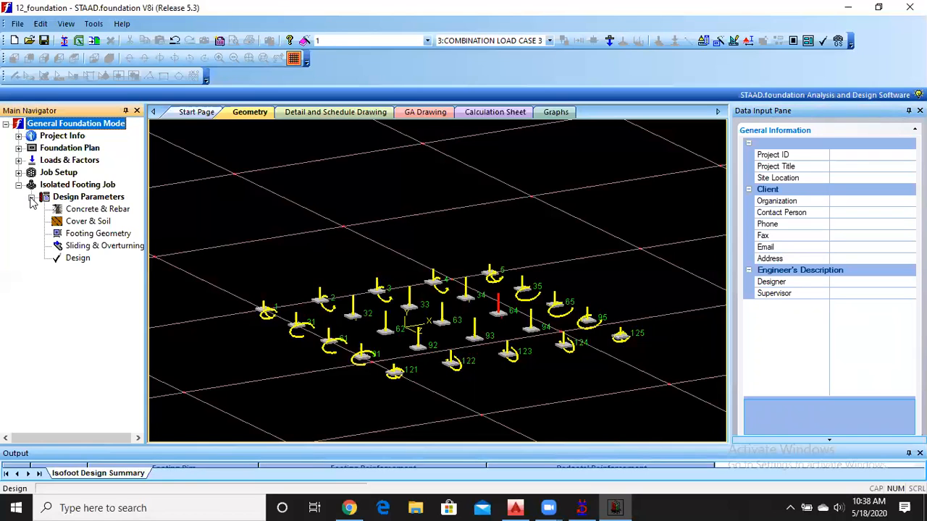
Examine the footing job's concrete unit weight, bar spacing limits, concrete strength and steel yield strength.
left_click(94, 210)
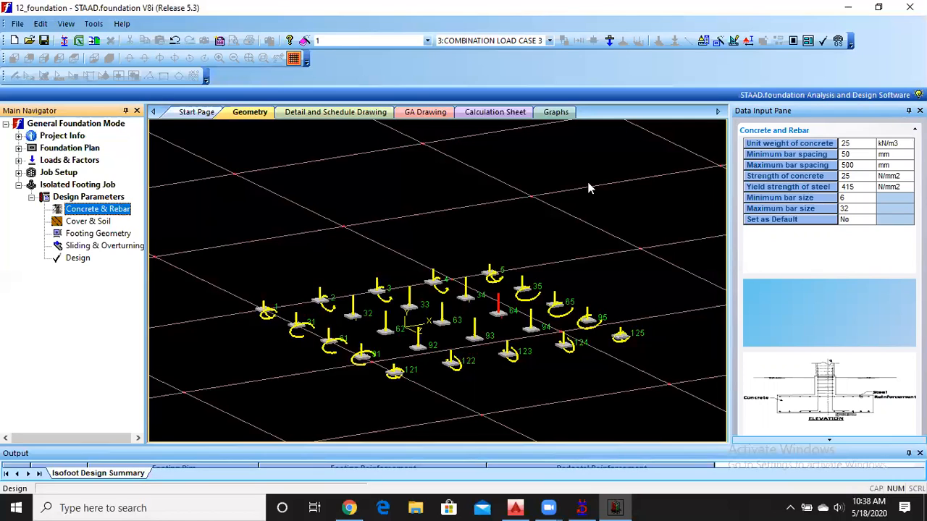
left_click(774, 144)
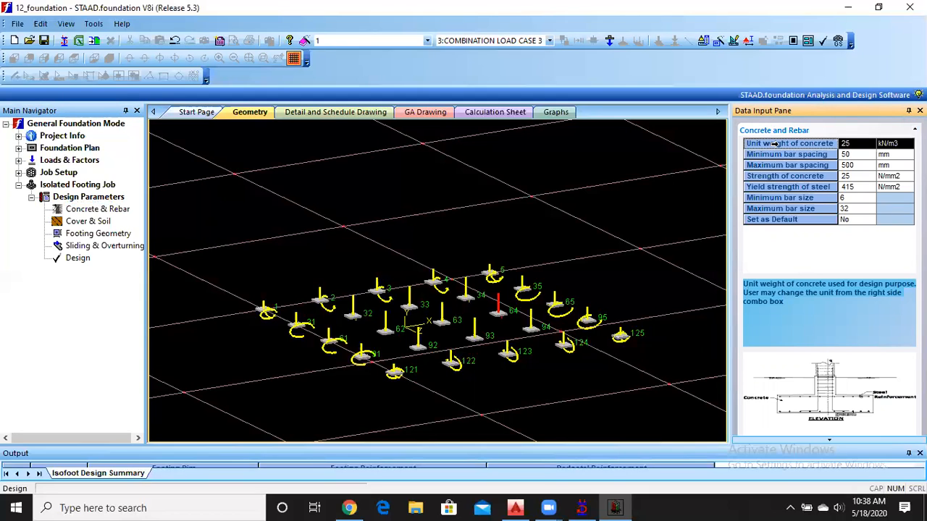
left_click(769, 154)
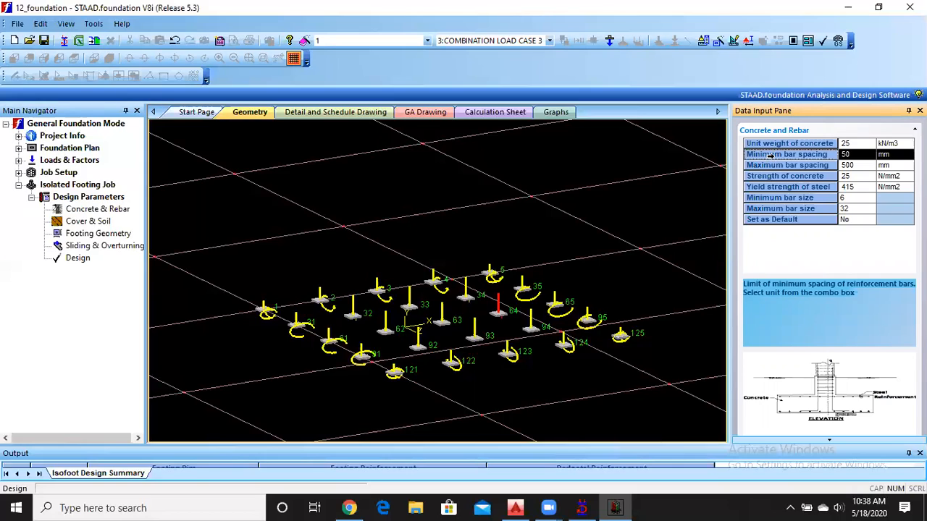
left_click(765, 165)
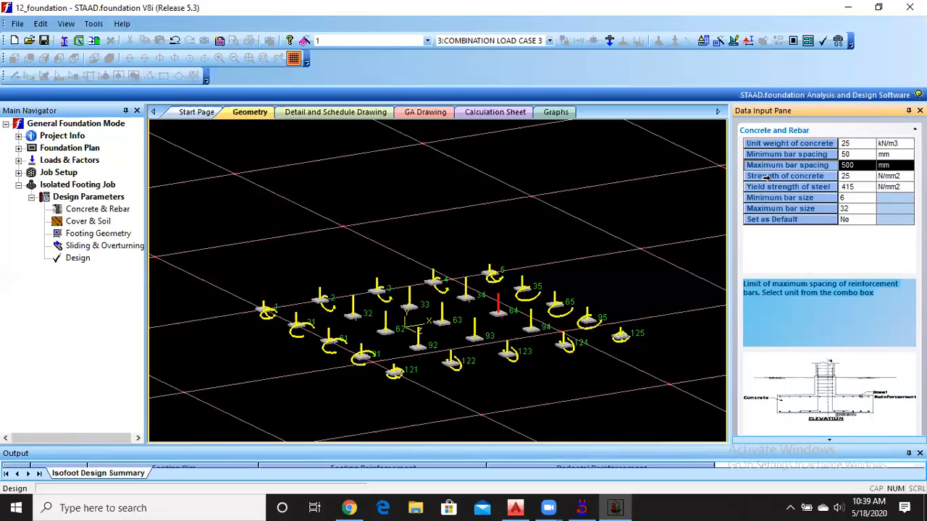
left_click(765, 177)
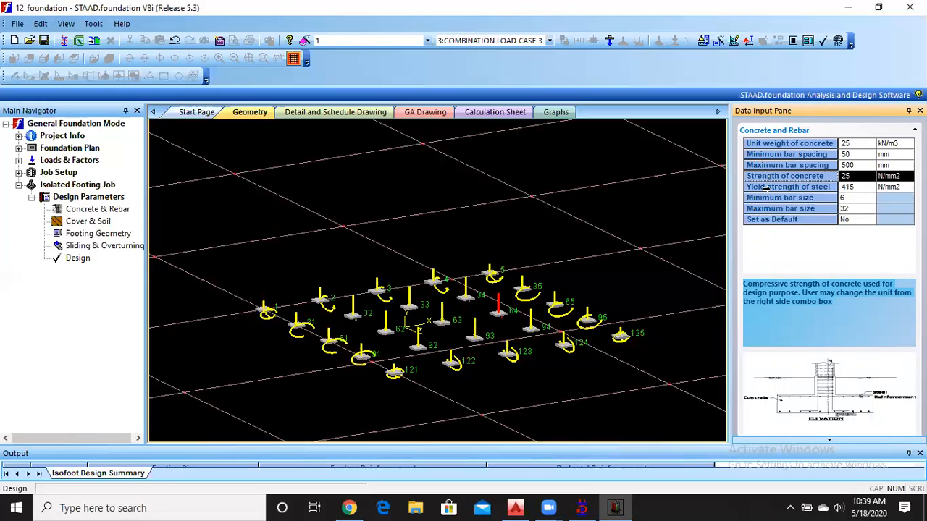
left_click(765, 187)
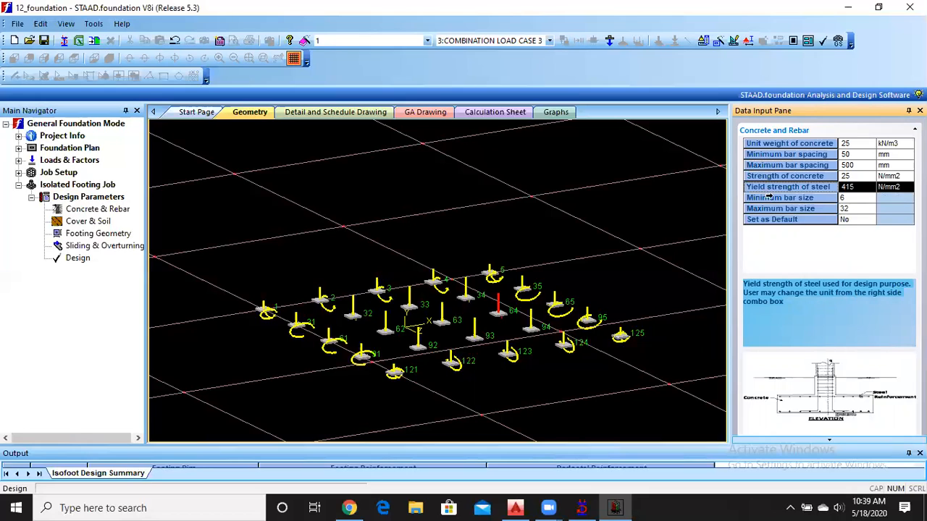
Set the footing job's minimum bar size to 8 and its maximum bar size to 12.
left_click(771, 199)
left_click(861, 198)
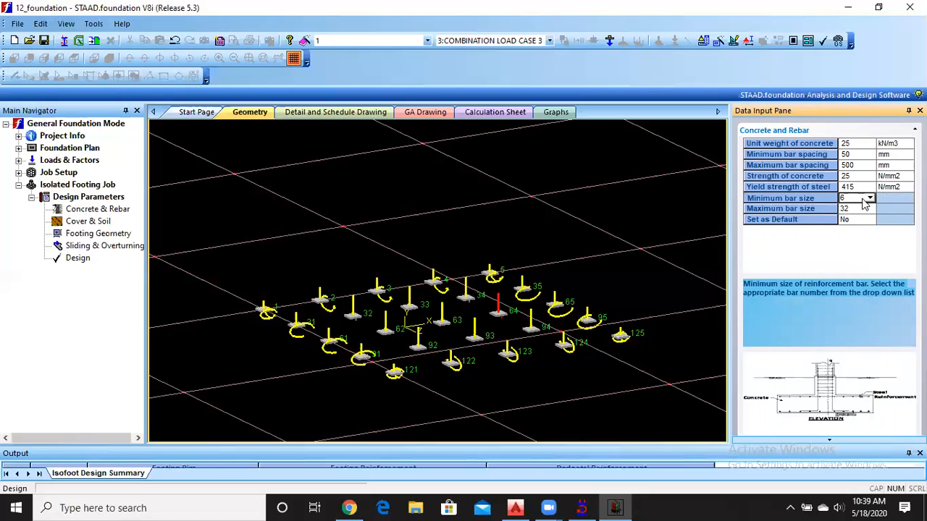
left_click(868, 198)
left_click(867, 221)
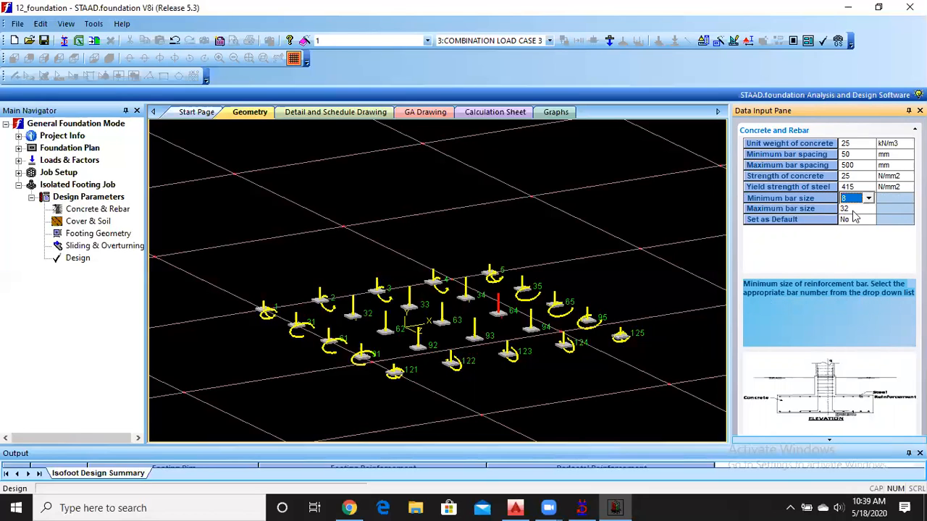
left_click(801, 210)
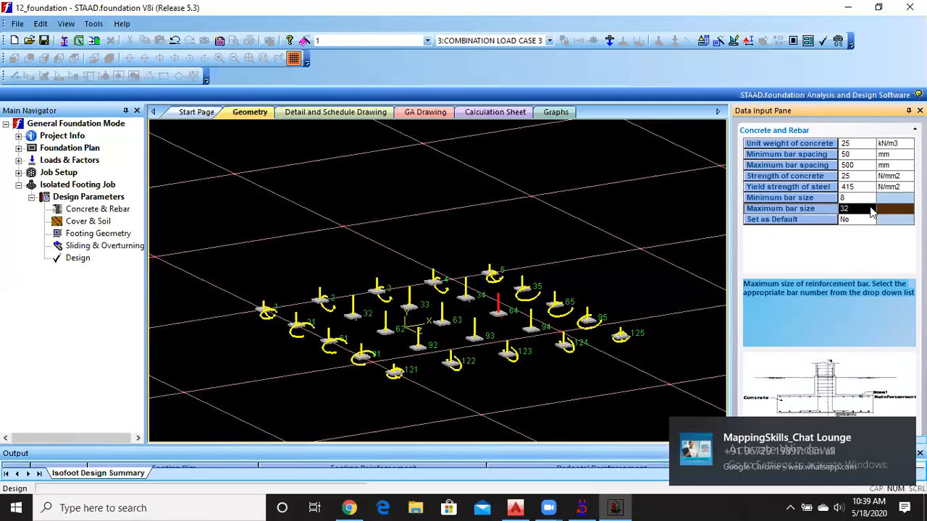
left_click(869, 210)
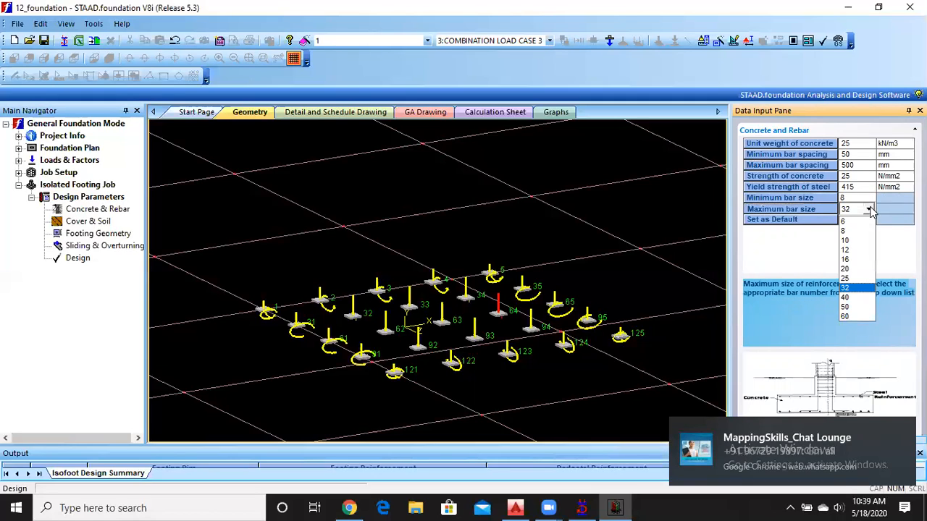
left_click(859, 251)
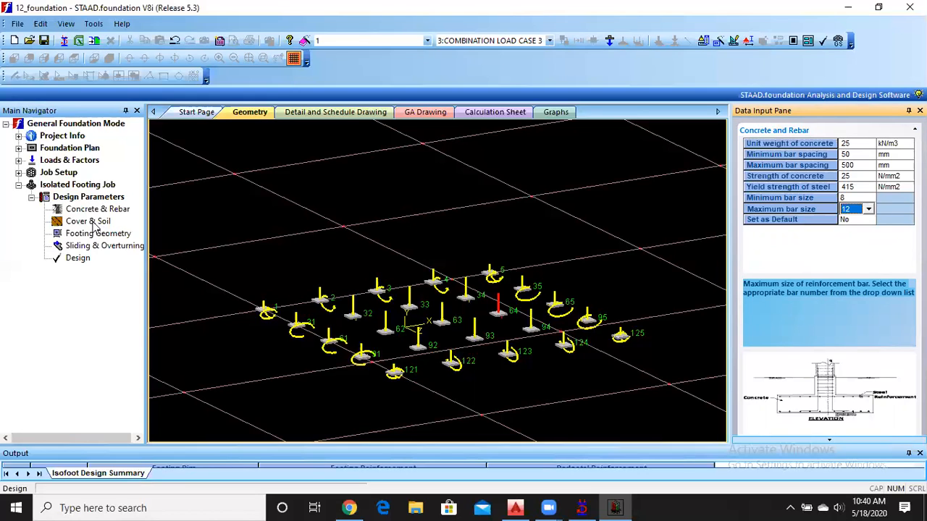
Choose Drained Condition as the soil type in the footing job's cover and soil parameters.
left_click(91, 222)
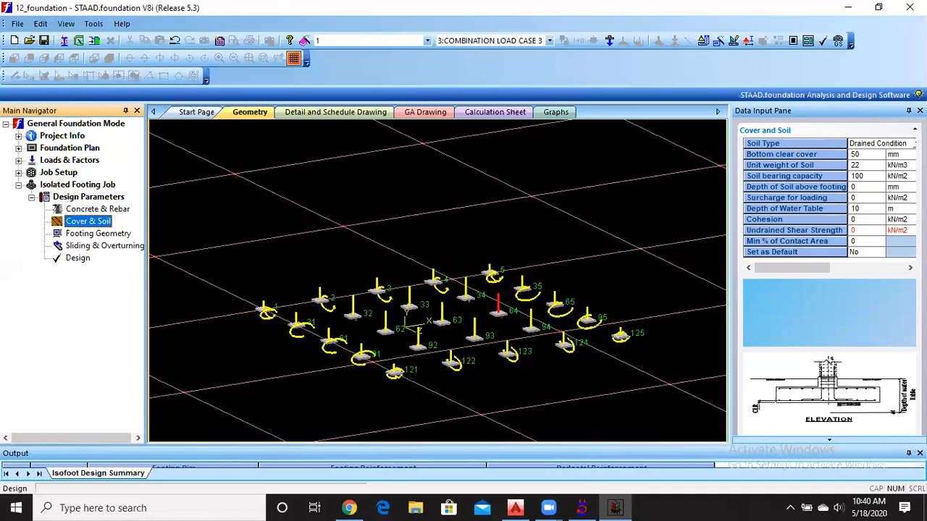
left_click(913, 144)
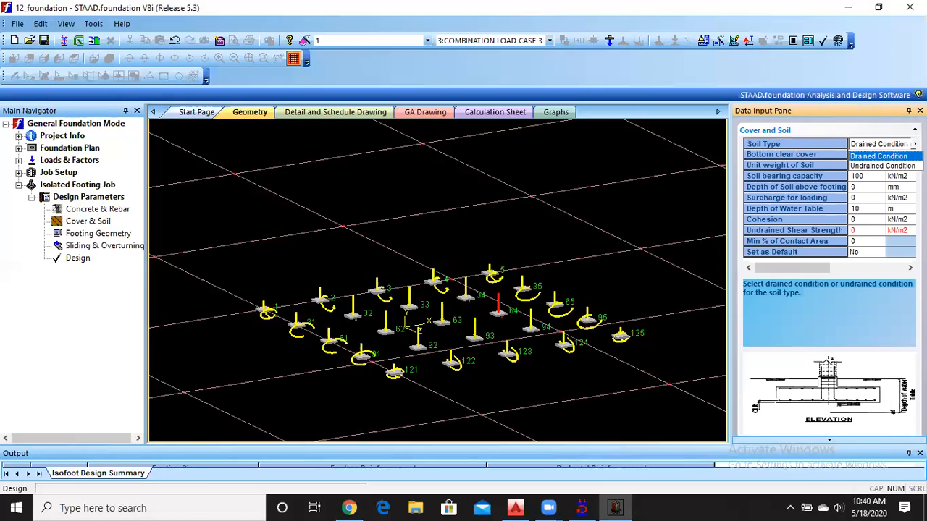
left_click(878, 156)
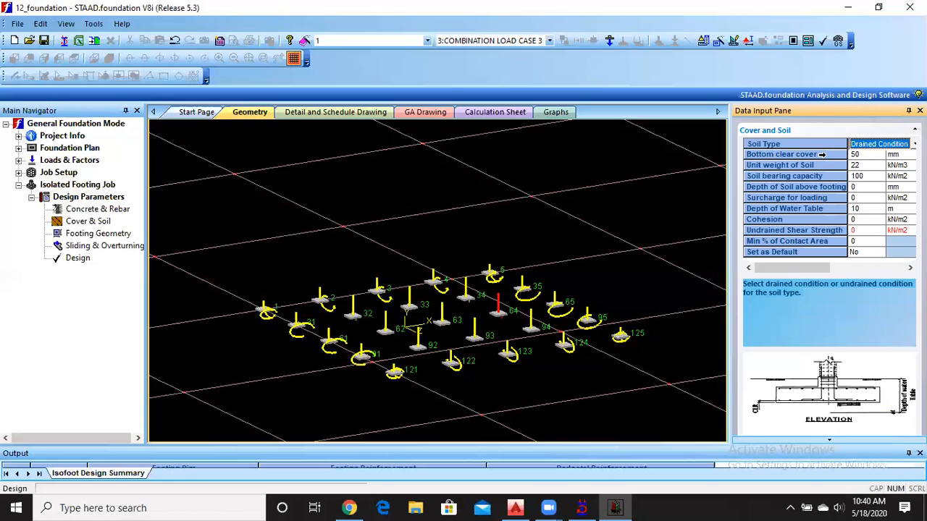
Examine the bottom clear cover, soil unit weight, bearing capacity, soil depth above footing and water table depth.
left_click(822, 154)
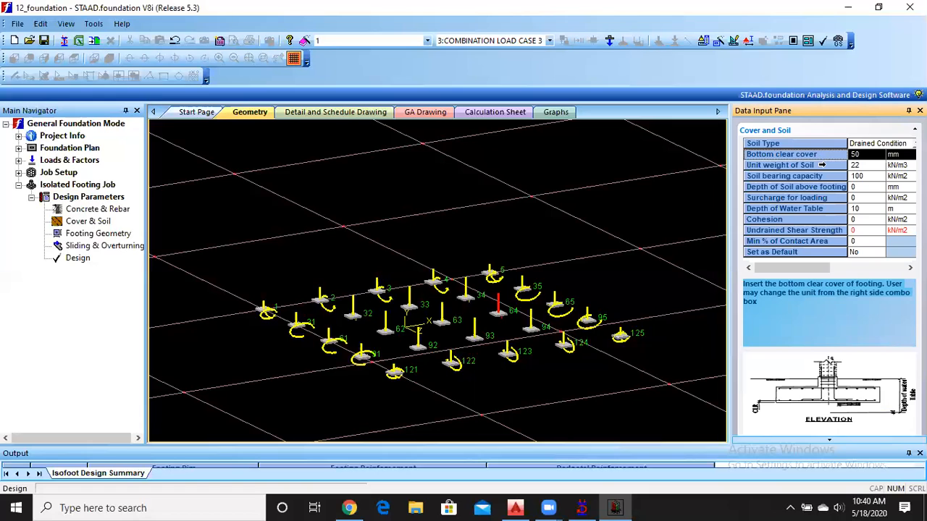
left_click(822, 165)
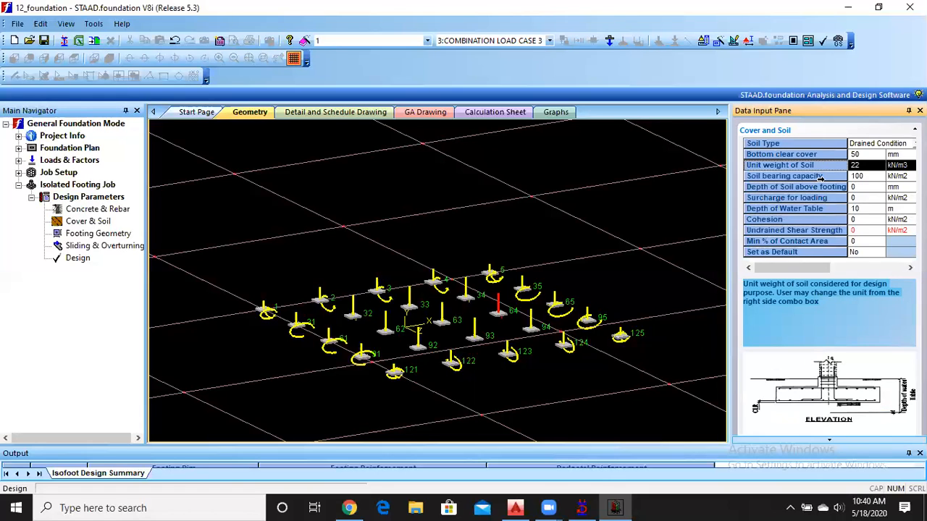
left_click(821, 176)
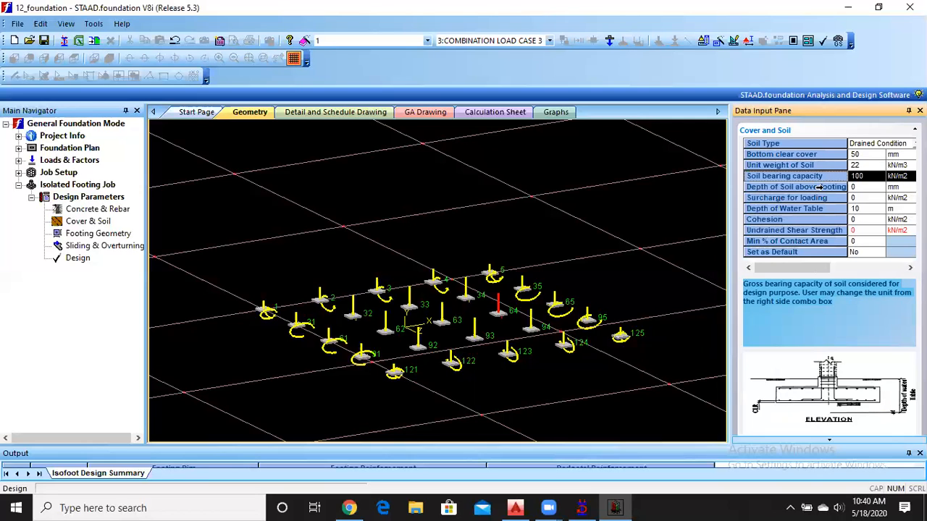
left_click(826, 186)
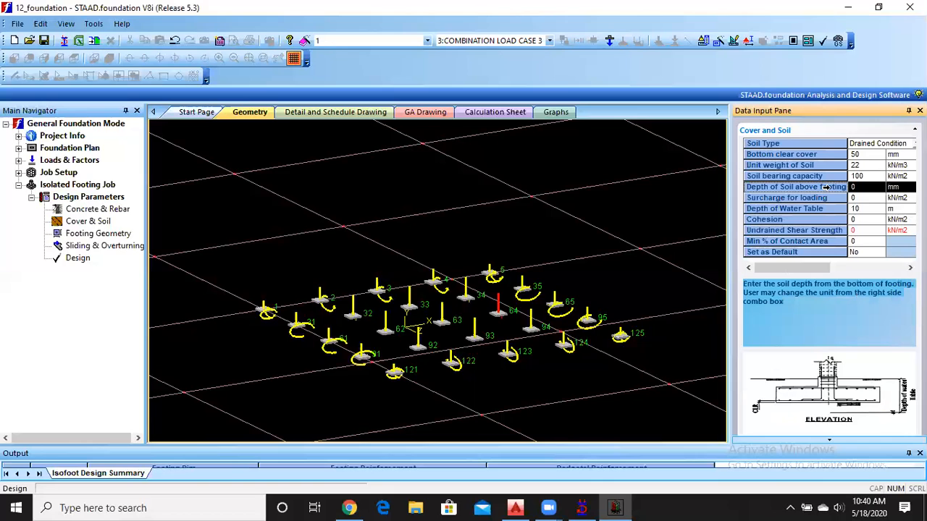
left_click(475, 285)
left_click(818, 208)
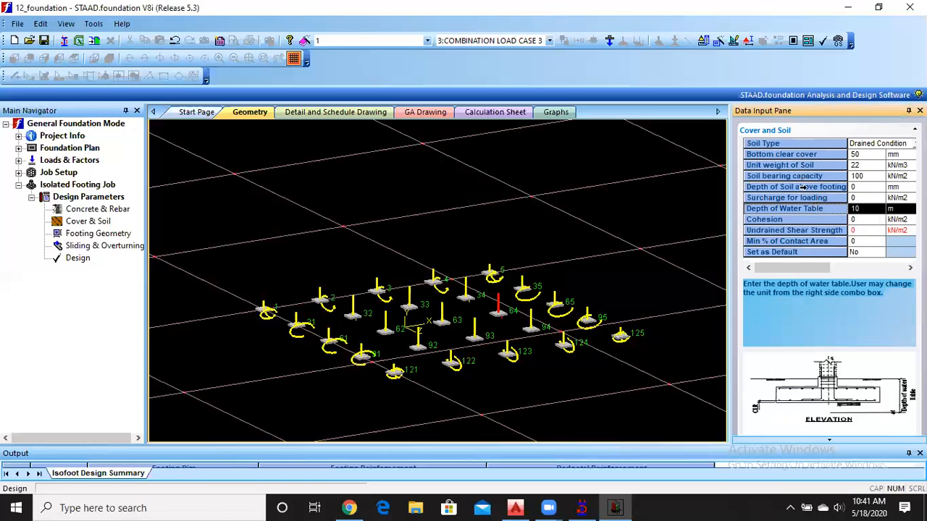
scroll(809, 228, "down", 1)
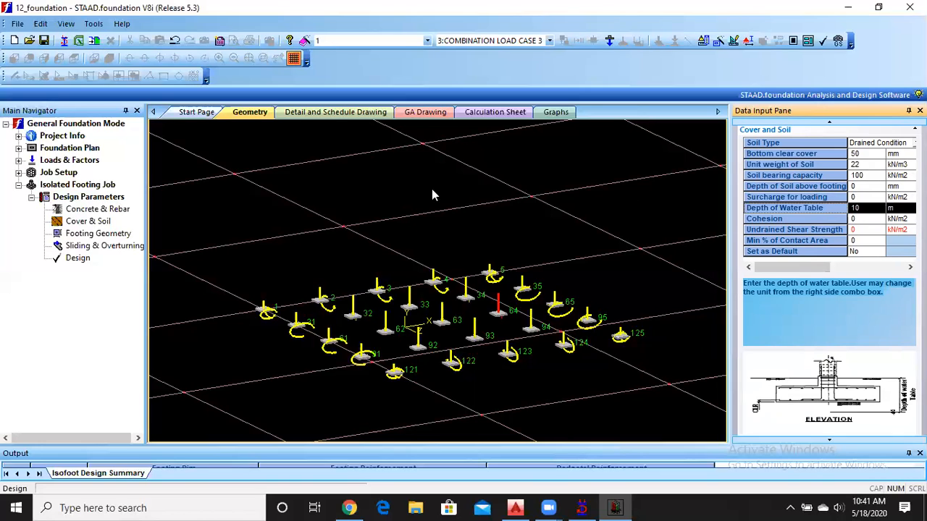
Examine the minimum and maximum length, width and thickness limits in the job's footing geometry.
left_click(86, 235)
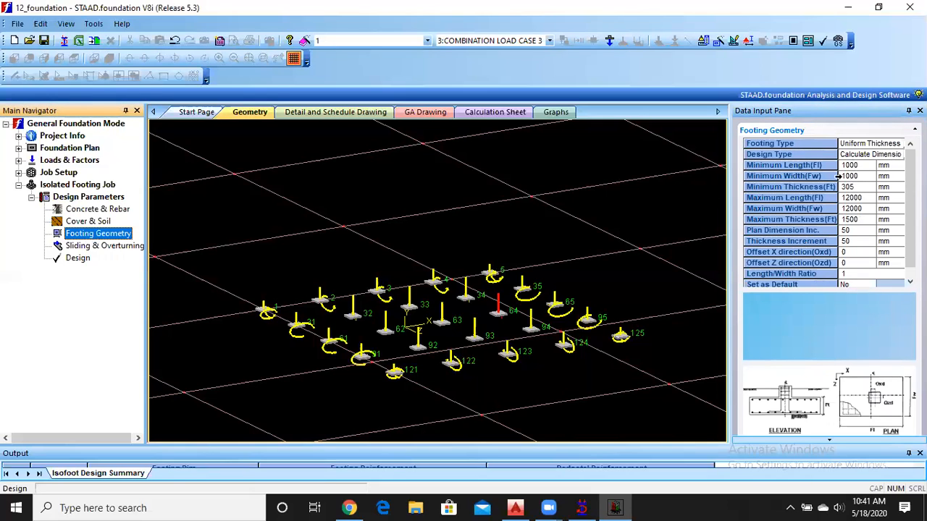
left_click(780, 165)
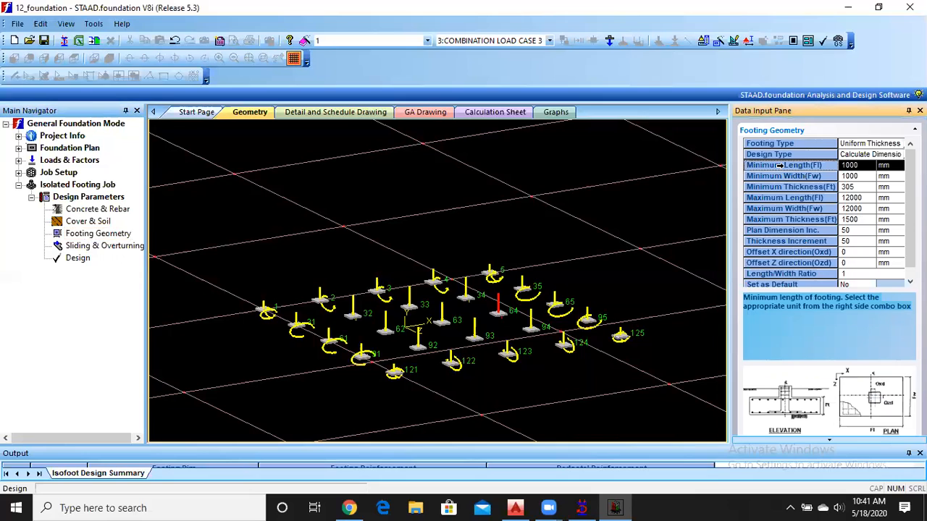
left_click(803, 176)
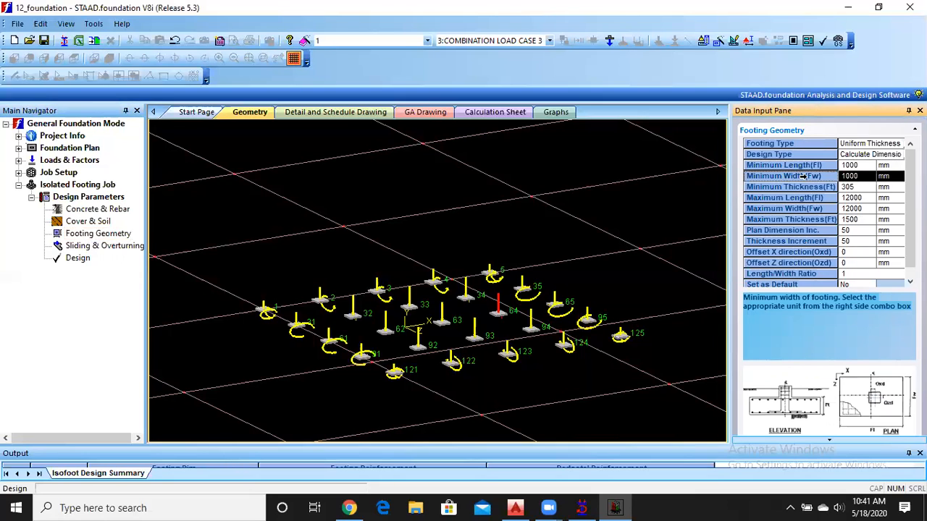
left_click(804, 186)
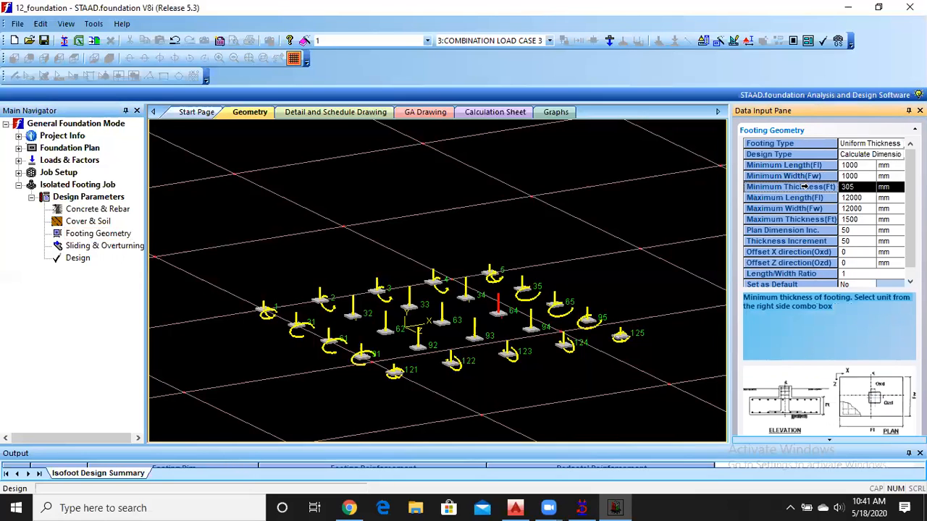
left_click(804, 197)
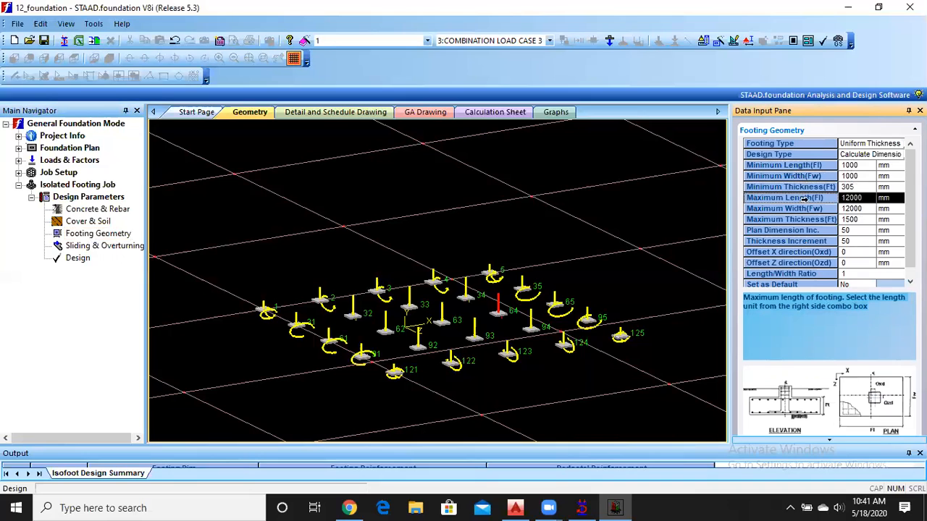
left_click(807, 208)
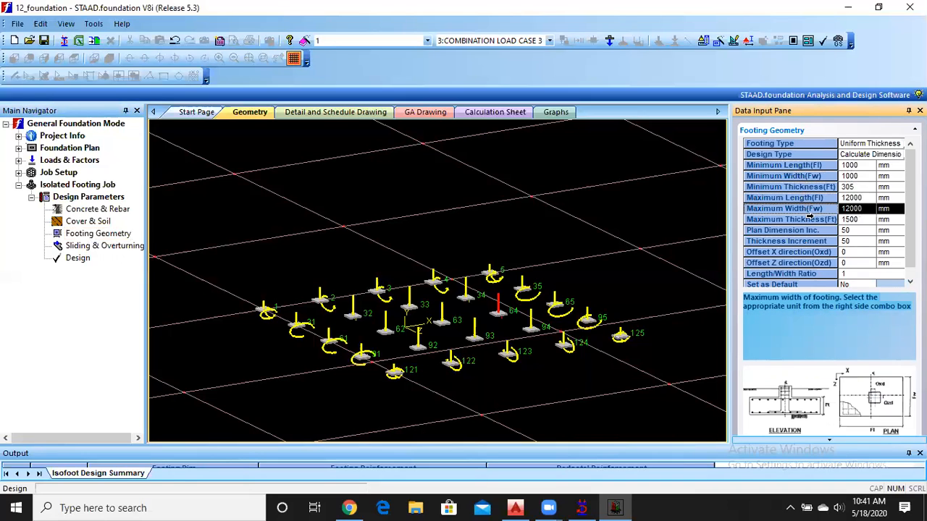
left_click(813, 218)
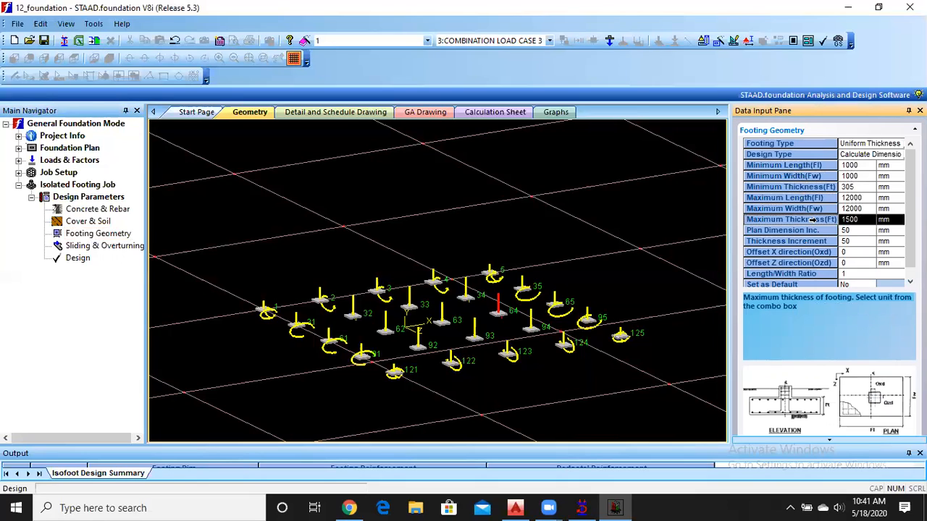
Examine the safety factors against sliding and overturning in the footing job's design parameters.
left_click(81, 246)
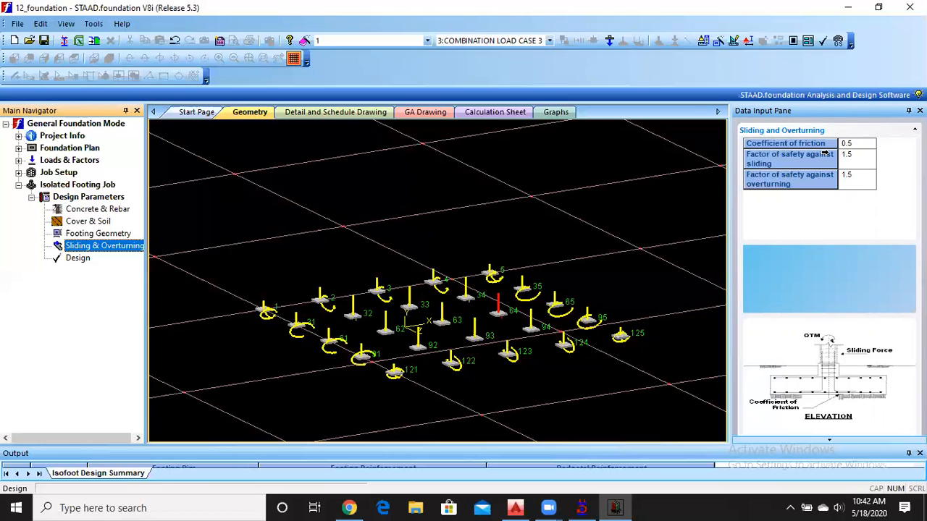
left_click(869, 167)
left_click(860, 185)
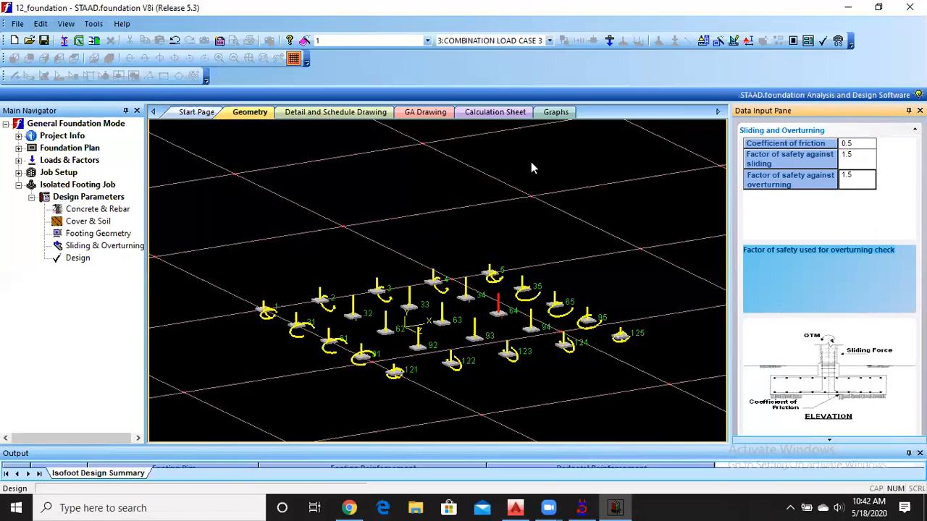
Run the analysis and design of the isolated footing job.
left_click(80, 262)
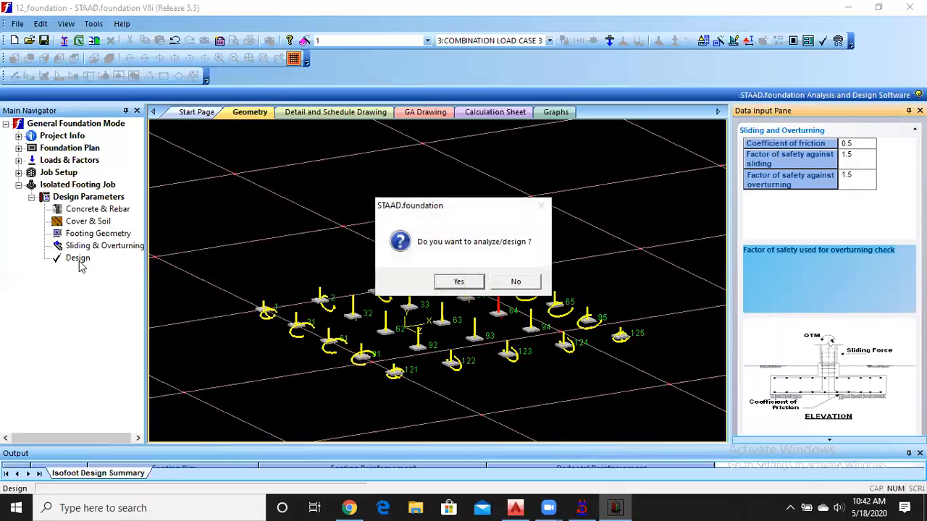
left_click(459, 282)
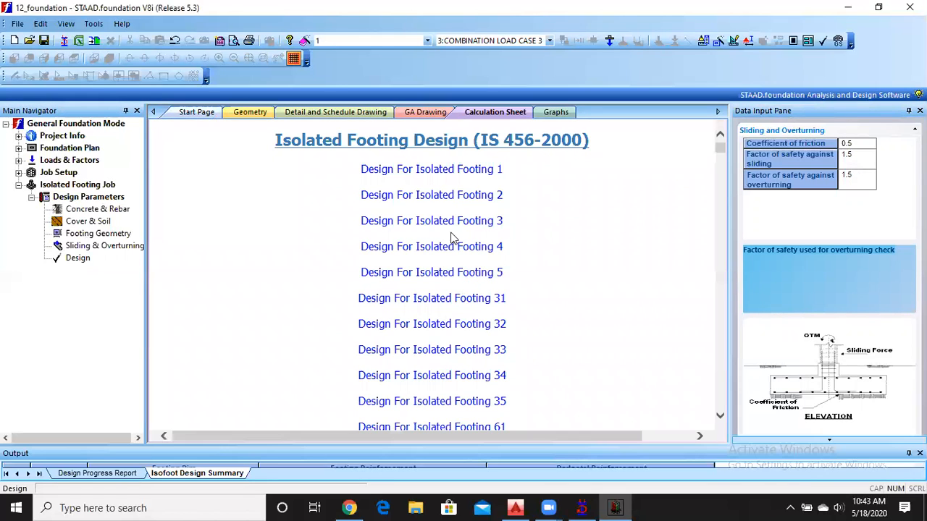
Examine the length, width and thickness designed for each footing in the calculation sheet's foundation geometry table.
scroll(440, 196, "down", 5)
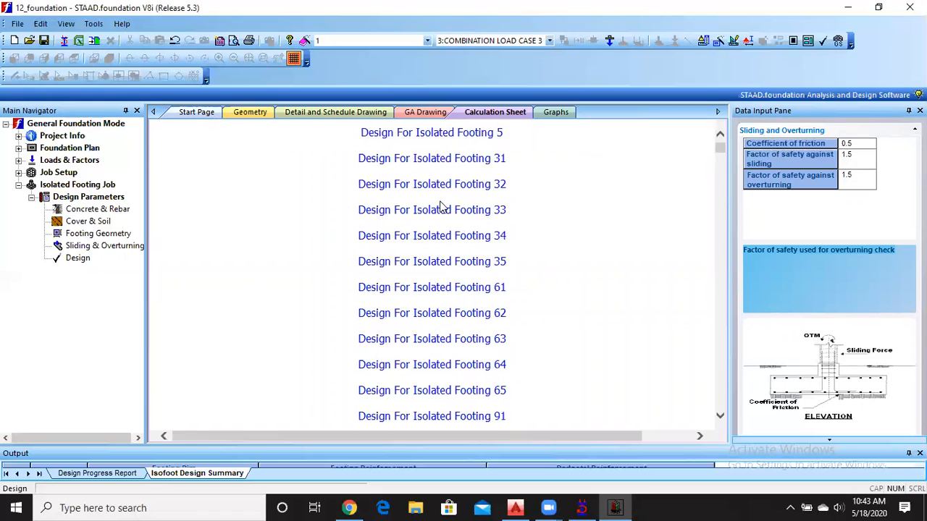
scroll(440, 207, "down", 6)
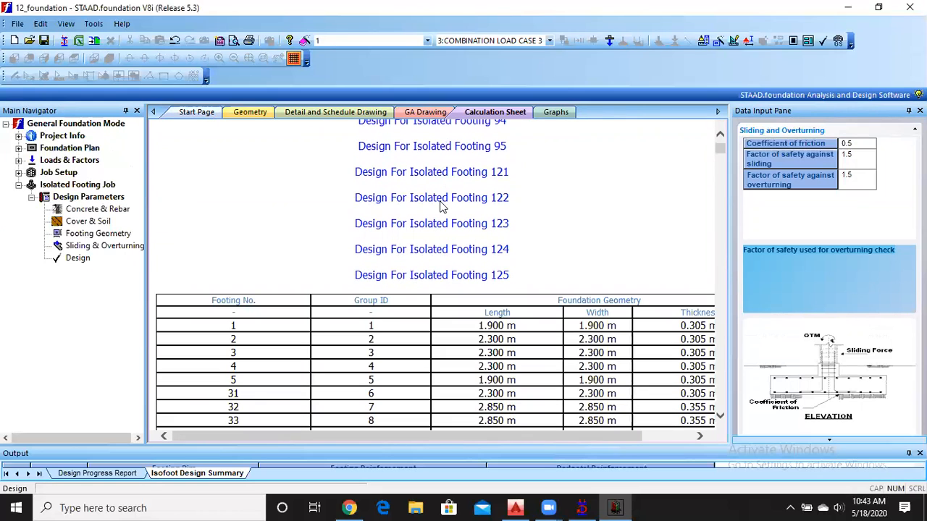
scroll(440, 206, "up", 11)
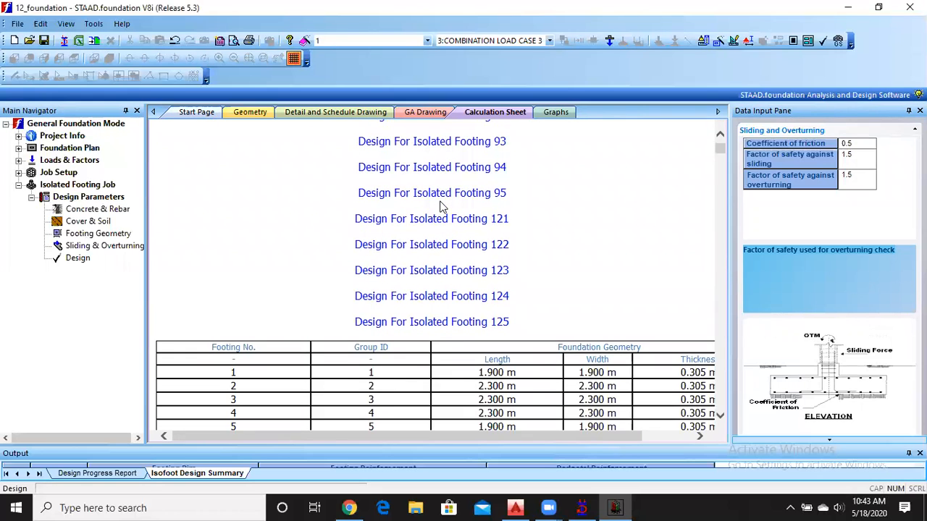
scroll(439, 206, "down", 5)
scroll(441, 207, "down", 5)
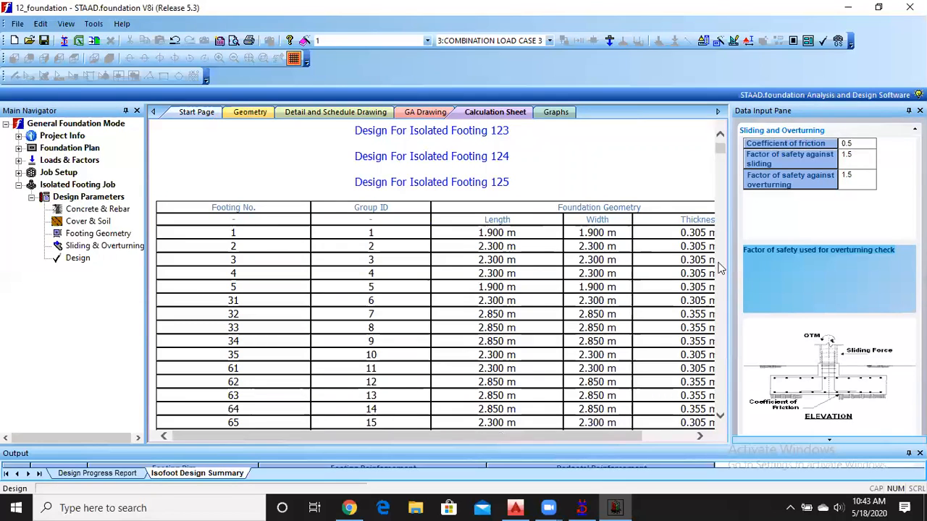
mouse_move(590, 437)
left_mouse_down()
mouse_move(668, 439)
mouse_move(571, 439)
left_mouse_up()
scroll(381, 273, "down", 6)
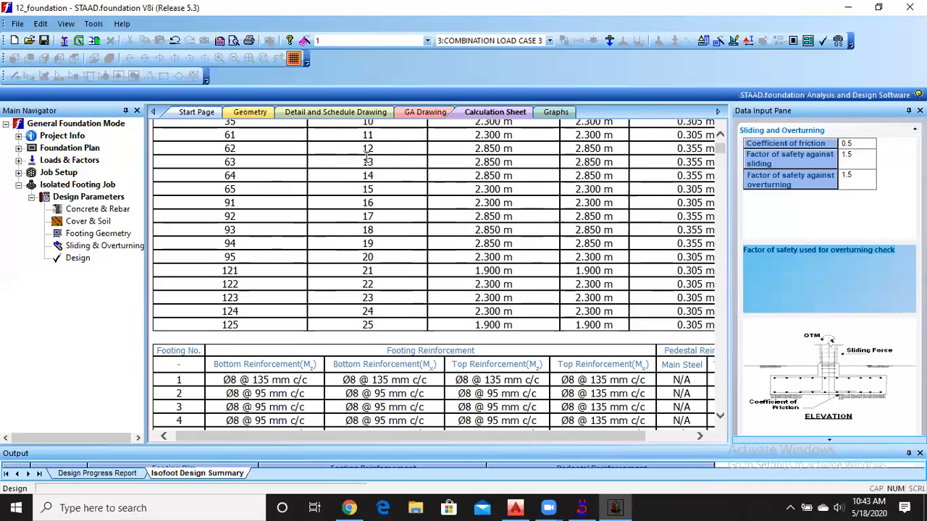
scroll(399, 186, "up", 5)
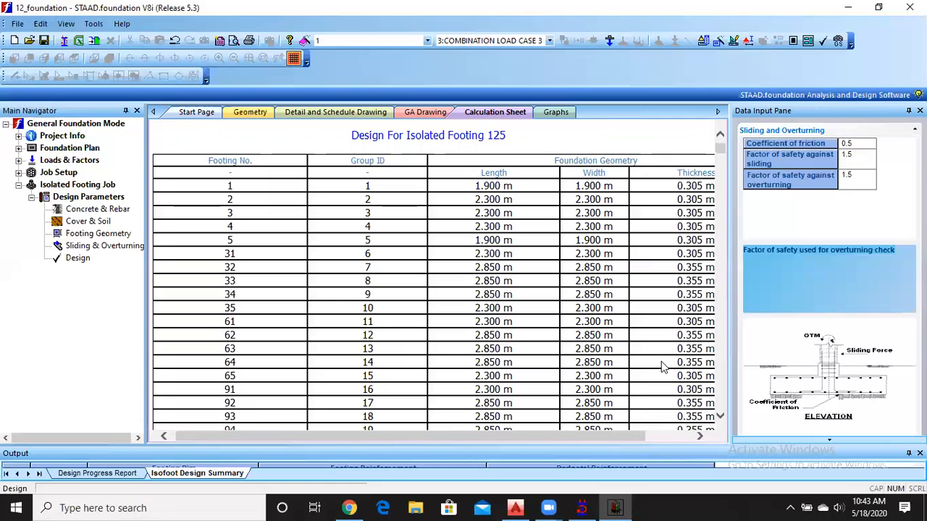
scroll(659, 362, "down", 3)
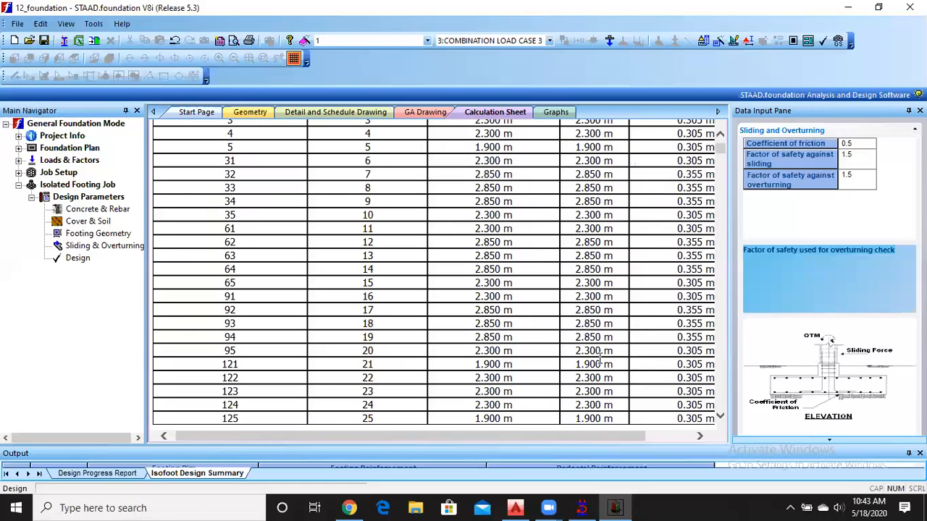
scroll(538, 348, "up", 6)
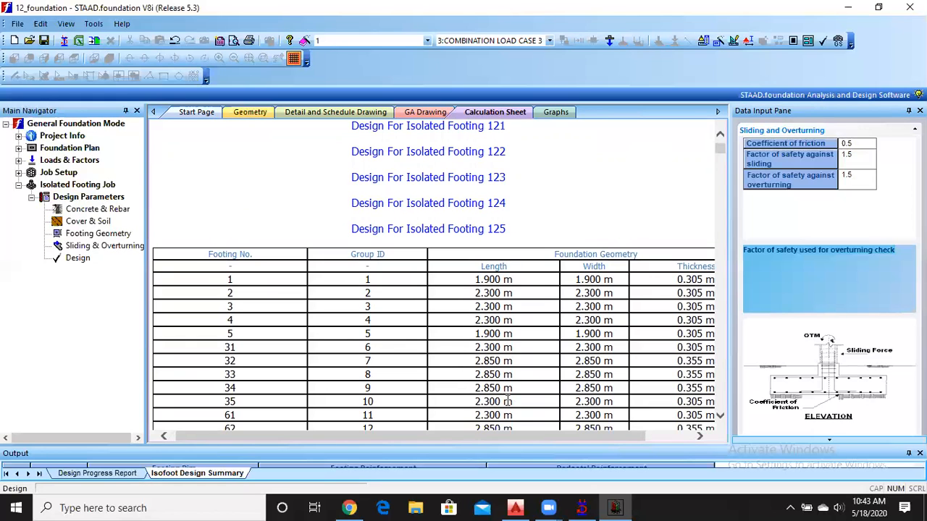
scroll(499, 389, "down", 6)
scroll(499, 389, "down", 2)
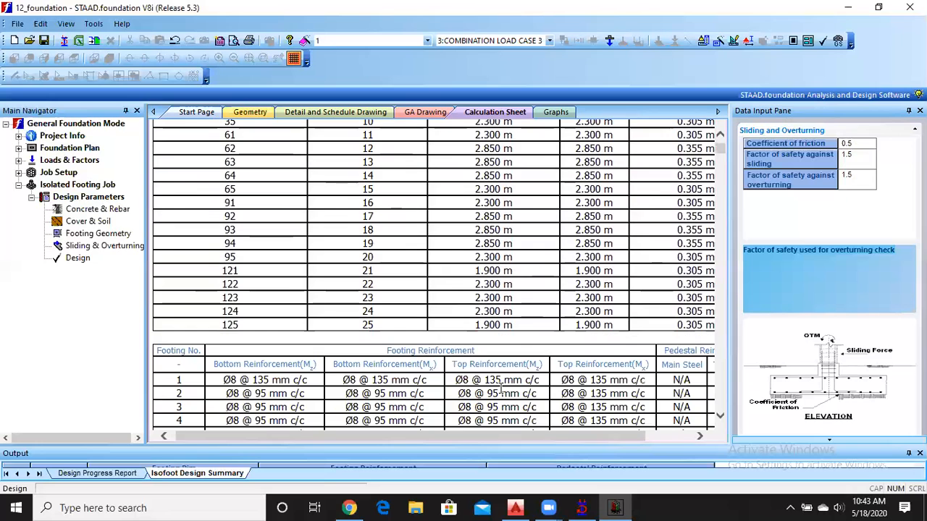
scroll(499, 309, "up", 2)
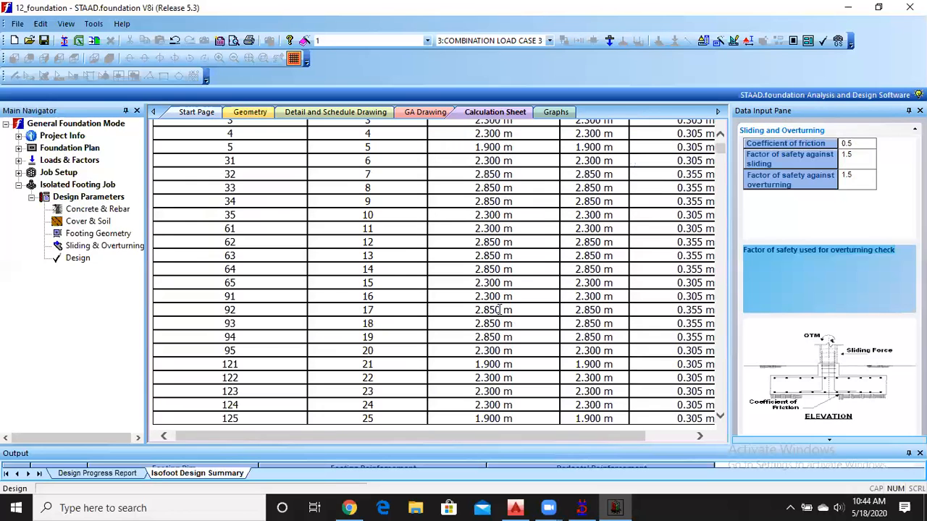
scroll(500, 308, "up", 2)
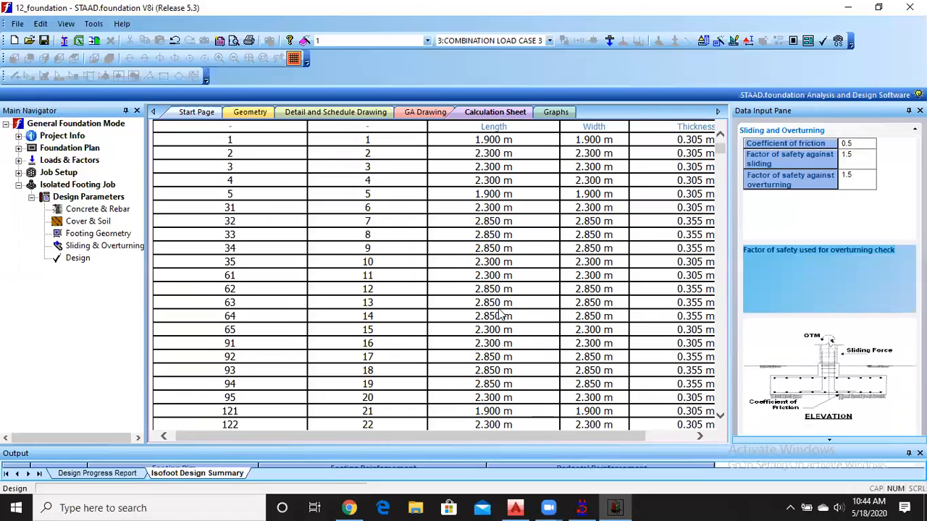
Examine the footing reinforcement table and the elevation and plan drawings of Isolated Footing 1 in the calculation sheet.
scroll(362, 248, "down", 8)
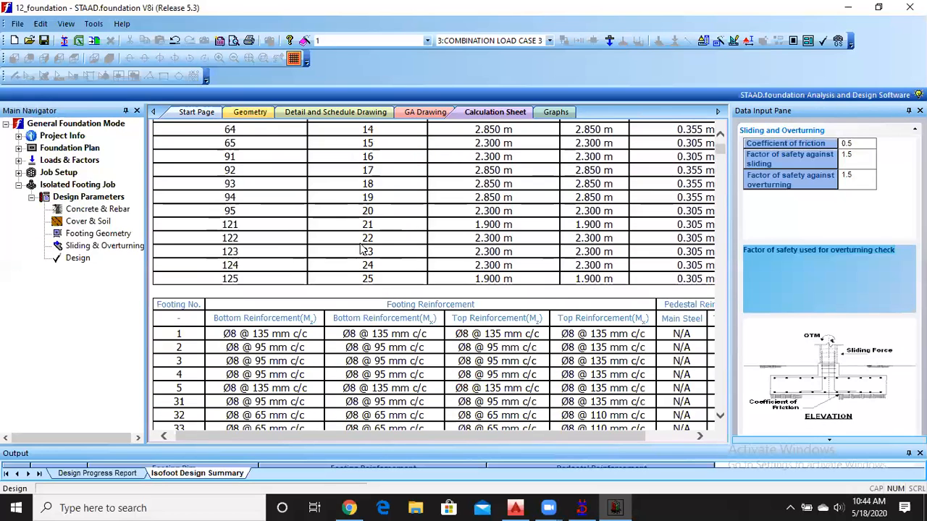
scroll(361, 249, "down", 2)
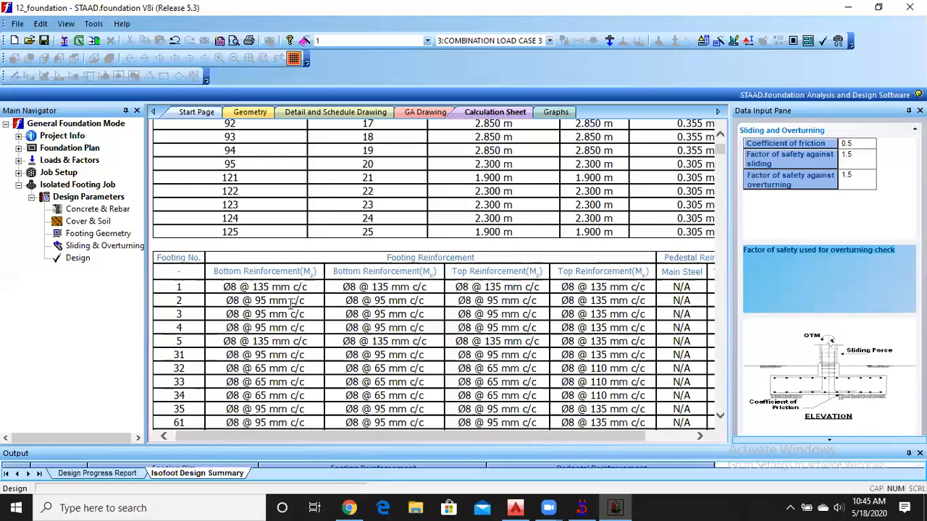
scroll(290, 305, "down", 6)
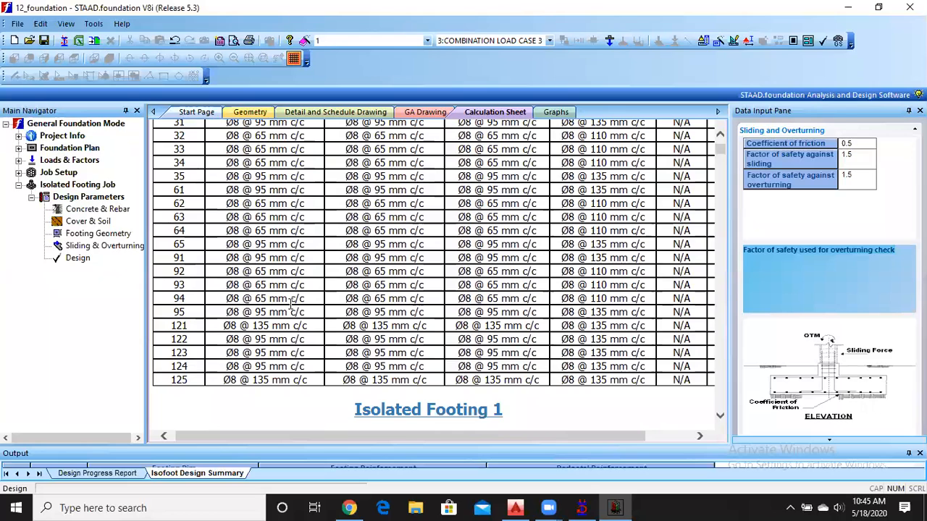
scroll(290, 306, "down", 3)
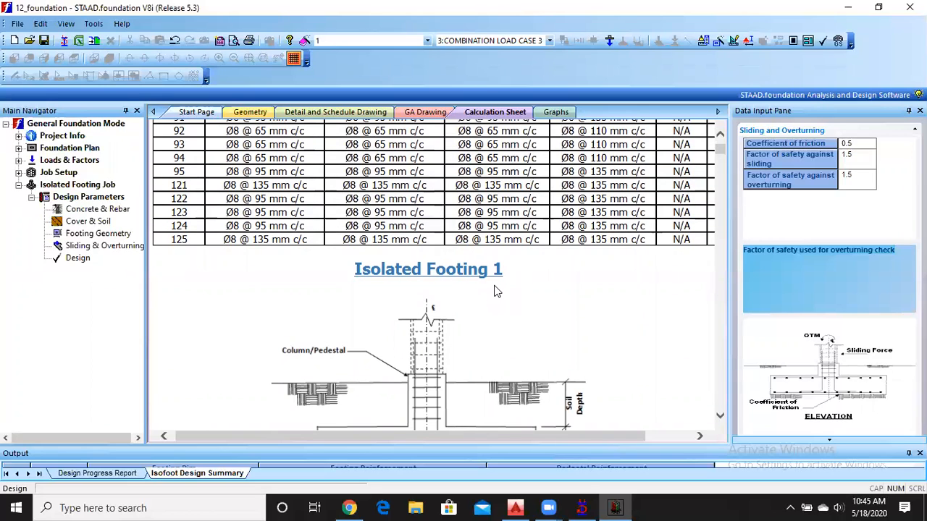
scroll(496, 291, "down", 2)
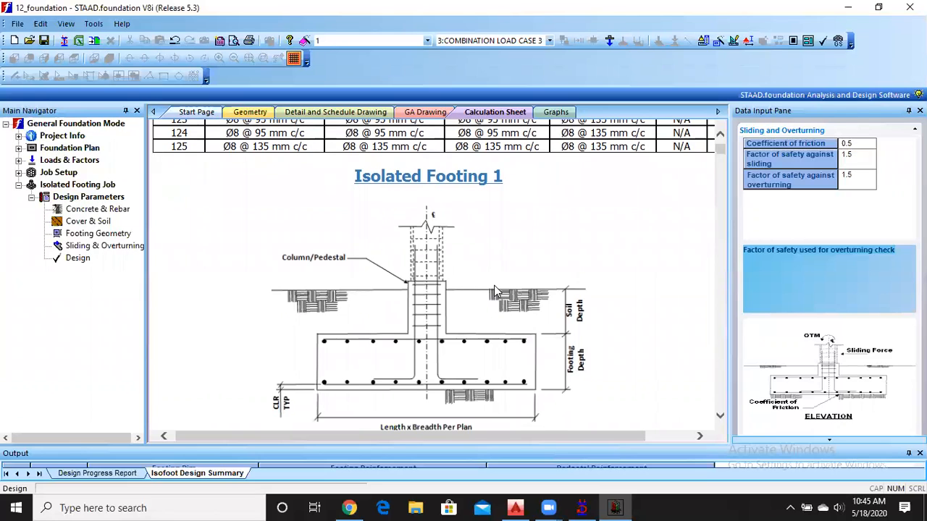
scroll(494, 289, "down", 4)
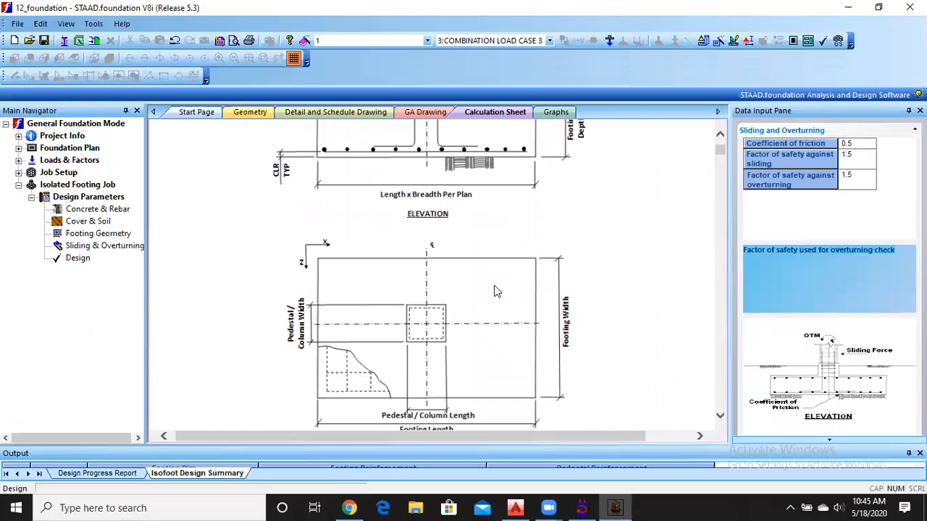
scroll(496, 290, "up", 2)
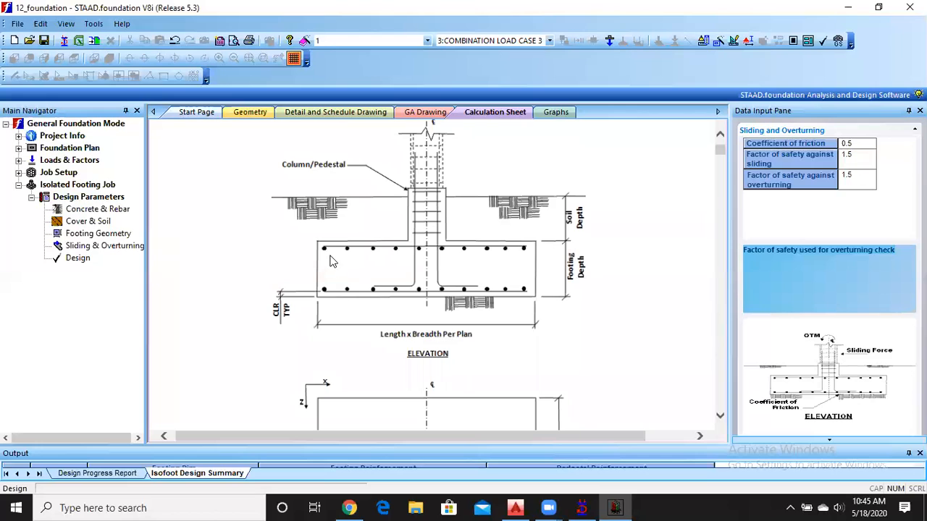
scroll(335, 274, "down", 3)
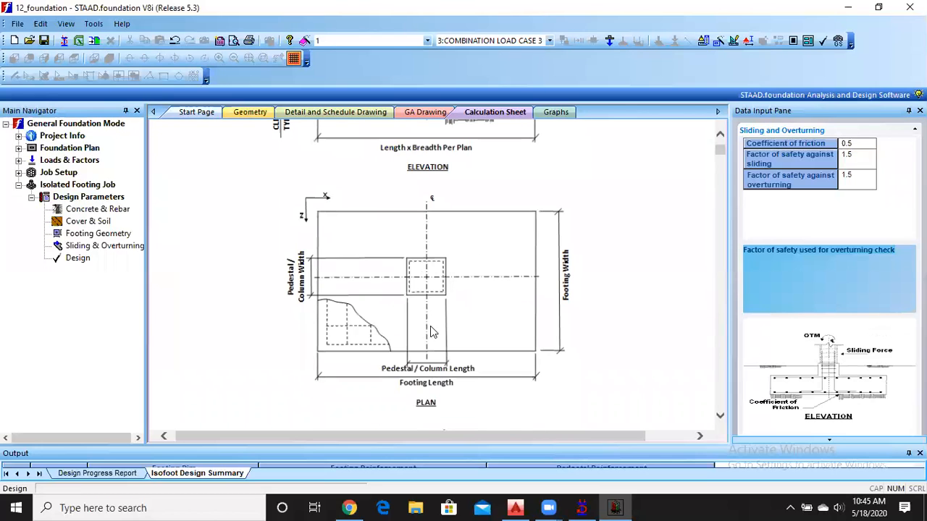
Review Isolated Footing 1's input values, from footing and column dimensions to concrete, rebar, soil and sliding parameters.
scroll(432, 330, "down", 3)
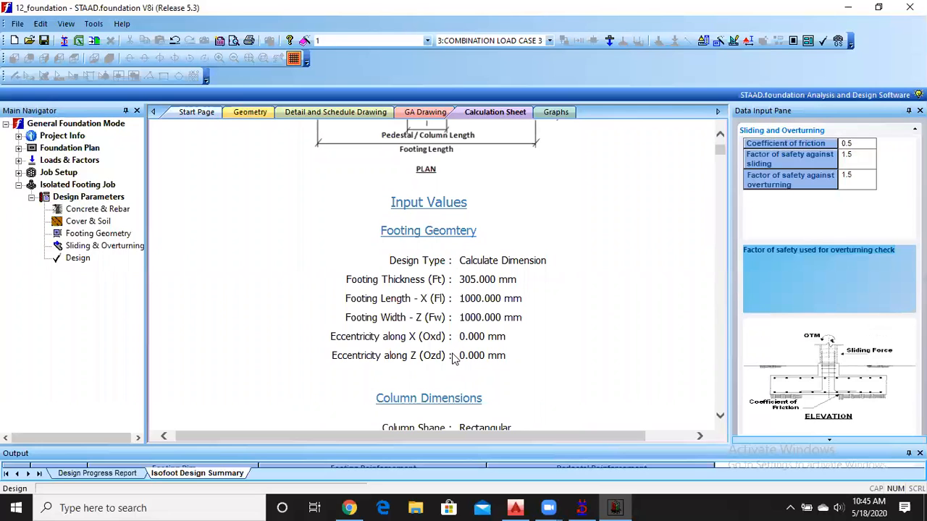
scroll(455, 356, "down", 2)
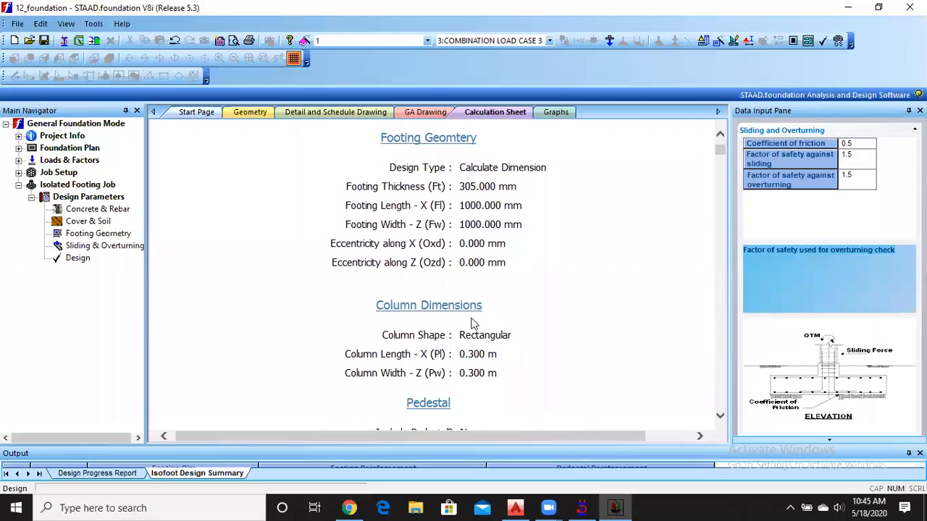
scroll(471, 325, "down", 3)
scroll(461, 288, "down", 4)
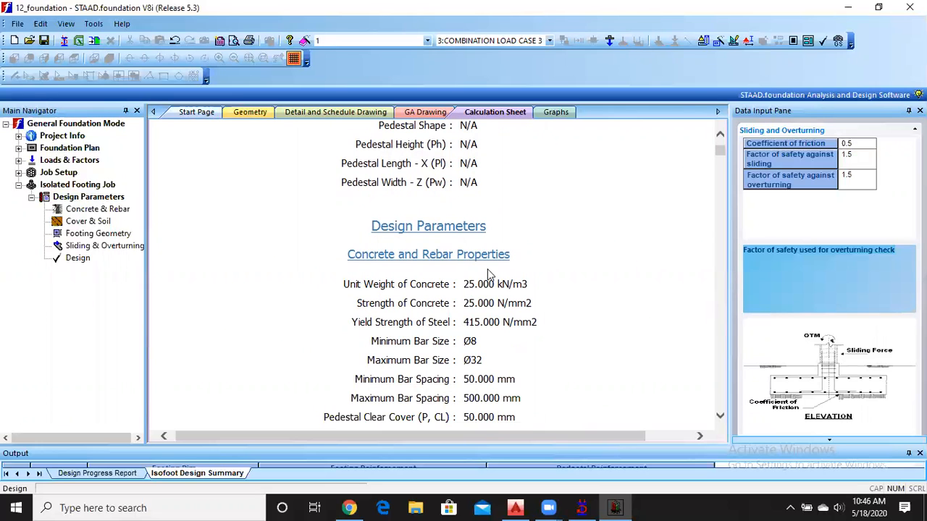
scroll(488, 273, "down", 5)
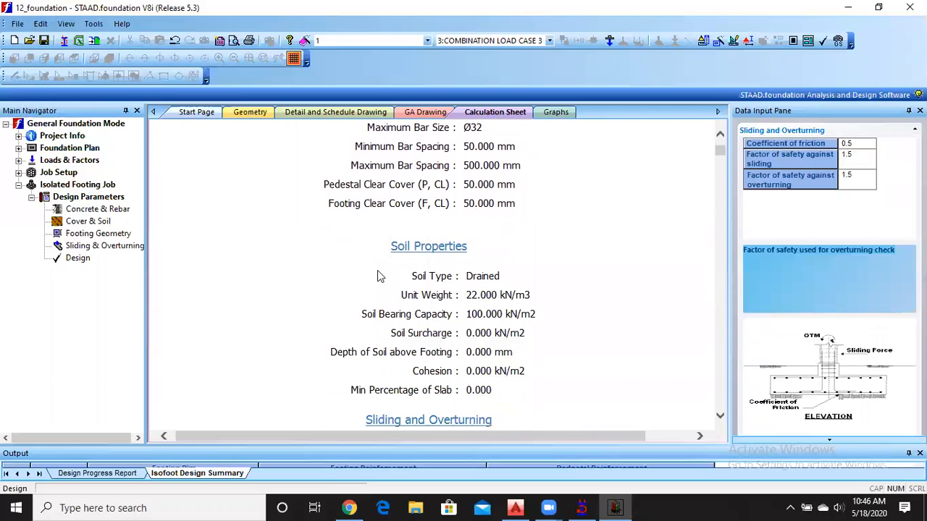
scroll(456, 271, "down", 3)
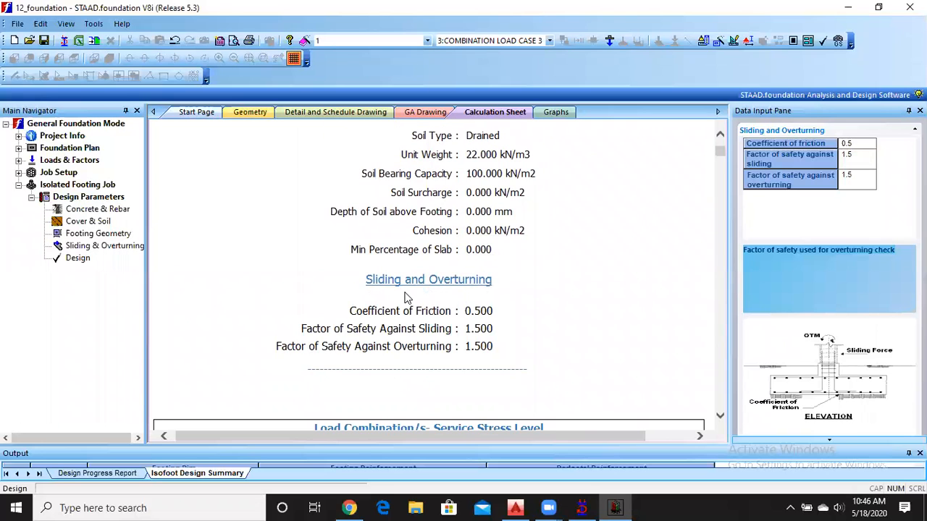
Examine Isolated Footing 1's load combinations, applied loads and initial footing size calculation.
scroll(406, 296, "down", 5)
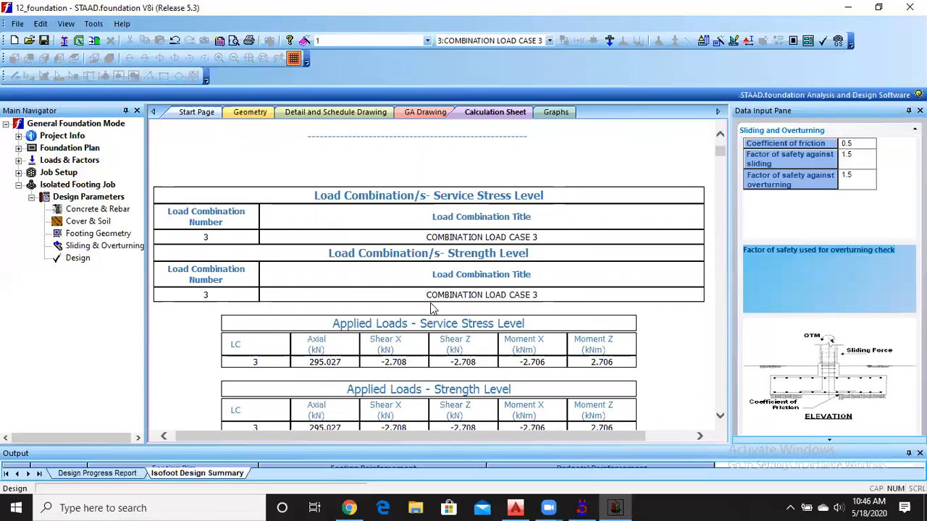
scroll(432, 307, "down", 1)
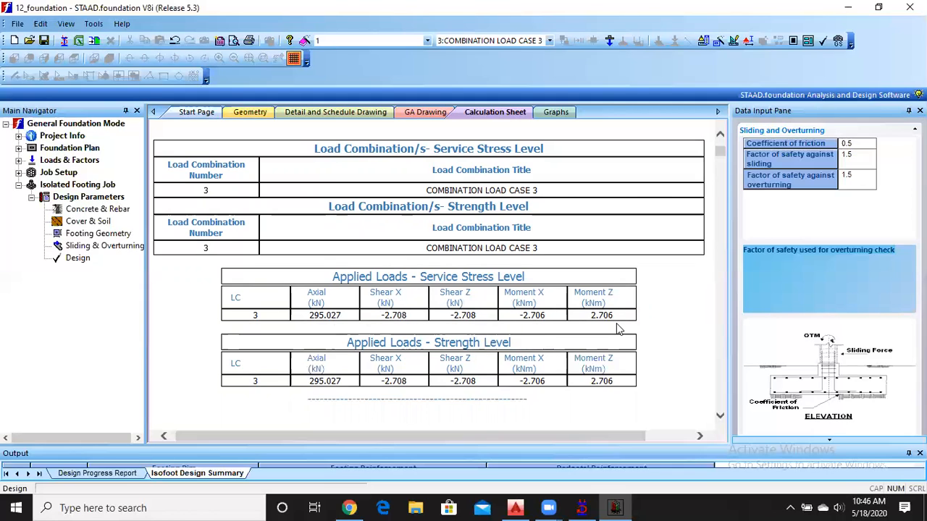
scroll(532, 304, "down", 3)
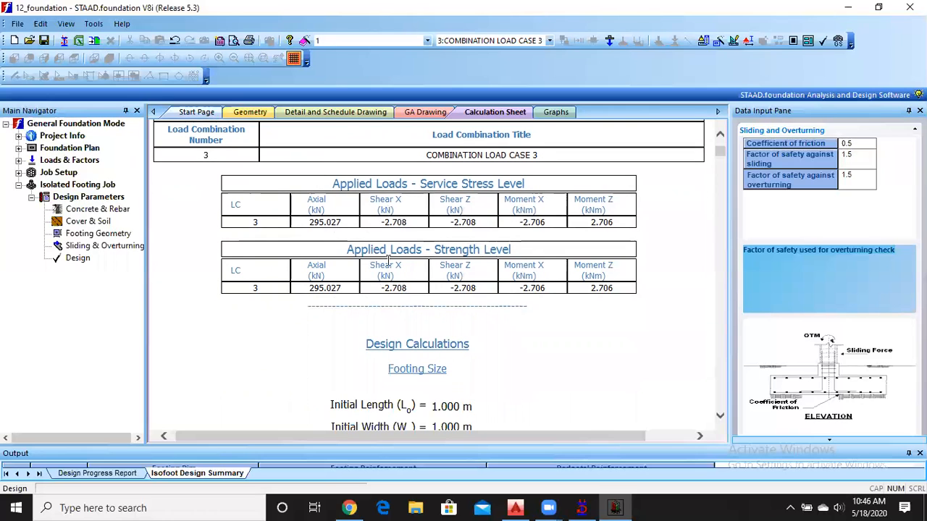
scroll(538, 261, "down", 4)
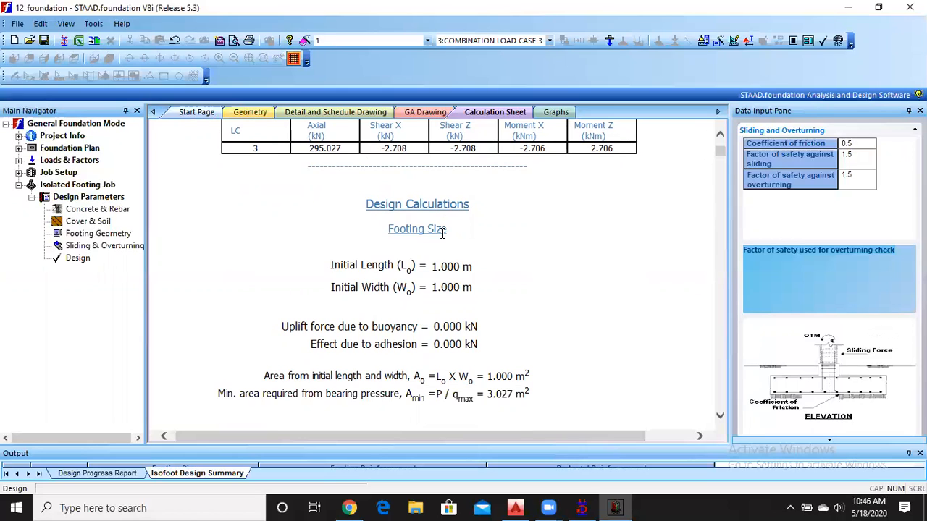
scroll(443, 232, "down", 1)
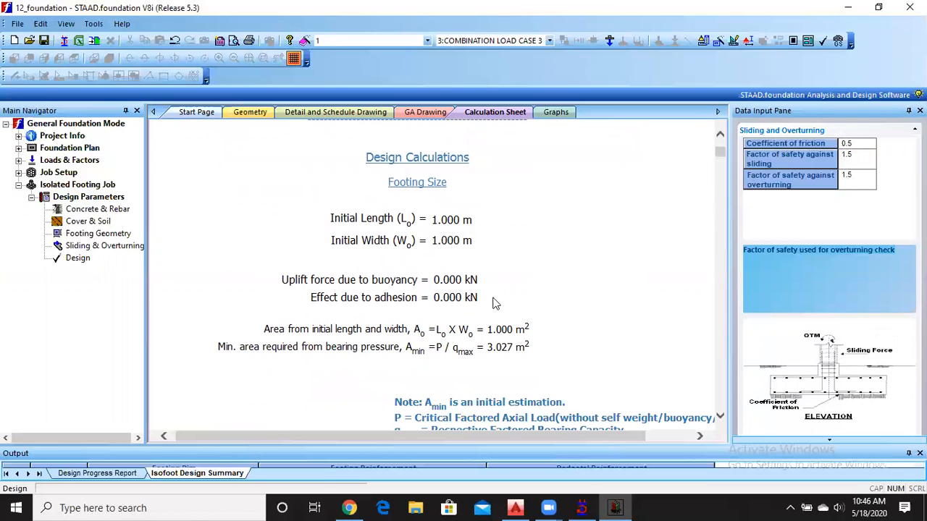
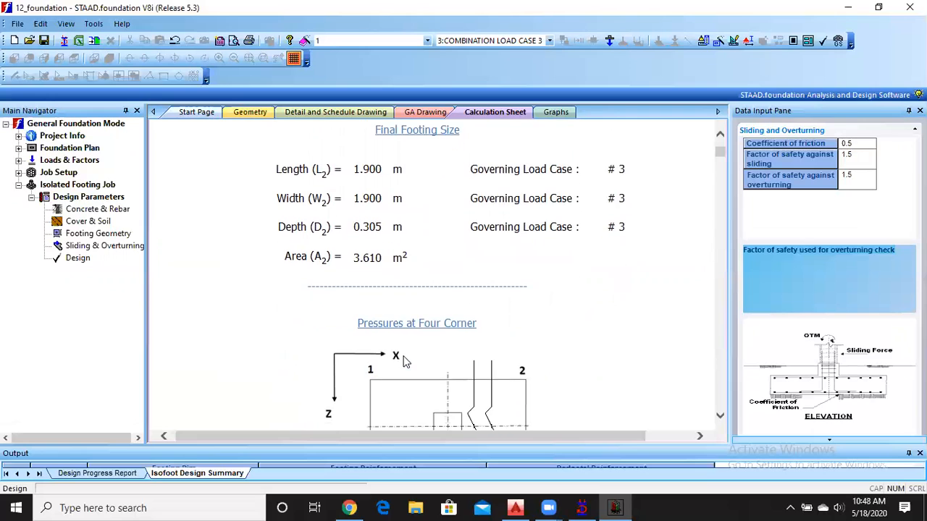
Examine Isolated Footing 1's corner pressures, adjusted pressure summary and out-of-contact area details in the calculation sheet.
scroll(383, 309, "down", 1)
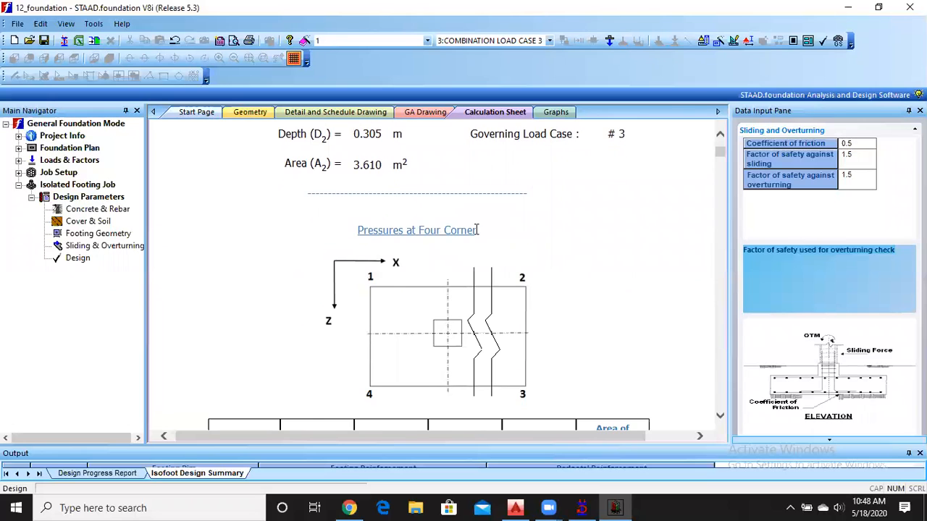
scroll(477, 231, "down", 3)
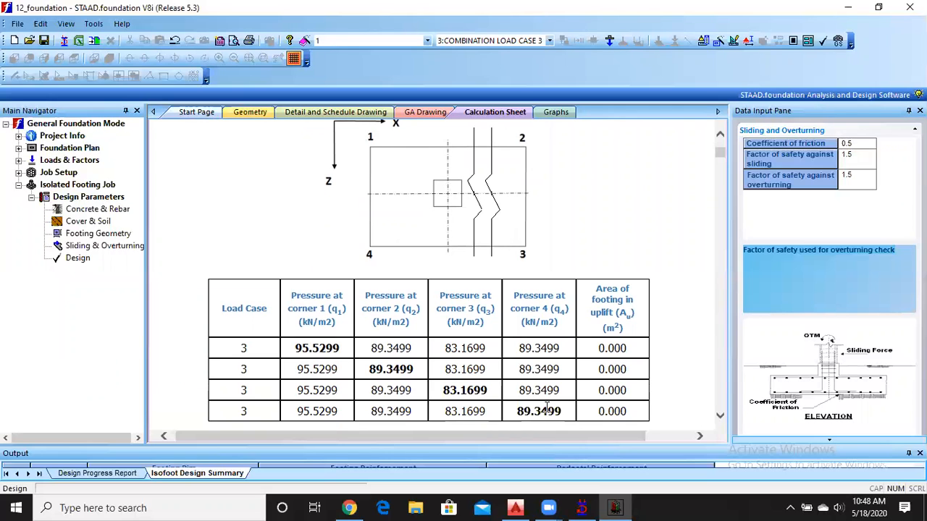
scroll(548, 408, "down", 5)
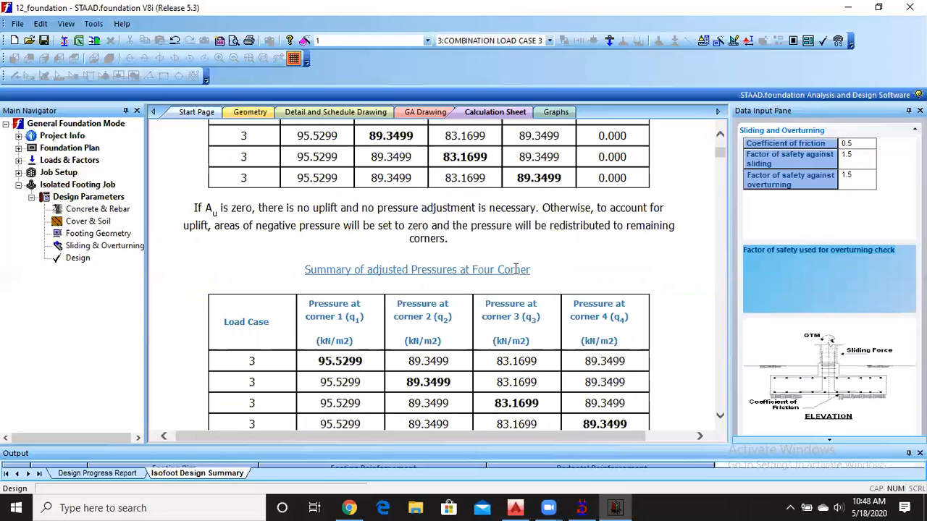
scroll(516, 269, "down", 4)
scroll(515, 273, "down", 1)
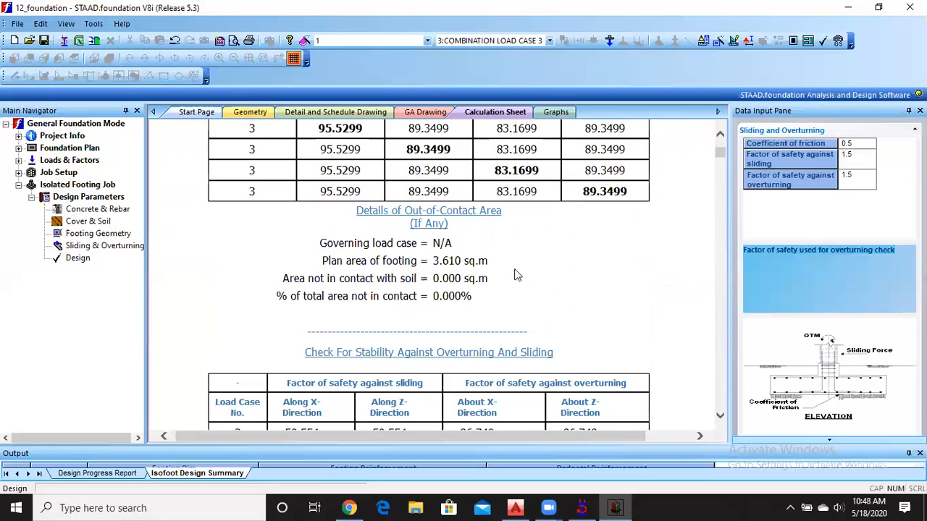
Review the overturning and sliding stability check, including the governing safety factors for the X and Z directions.
scroll(516, 274, "down", 2)
scroll(516, 273, "down", 2)
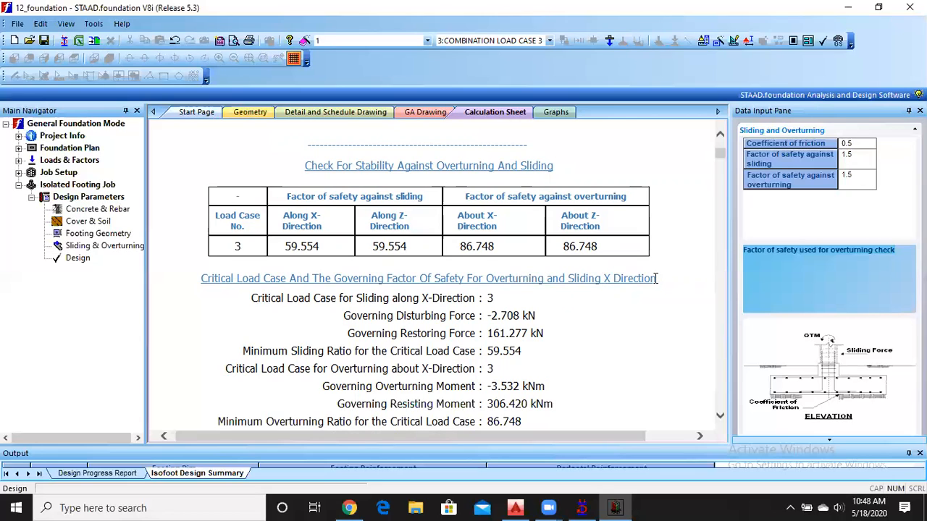
scroll(656, 281, "down", 2)
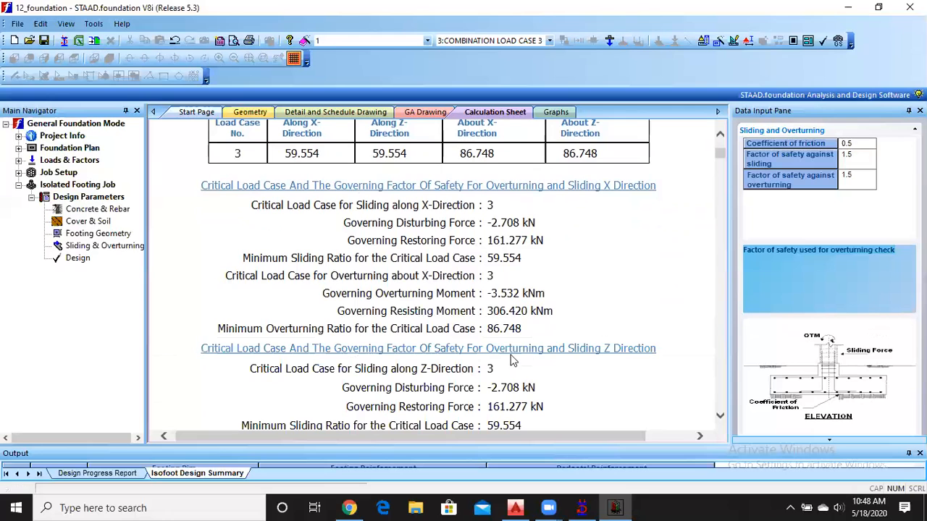
scroll(611, 348, "down", 5)
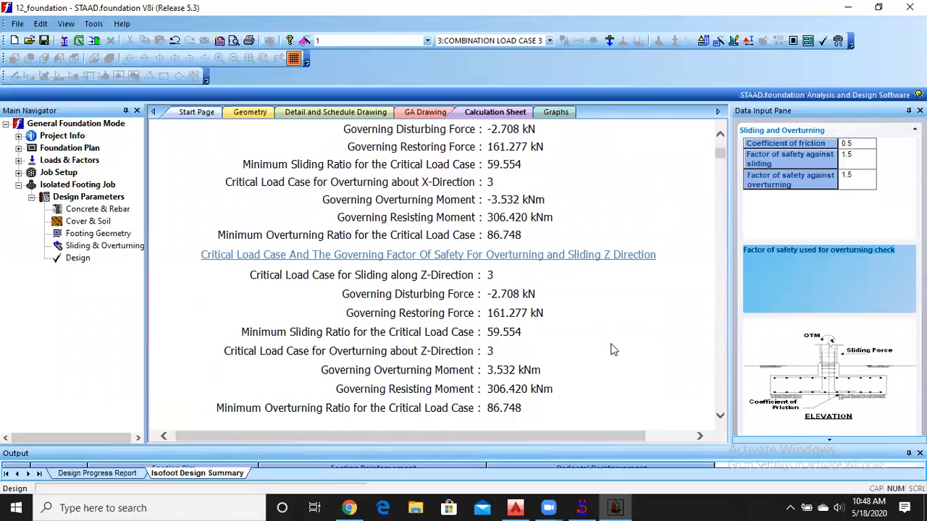
scroll(612, 350, "down", 1)
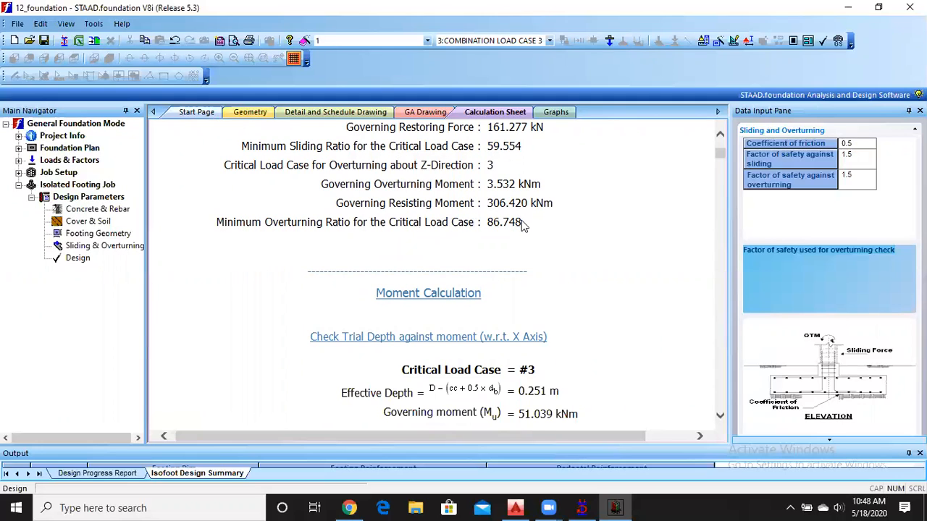
left_click_drag(521, 223, 487, 225)
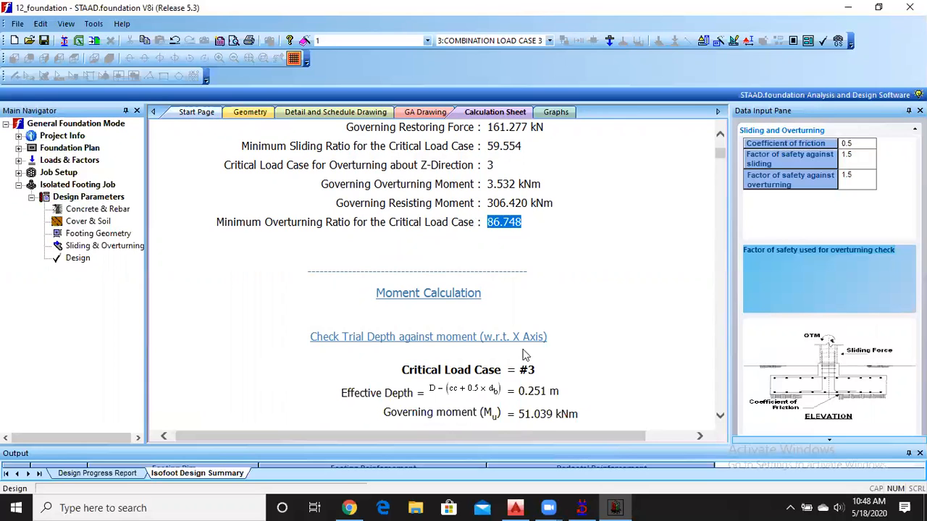
Examine the moment calculation's trial depth checks about the X and Z axes for Isolated Footing 1.
scroll(526, 351, "down", 1)
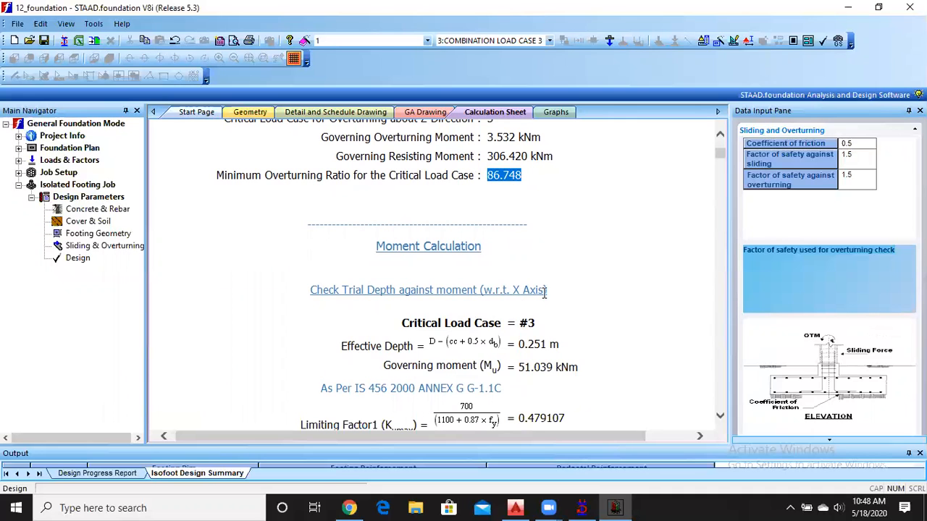
scroll(545, 291, "down", 3)
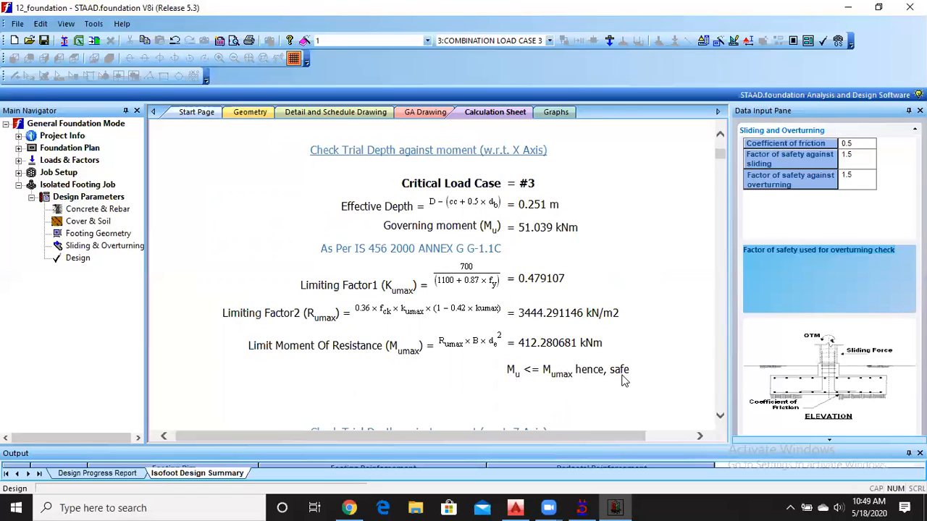
scroll(622, 380, "down", 5)
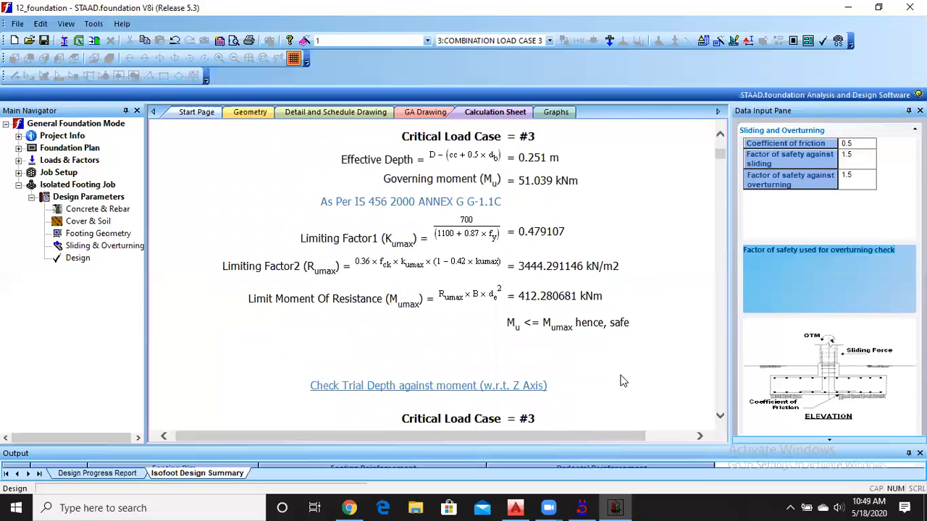
scroll(532, 266, "down", 5)
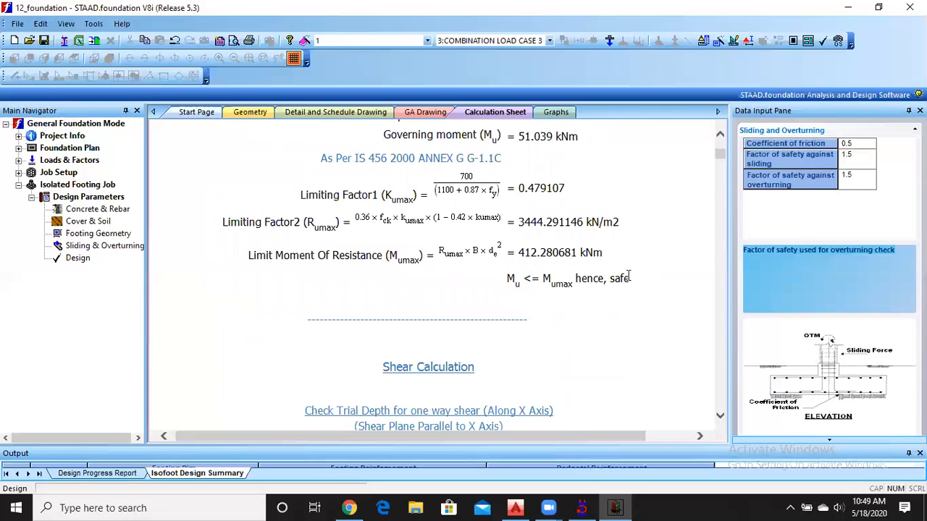
Review the one-way shear checks along both axes and the two-way shear check of the footing's trial depth.
scroll(556, 288, "down", 15)
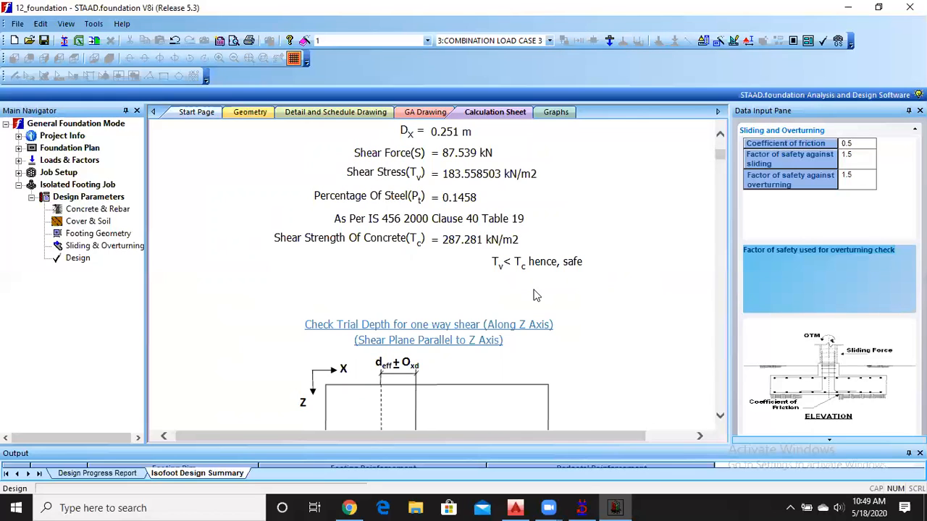
scroll(536, 295, "down", 10)
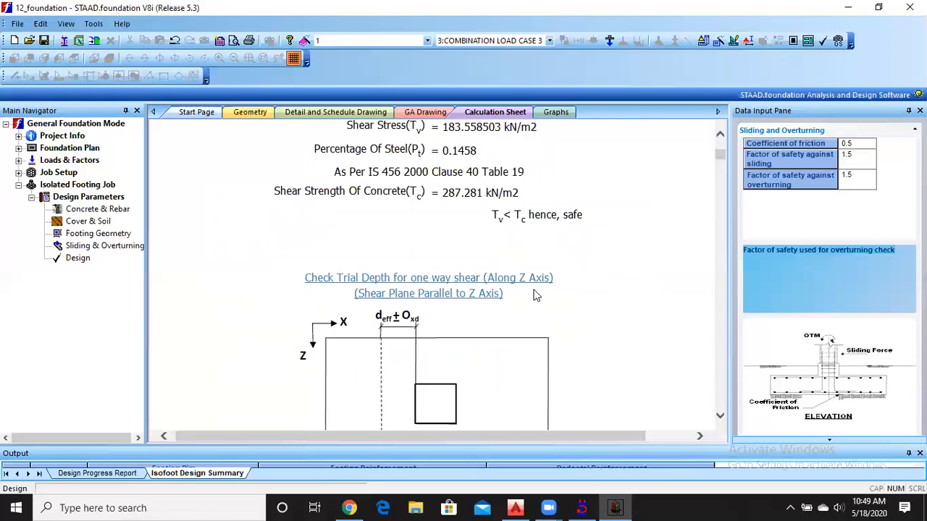
scroll(535, 295, "down", 3)
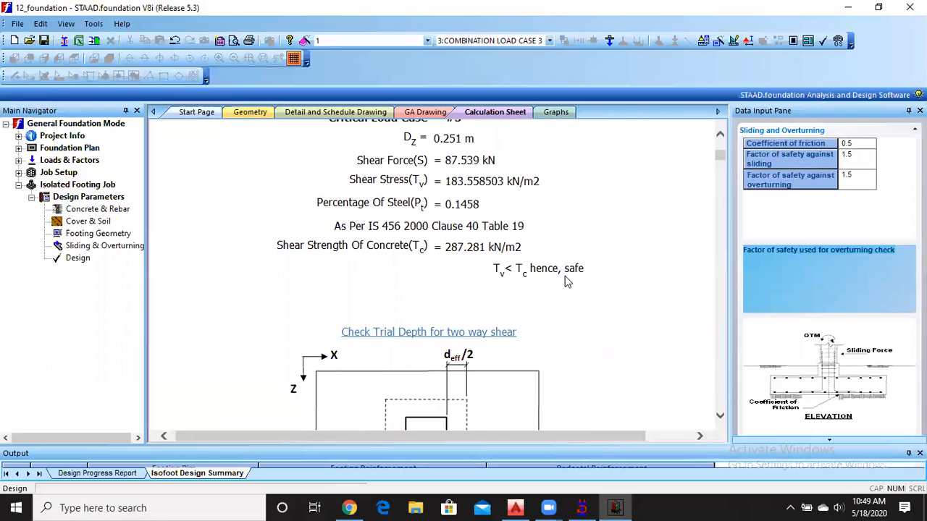
scroll(565, 276, "down", 18)
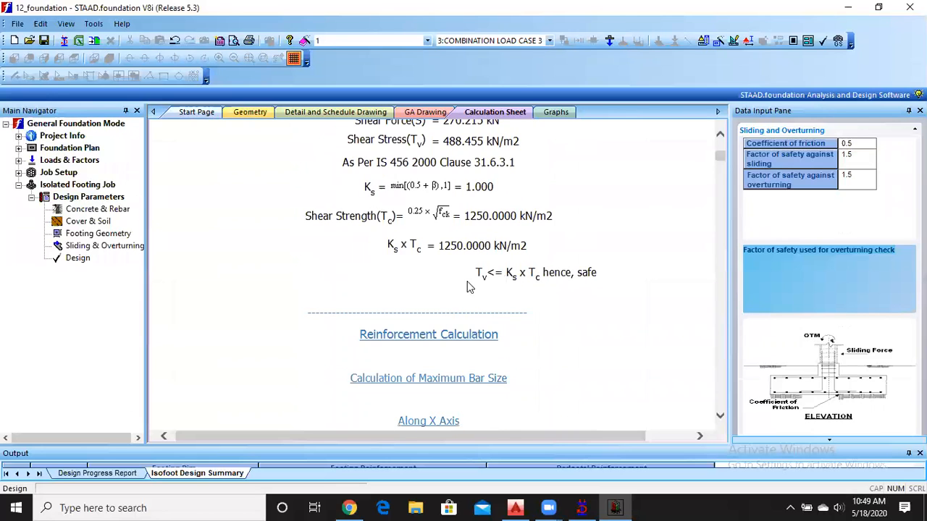
Examine the maximum bar size calculation and its development length checks along the X and Z axes.
scroll(593, 286, "down", 6)
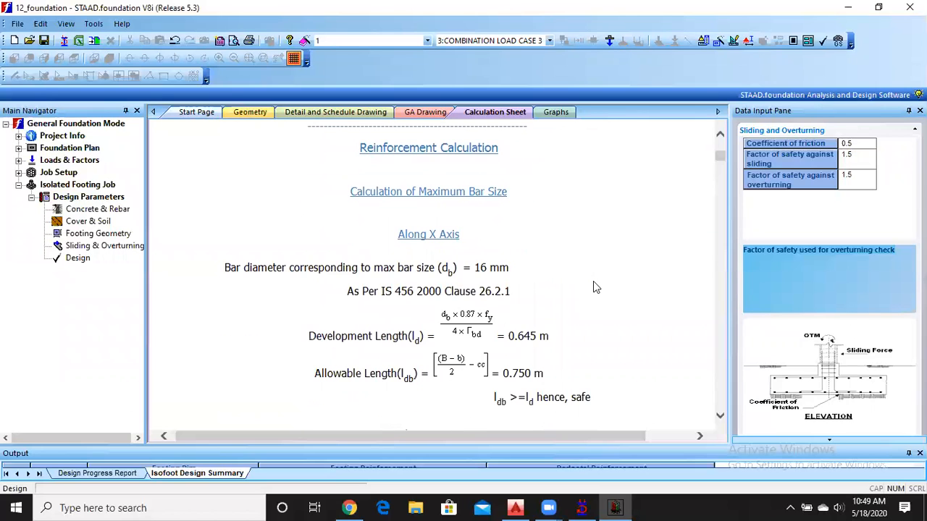
scroll(509, 302, "down", 3)
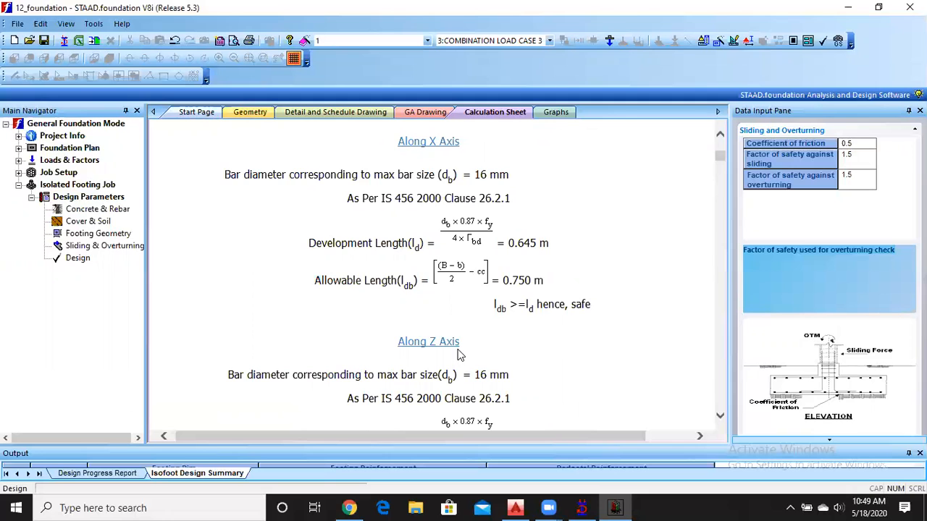
scroll(458, 354, "down", 4)
scroll(457, 355, "down", 15)
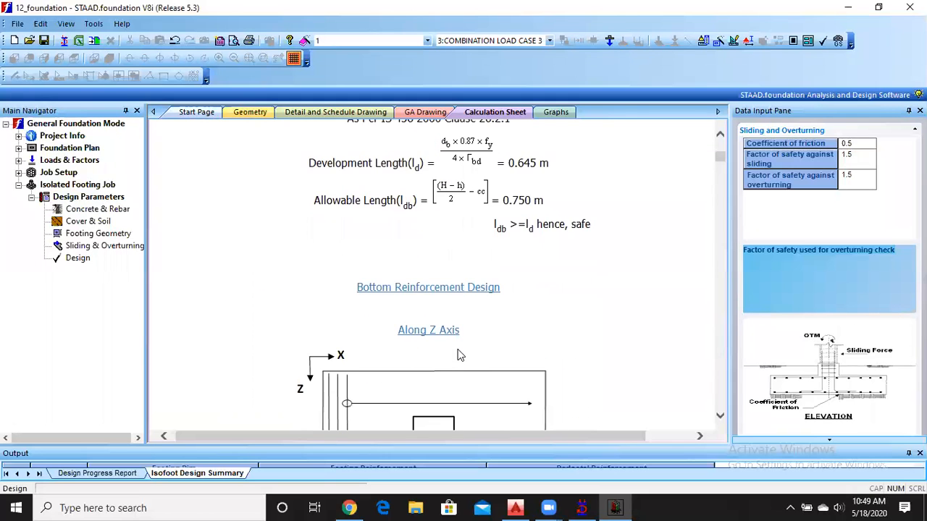
Review the bottom reinforcement design along the Z and X axes, highlighting the selected bar size and provided bar spacing.
scroll(457, 349, "down", 4)
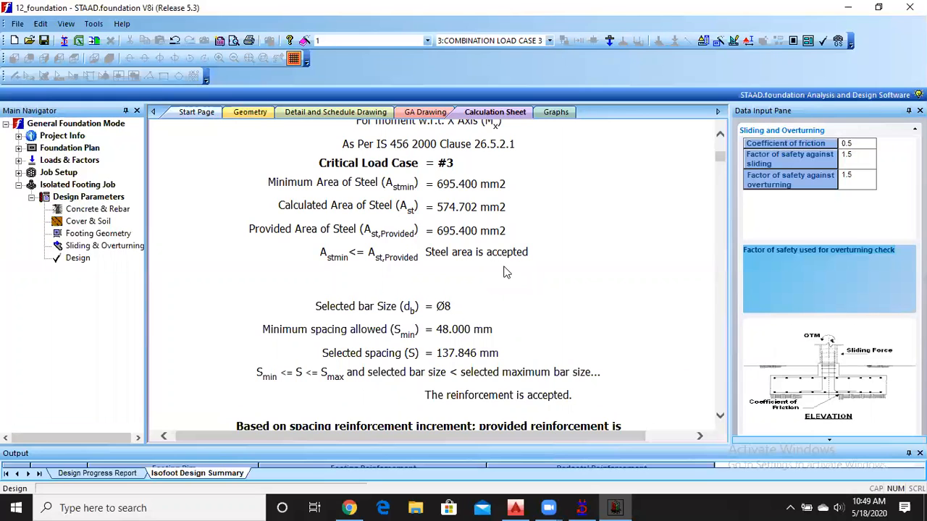
scroll(505, 266, "down", 1)
left_click_drag(435, 260, 454, 265)
scroll(443, 318, "down", 1)
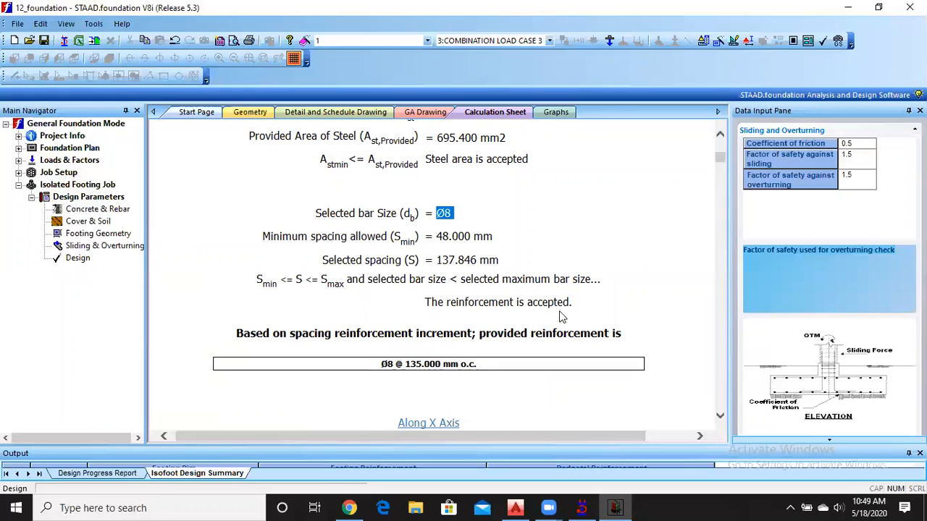
left_click_drag(382, 364, 482, 364)
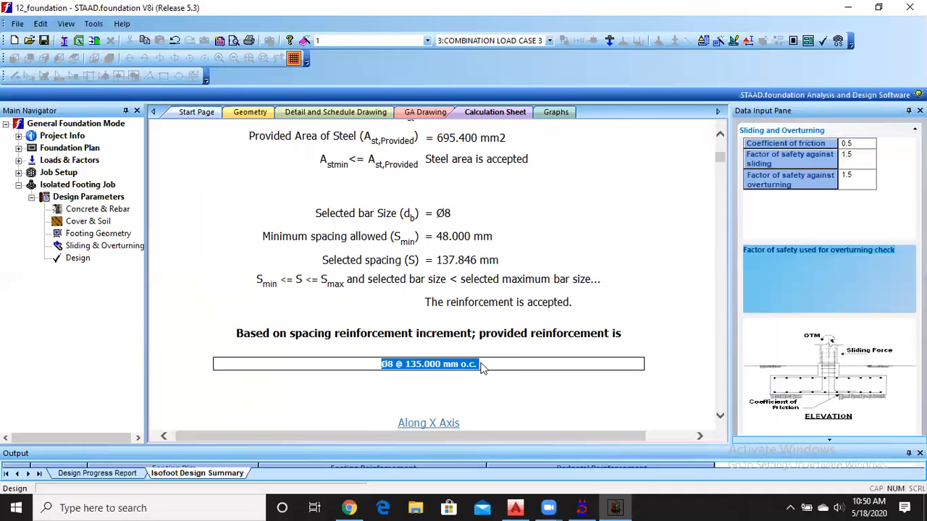
scroll(482, 367, "down", 2)
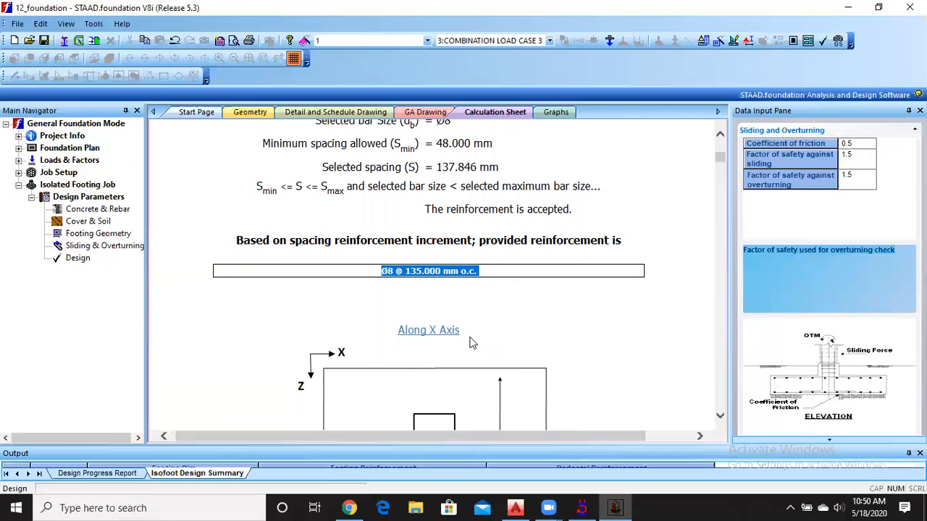
scroll(469, 342, "down", 15)
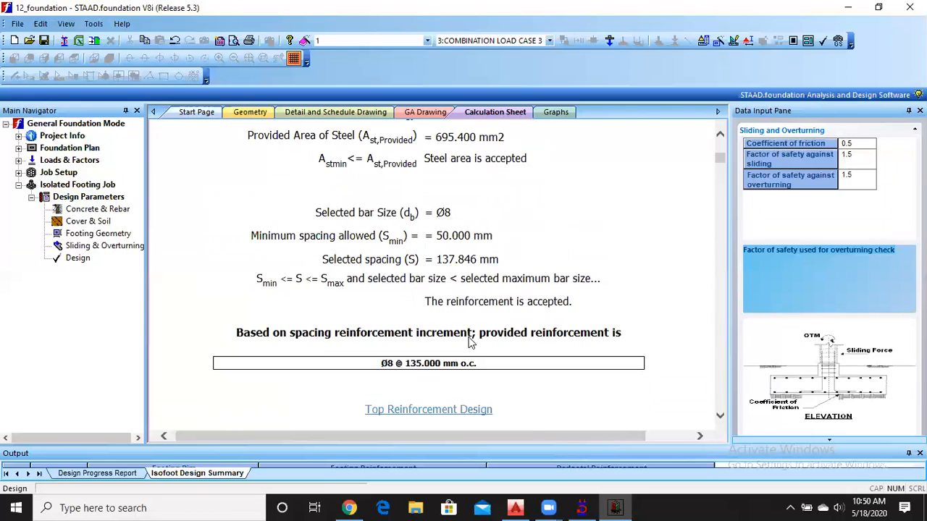
scroll(469, 343, "down", 2)
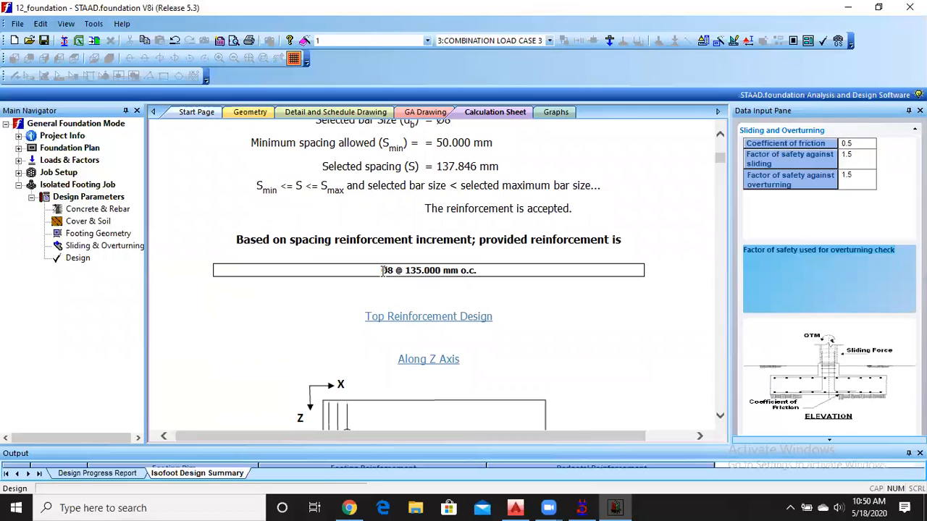
left_click_drag(383, 272, 460, 279)
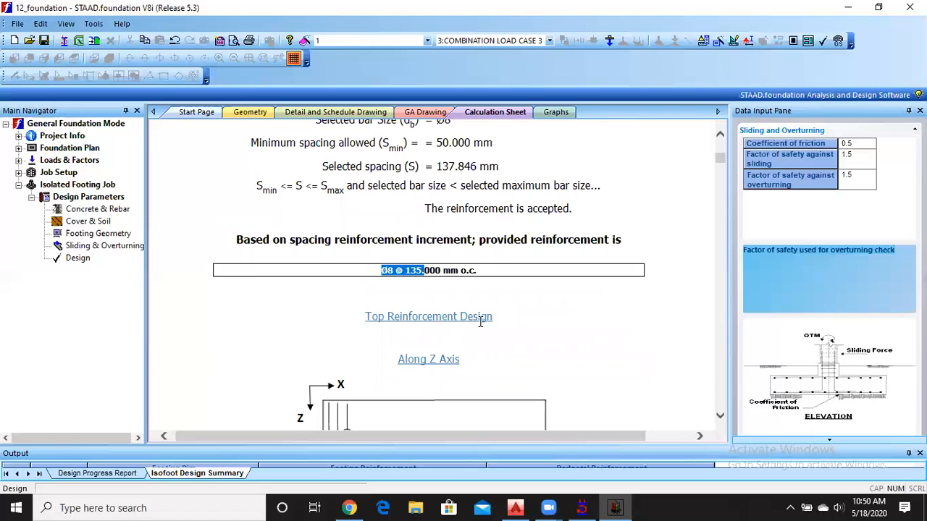
Review the top reinforcement design along the Z and X axes, highlighting the provided reinforcement in each direction.
scroll(455, 364, "down", 10)
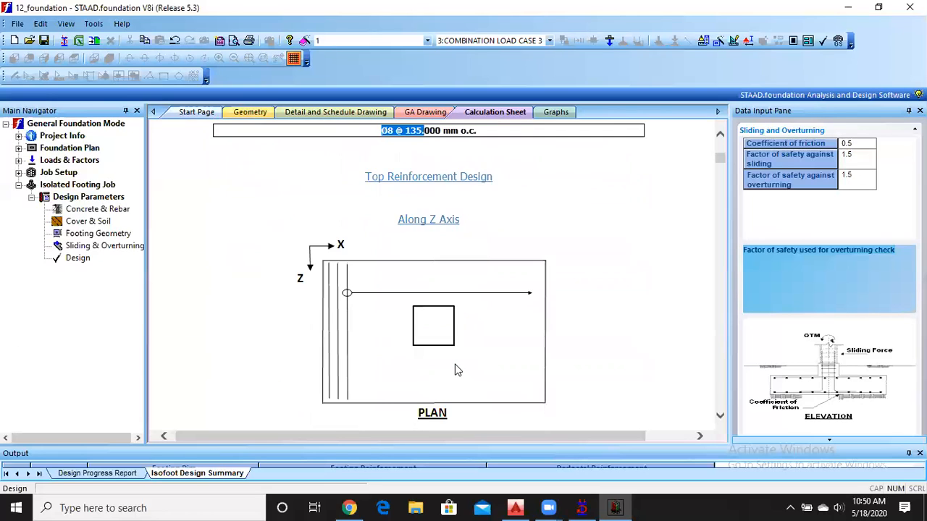
scroll(452, 356, "down", 3)
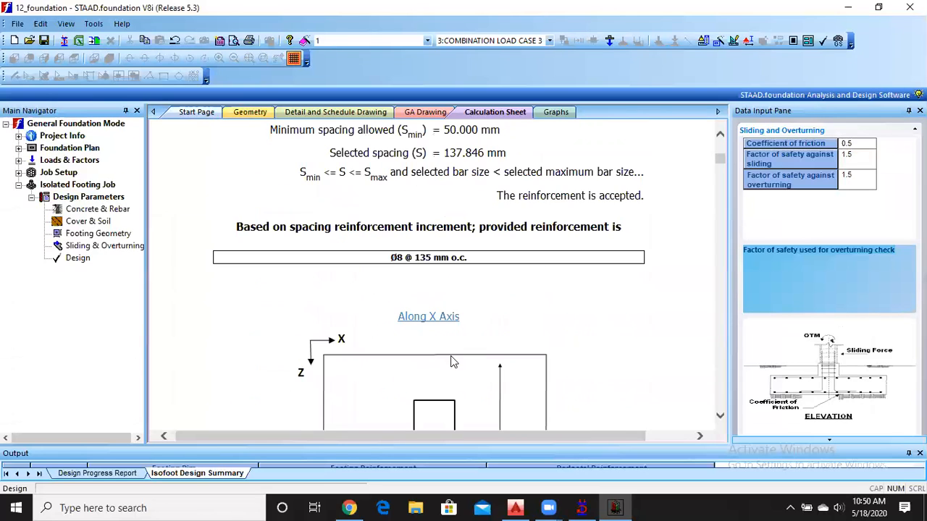
left_click_drag(391, 259, 432, 259)
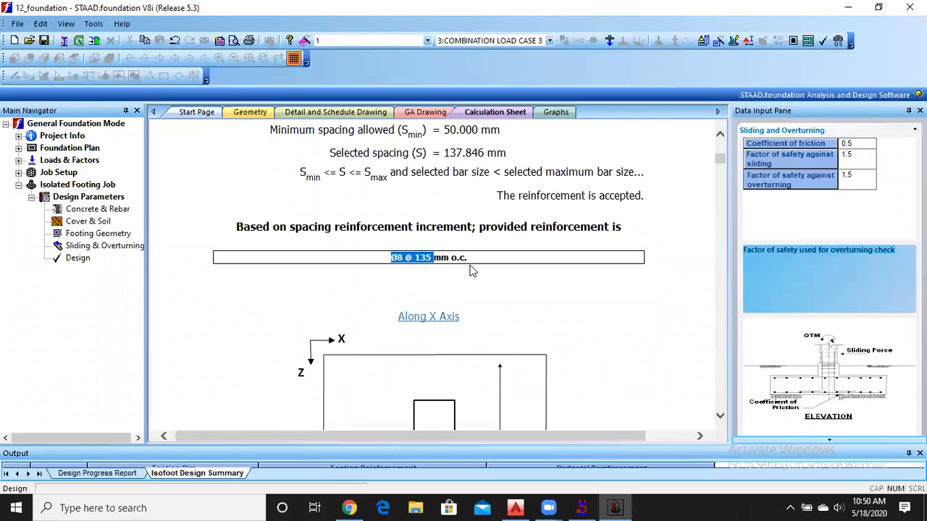
scroll(467, 267, "down", 2)
scroll(447, 250, "down", 10)
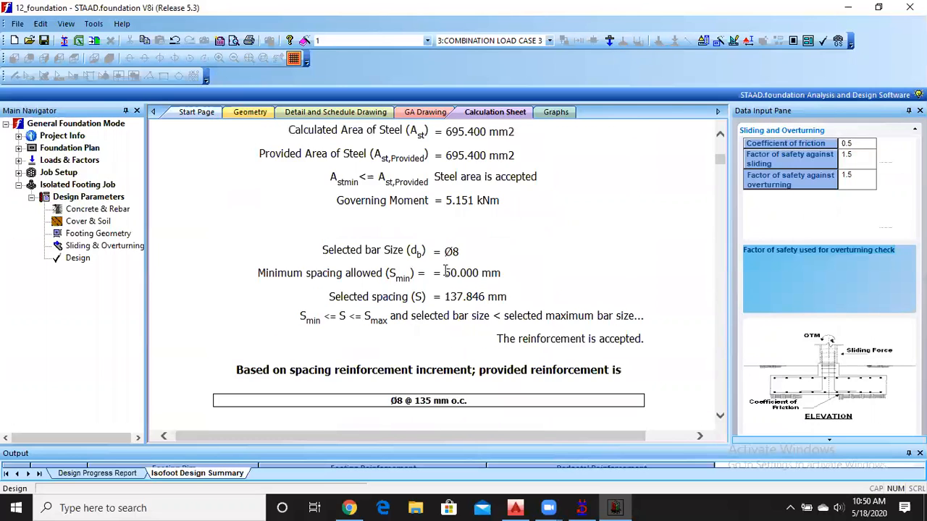
left_click_drag(391, 352, 467, 356)
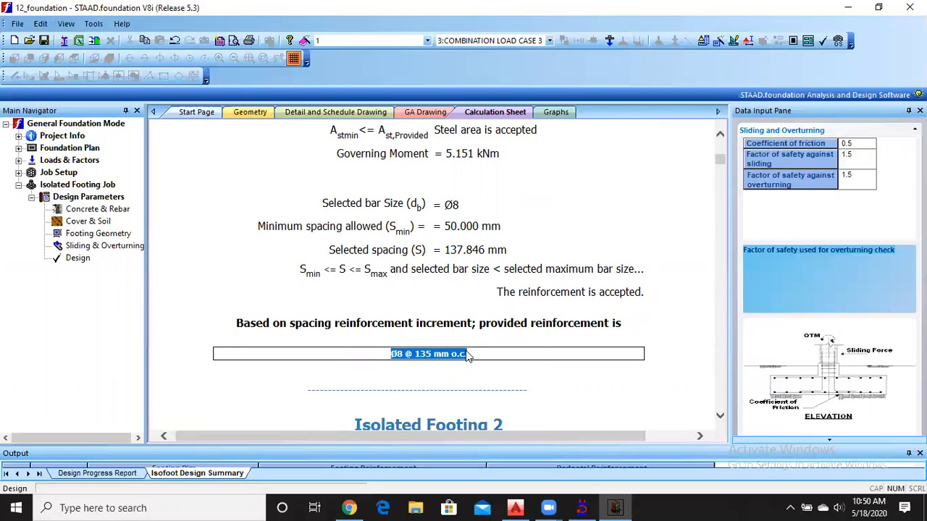
Look over the start of Isolated Footing 2's calculations, then return to Isolated Footing 1's top reinforcement along the X axis.
scroll(467, 356, "down", 3)
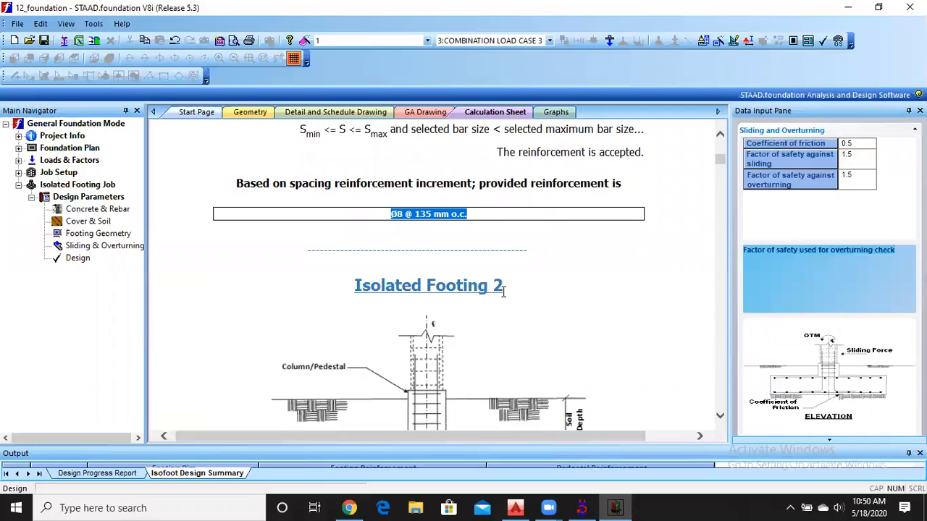
scroll(503, 291, "down", 18)
scroll(503, 303, "down", 8)
scroll(501, 301, "up", 20)
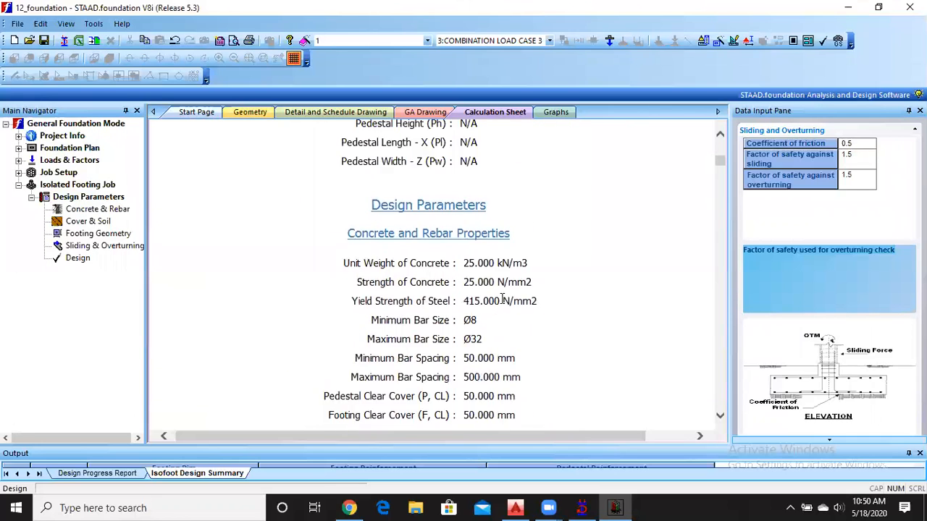
scroll(503, 303, "up", 5)
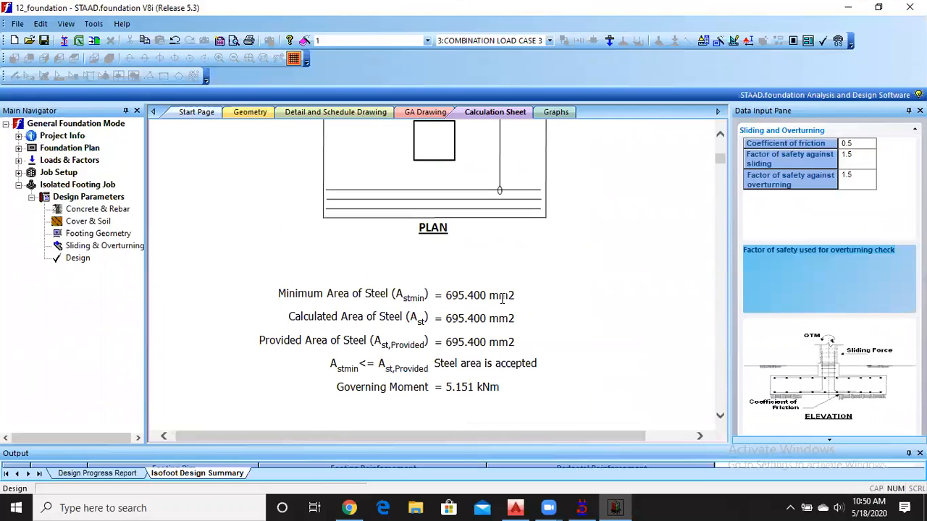
Display the detail drawing of footing 1 and examine the reinforcement callouts and dimensions in its elevation.
scroll(304, 298, "up", 3)
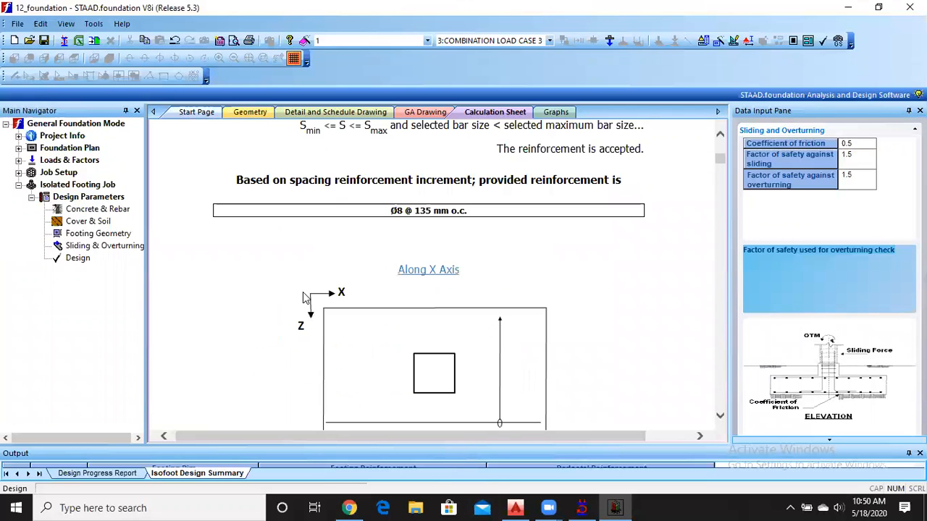
scroll(304, 293, "up", 10)
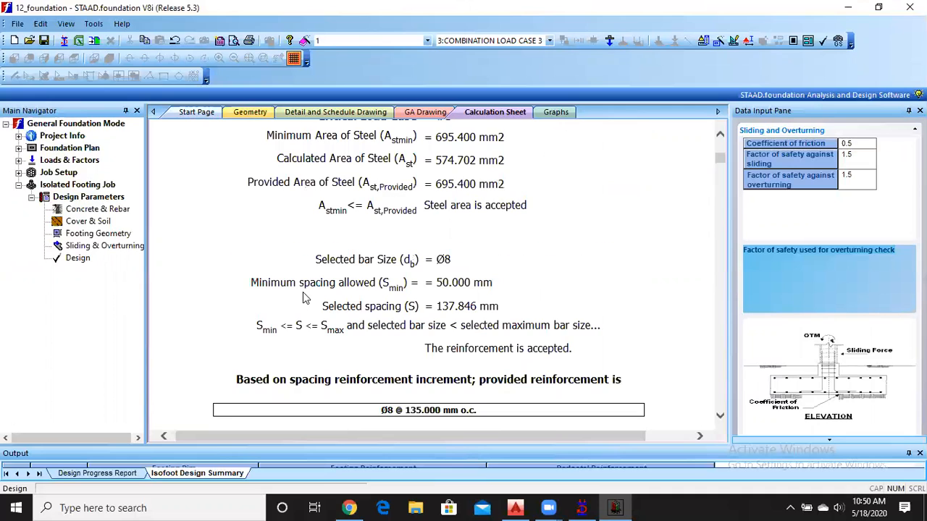
left_click(323, 116)
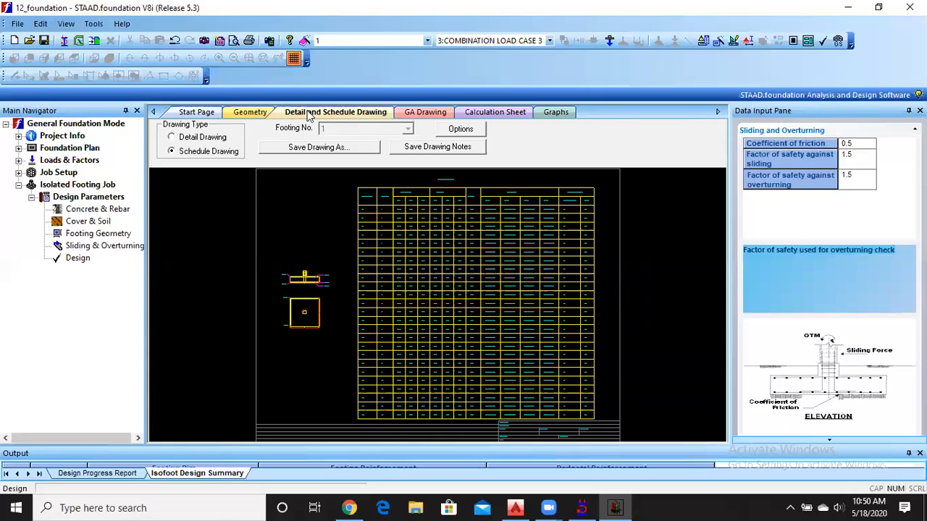
left_click(171, 137)
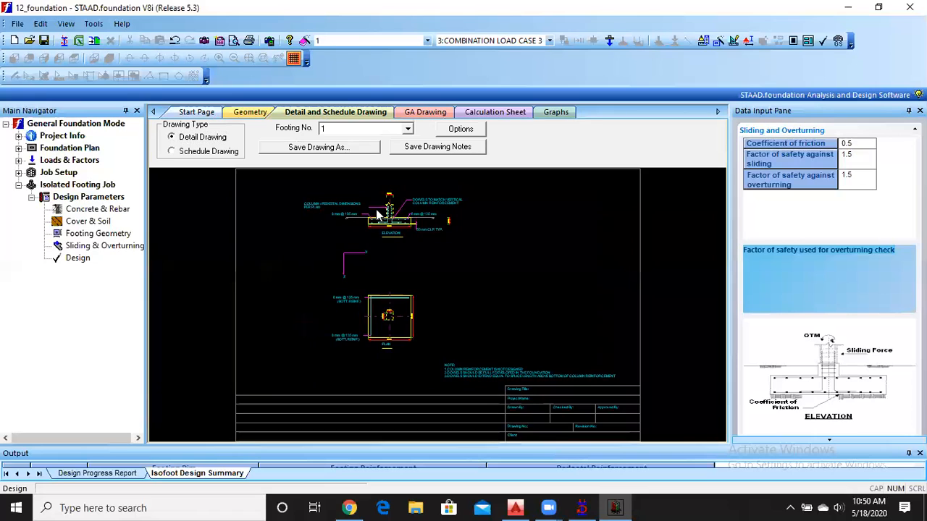
scroll(374, 201, "up", 3)
scroll(418, 256, "down", 3)
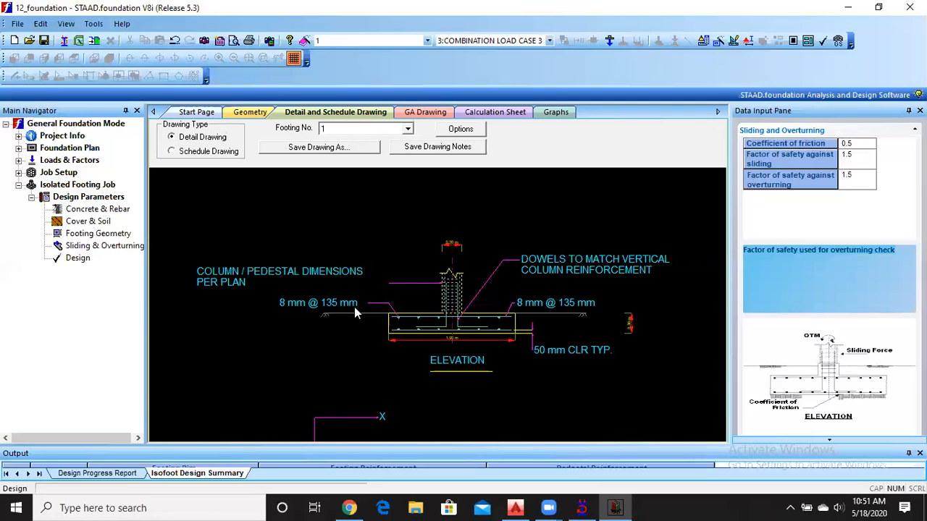
scroll(409, 320, "up", 2)
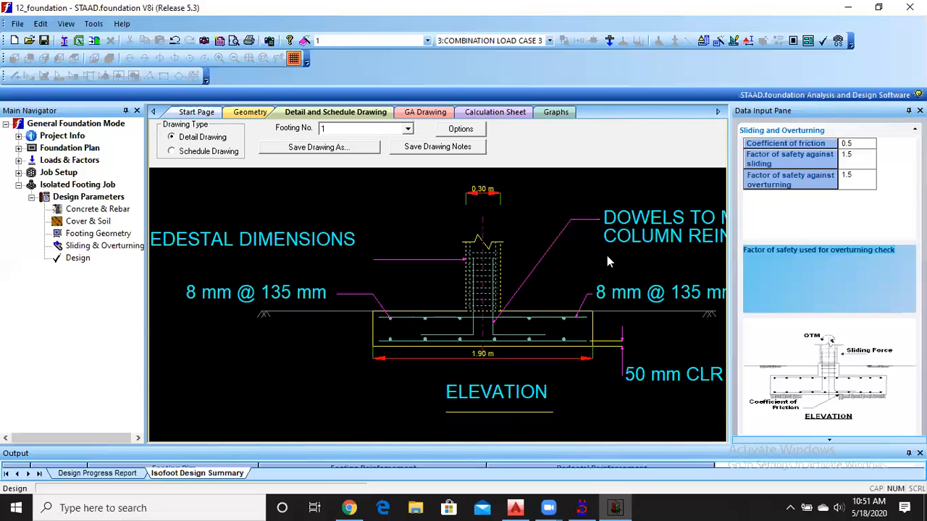
scroll(512, 288, "up", 1)
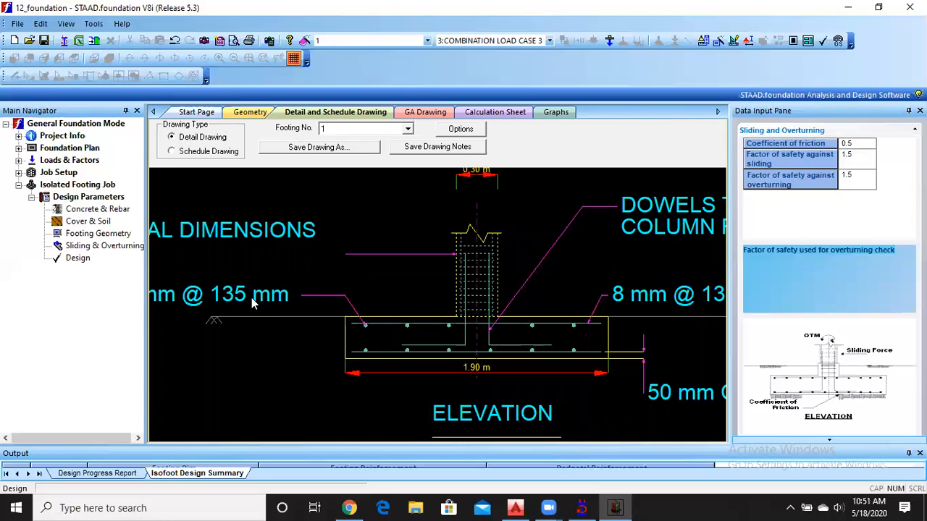
scroll(372, 319, "down", 1)
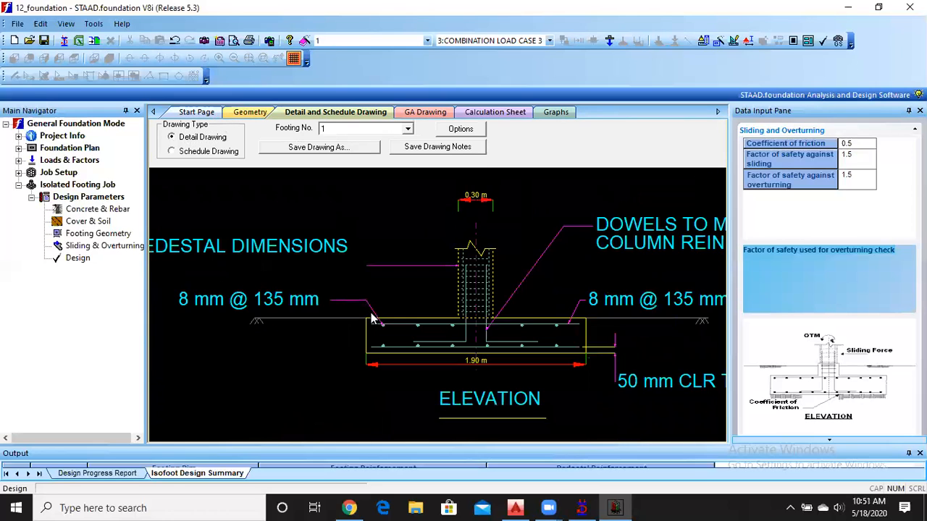
scroll(713, 319, "down", 1)
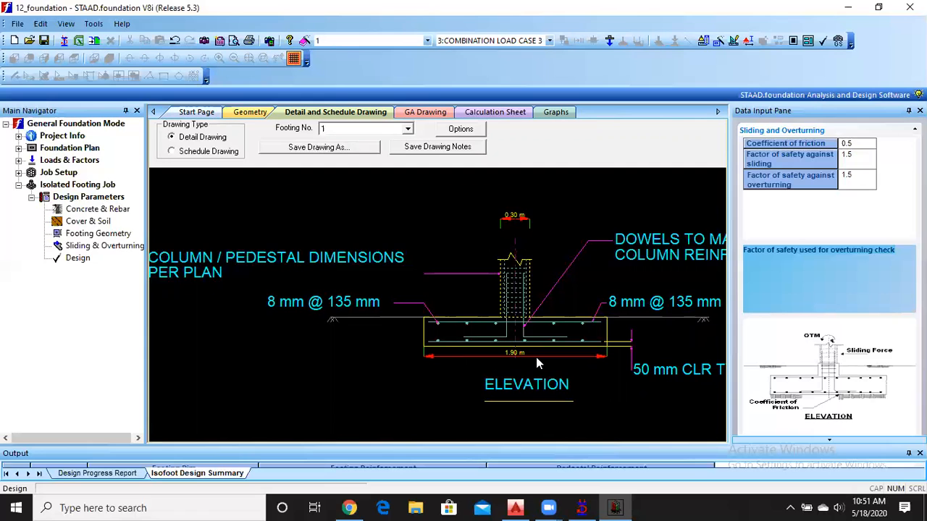
Examine the plan view of footing 1 in the detail drawing, including its bottom reinforcement callouts.
scroll(554, 393, "up", 2)
scroll(550, 301, "down", 3)
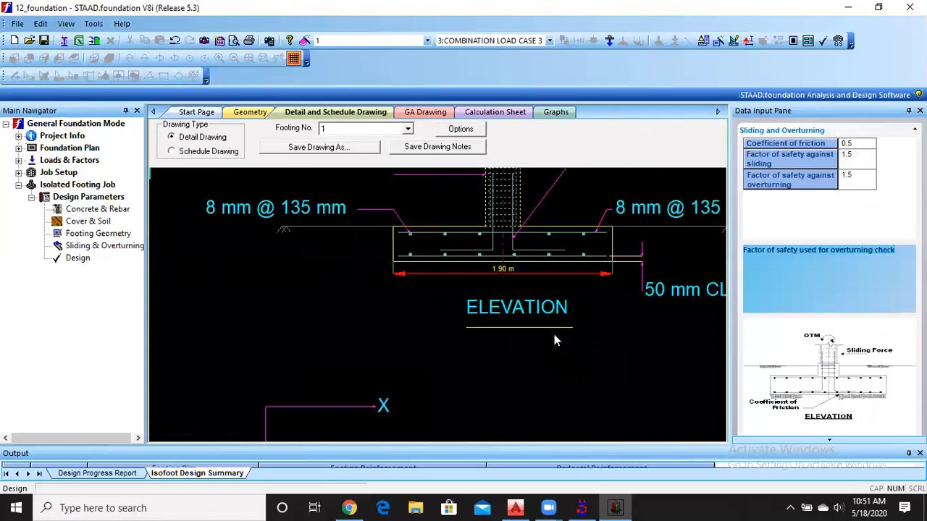
scroll(535, 368, "up", 3)
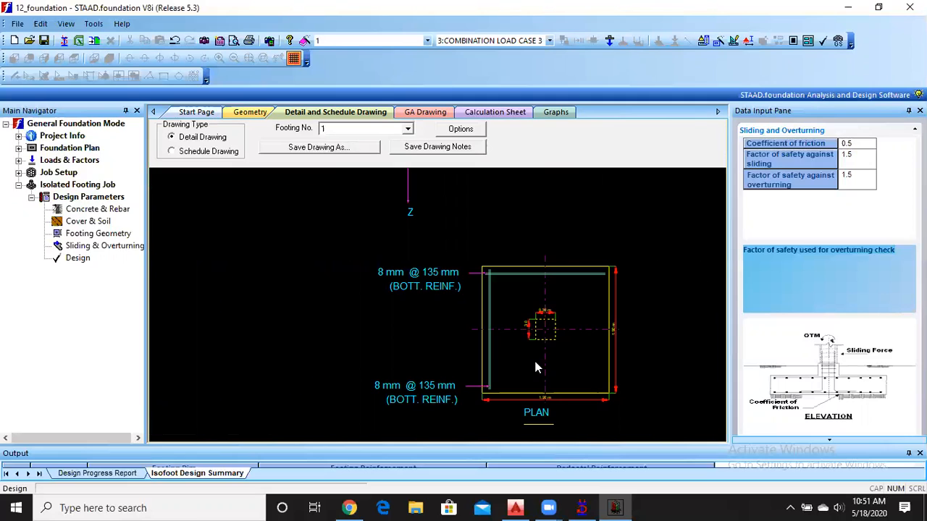
scroll(535, 367, "down", 5)
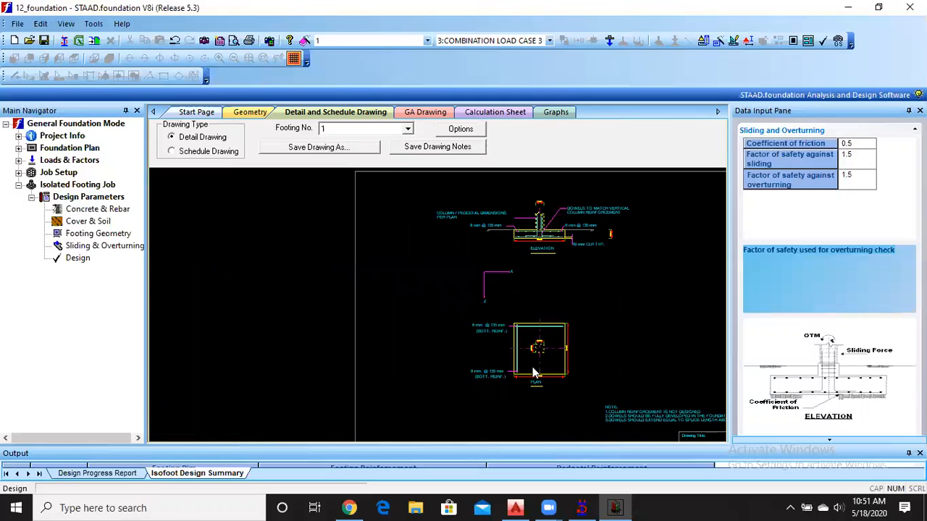
Switch to the schedule drawing and examine the typical footing section with its reinforcement and cover labels.
left_click(171, 152)
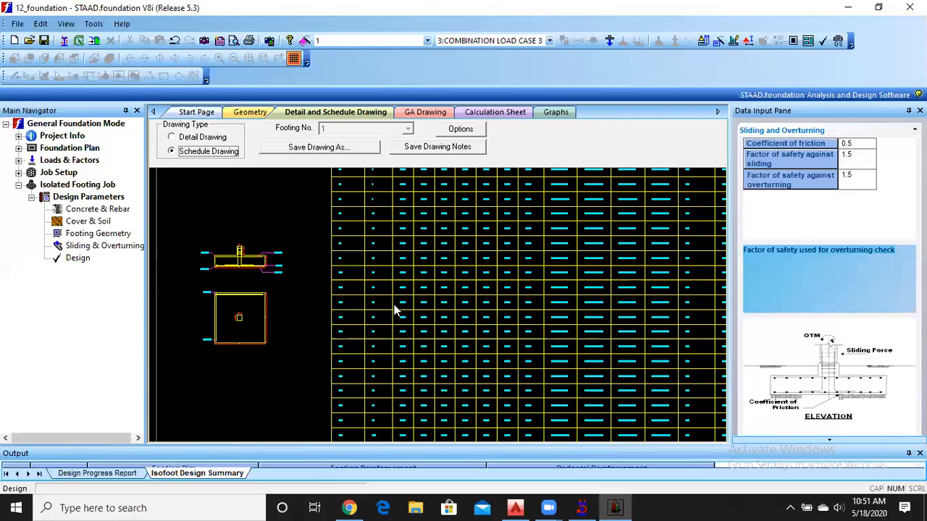
scroll(256, 266, "up", 4)
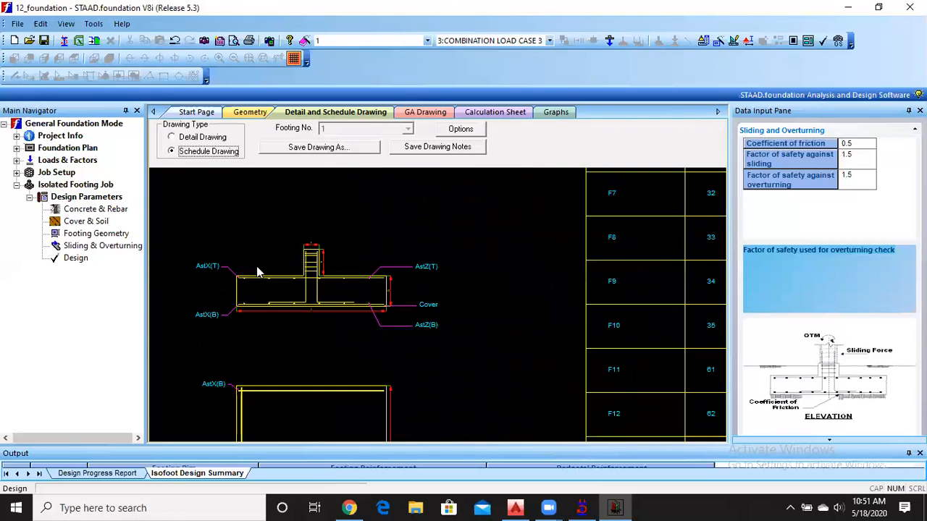
scroll(292, 290, "down", 4)
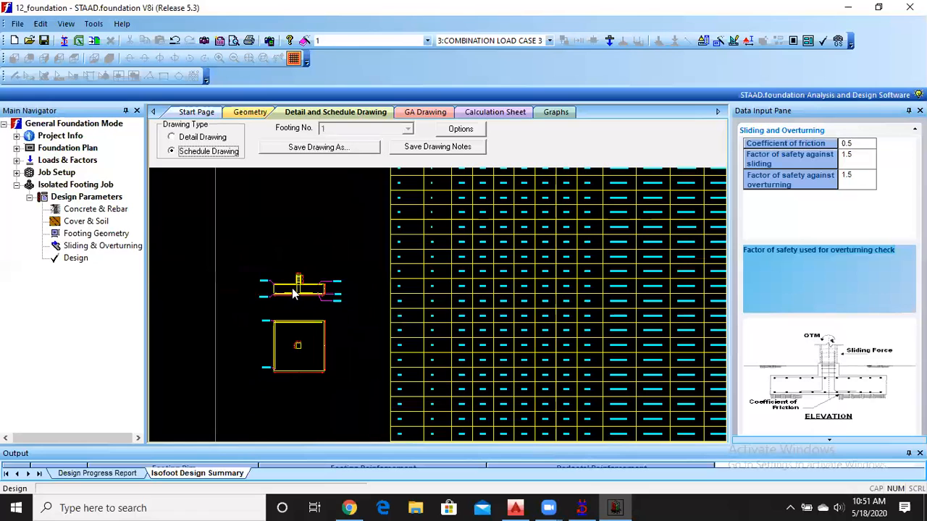
Read the isolated footing schedule across the column, foundation, cover and reinforcement columns for the first footings.
scroll(469, 331, "down", 2)
scroll(400, 314, "up", 5)
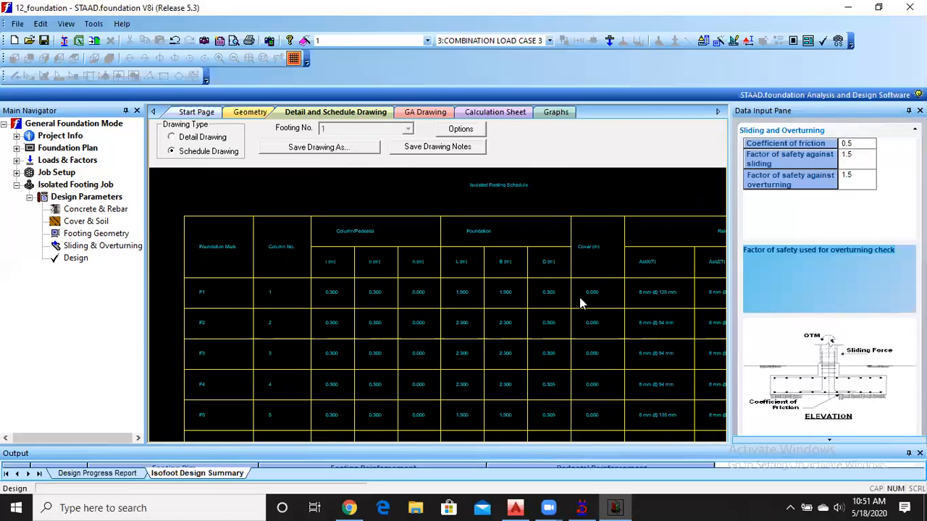
scroll(579, 297, "up", 1)
middle_click_drag(666, 296, 459, 296)
middle_click_drag(587, 301, 399, 296)
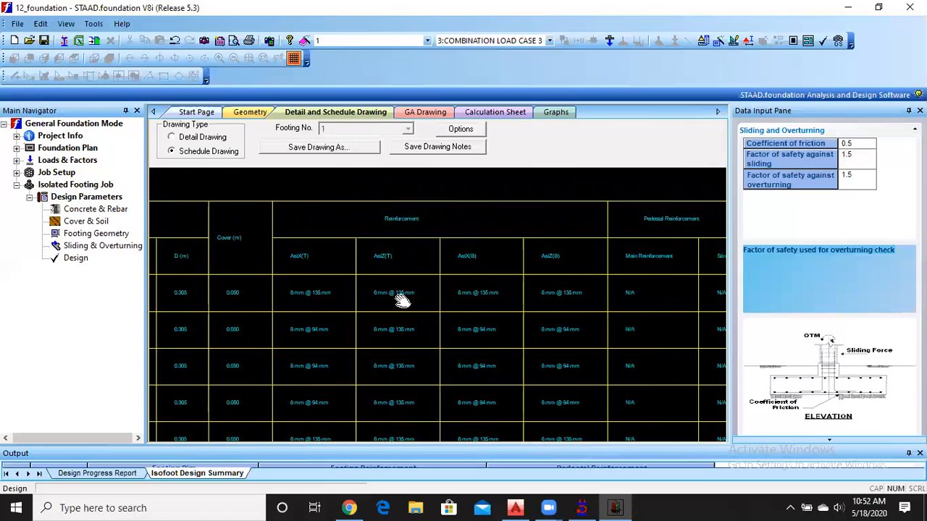
scroll(296, 294, "up", 3)
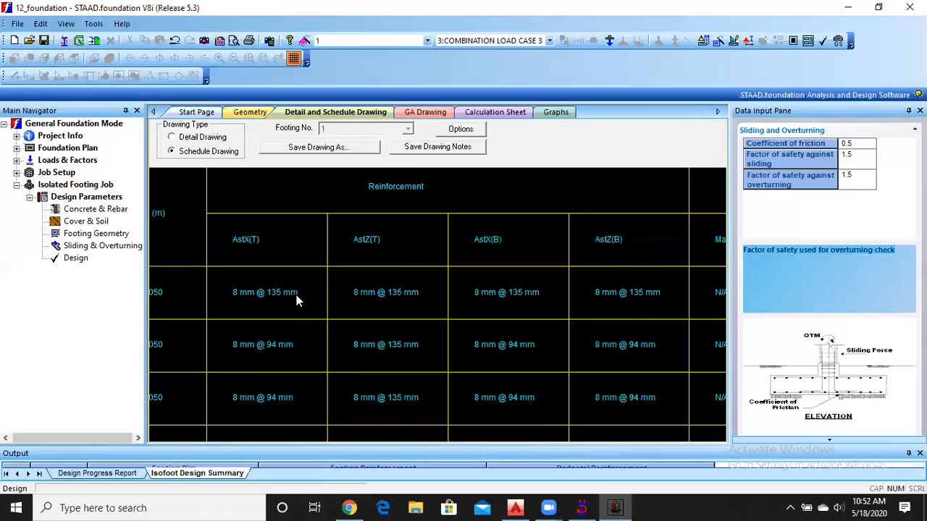
scroll(291, 287, "down", 5)
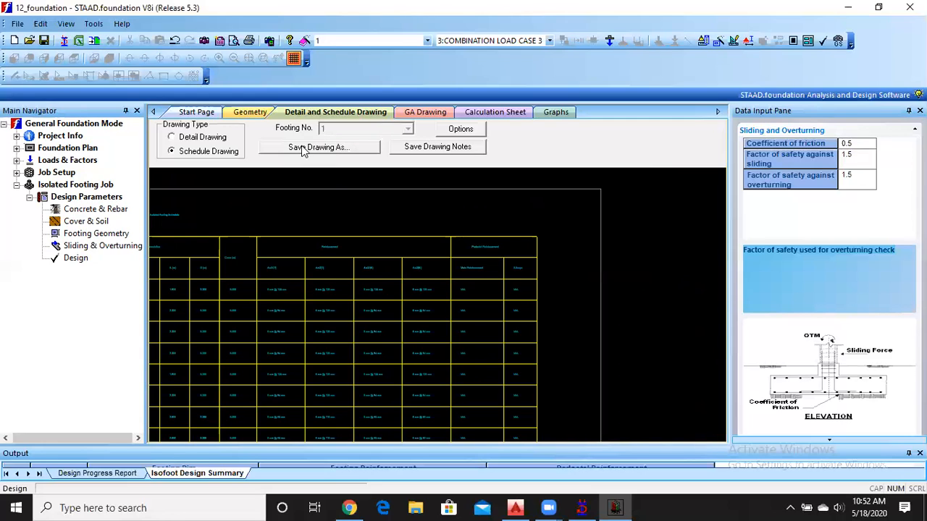
Switch back to the detail drawing, and open the GA drawing to examine the footing layout and the footing size table.
left_click(191, 139)
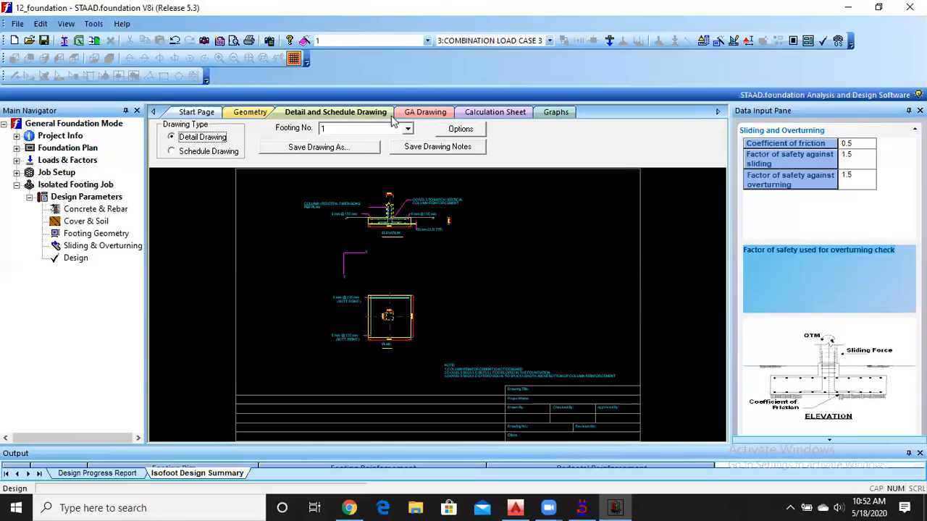
left_click(422, 114)
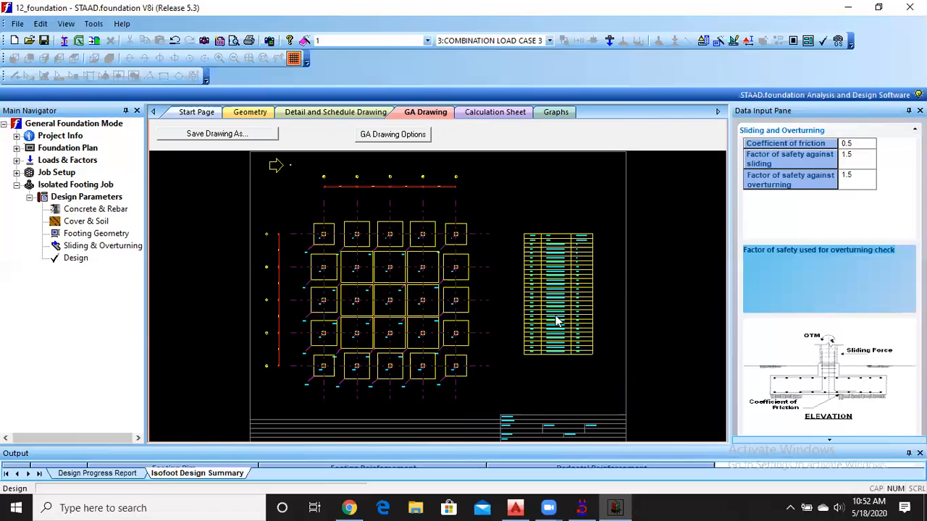
scroll(537, 250, "down", 3)
scroll(537, 250, "up", 5)
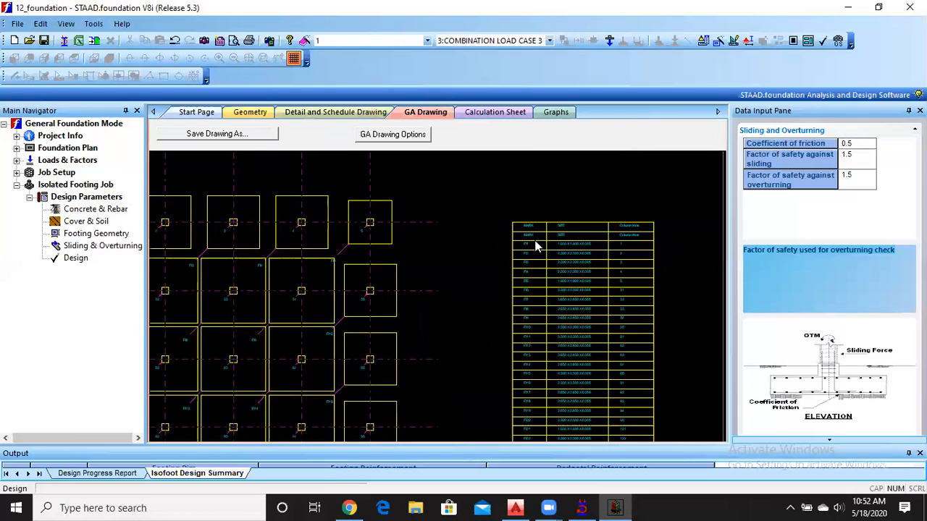
middle_click_drag(621, 298, 517, 270)
scroll(518, 270, "down", 1)
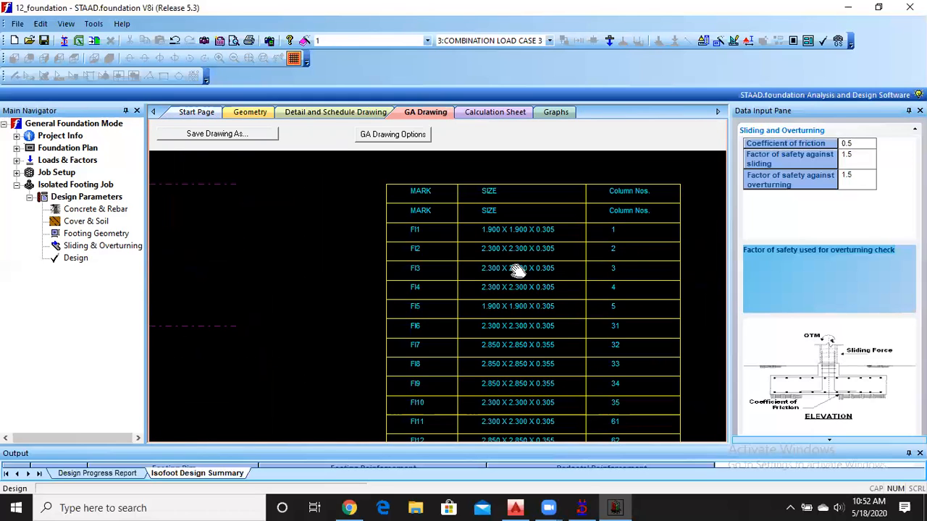
scroll(517, 270, "down", 4)
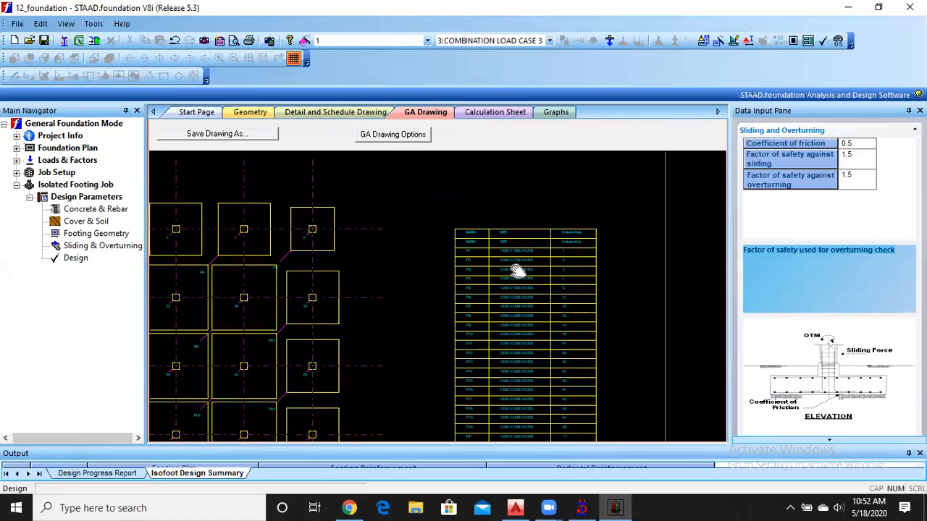
scroll(517, 270, "down", 2)
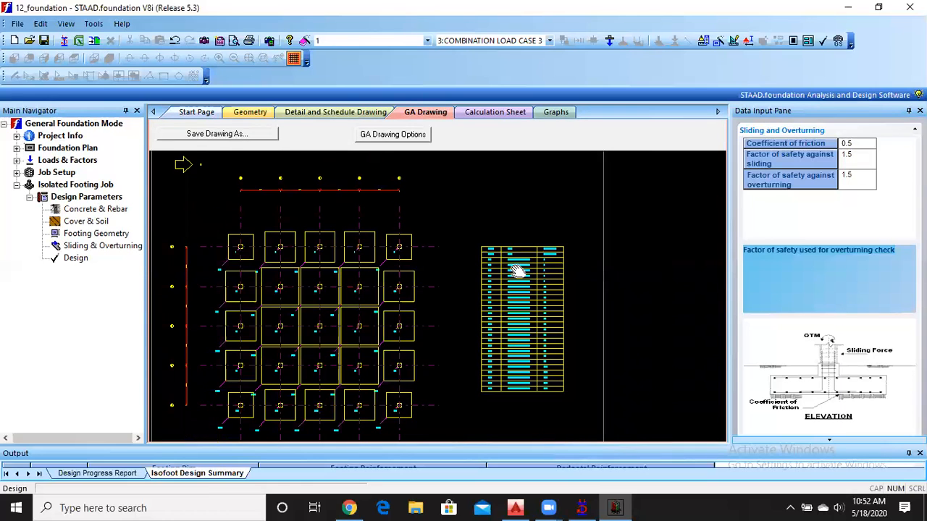
Revisit the detail drawing and the calculation sheet, reviewing the development length check and the bottom reinforcement design along the Z axis.
left_click(491, 116)
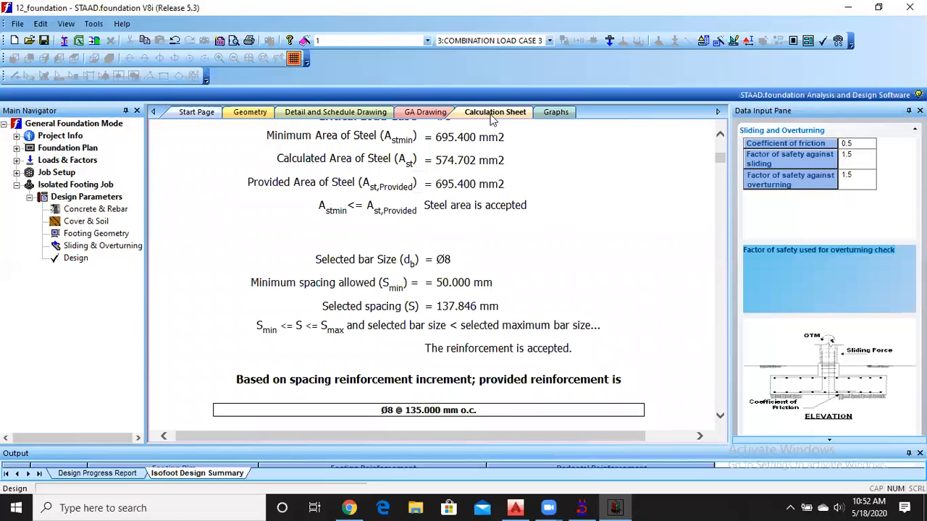
left_click(334, 112)
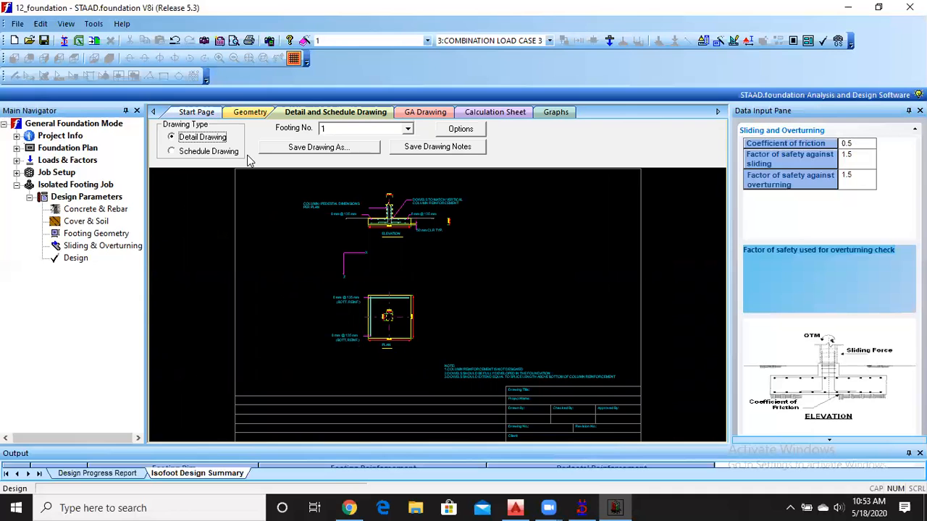
left_click(482, 119)
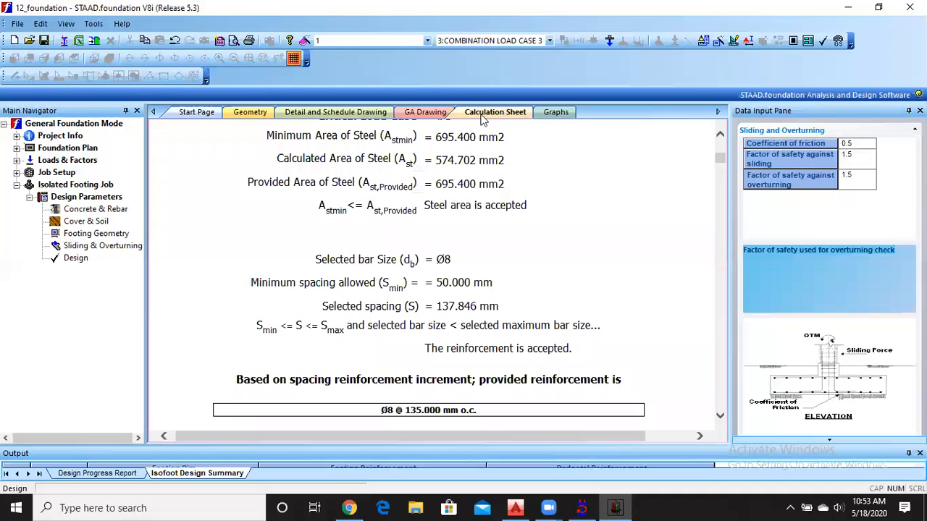
scroll(402, 265, "up", 15)
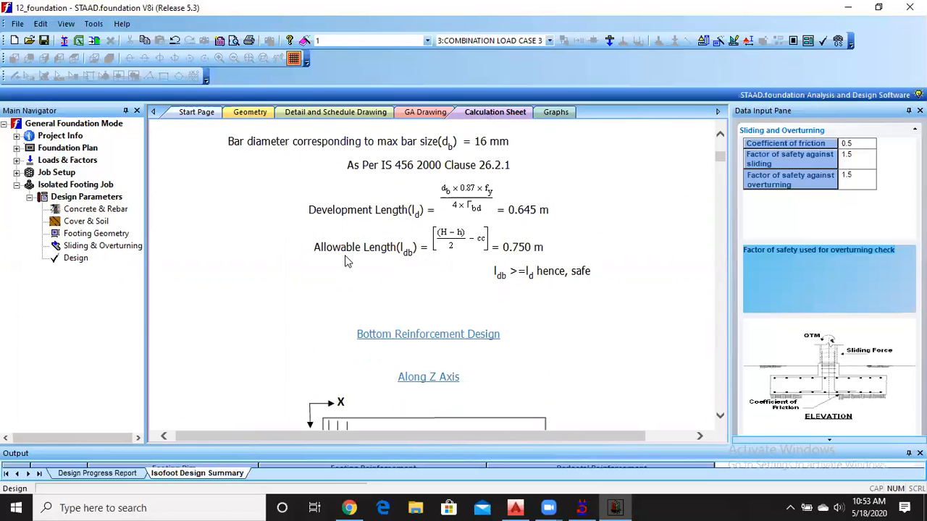
scroll(346, 262, "down", 5)
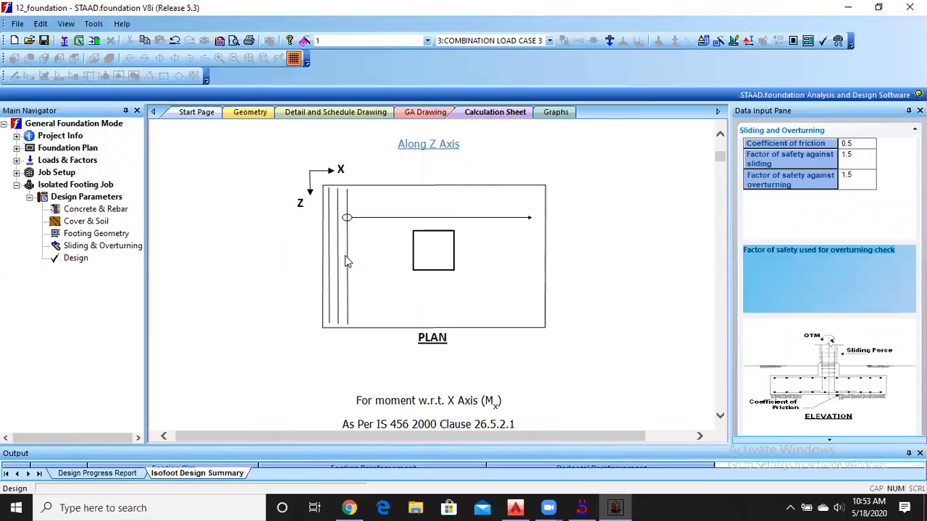
Look at the Graphs page and return through the drawing pages to the Geometry view of the footings.
left_click(555, 113)
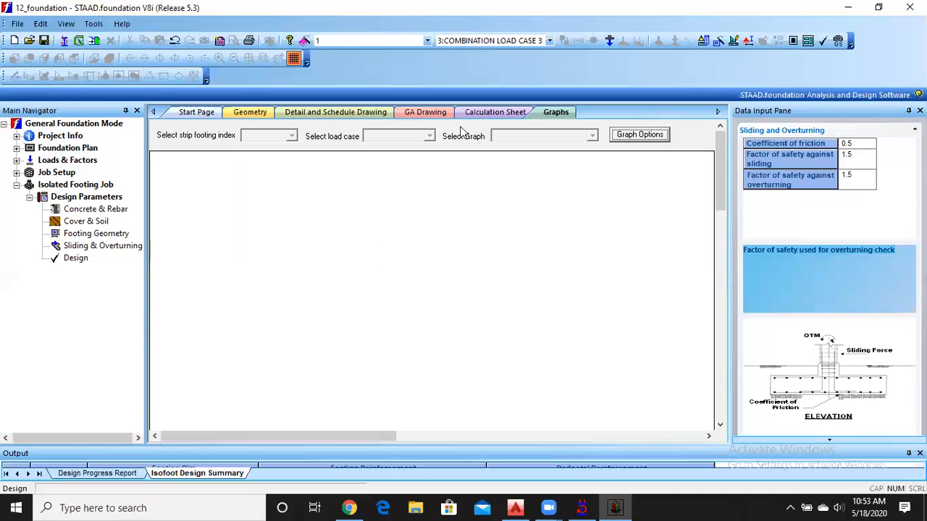
left_click(485, 111)
left_click(425, 112)
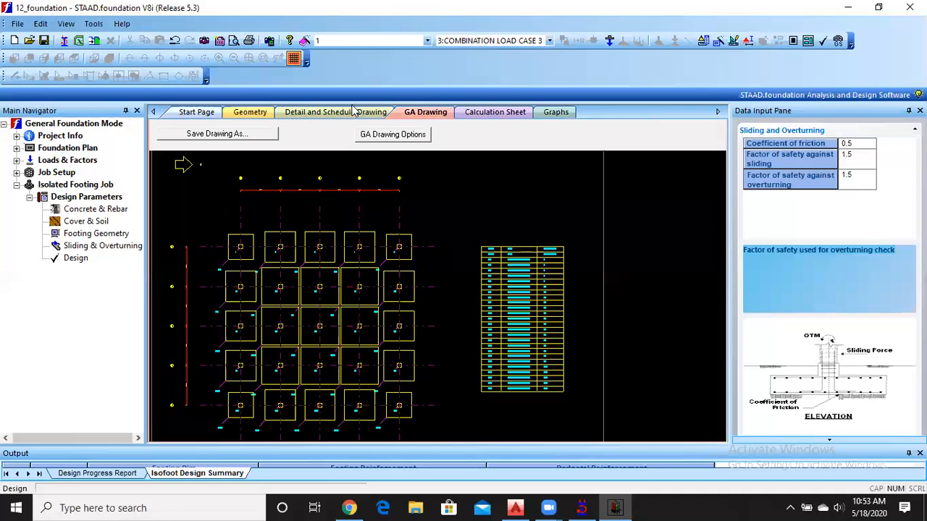
left_click(324, 113)
left_click(244, 114)
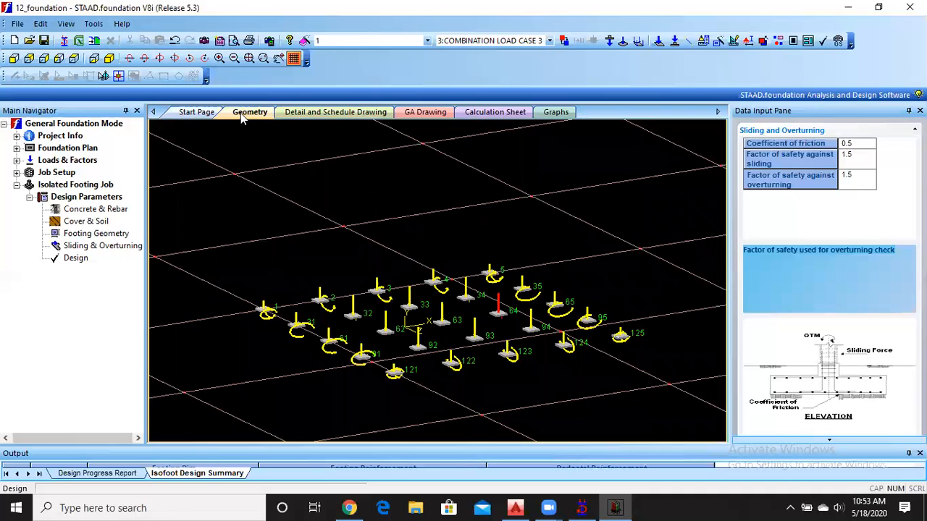